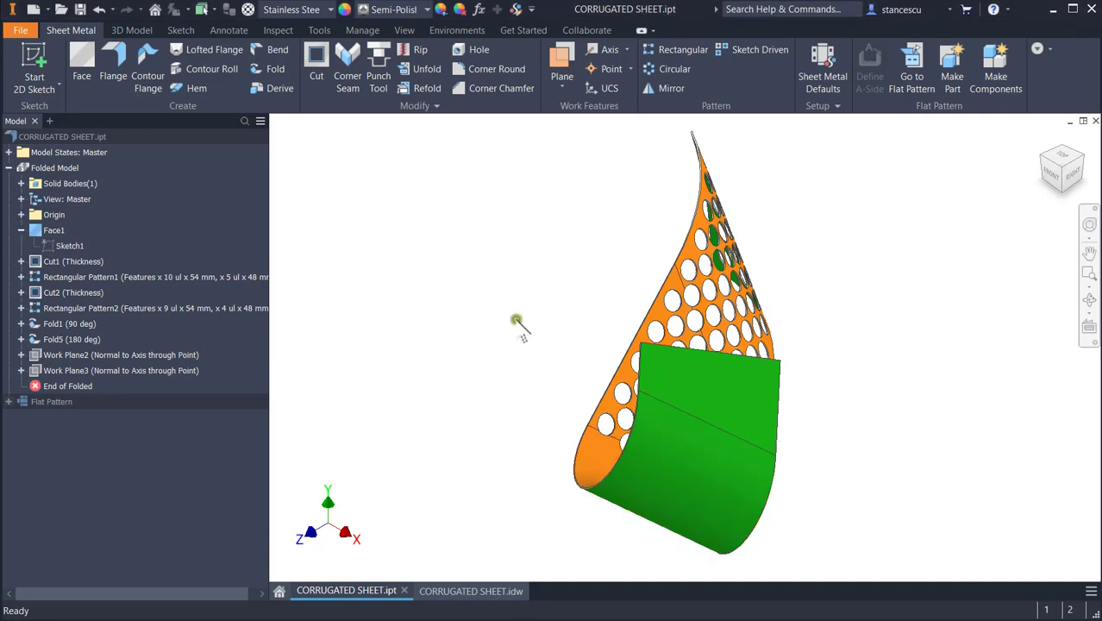
Step: Orbit the folded corrugated sheet, then switch to its flat pattern view
shift+middle_drag(516, 320, 476, 369)
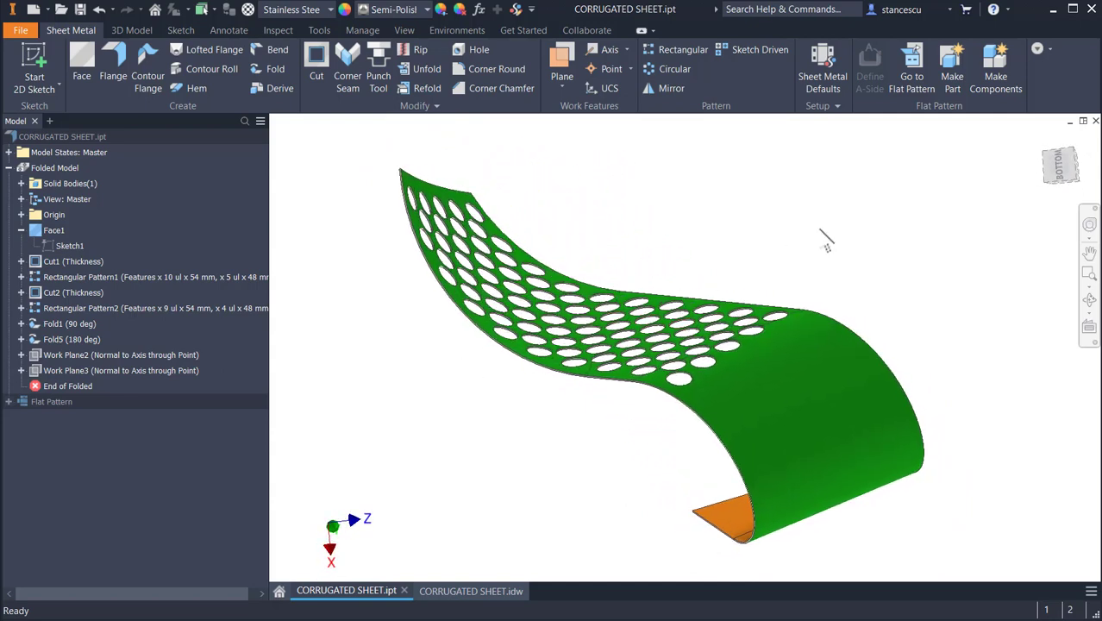
click(917, 57)
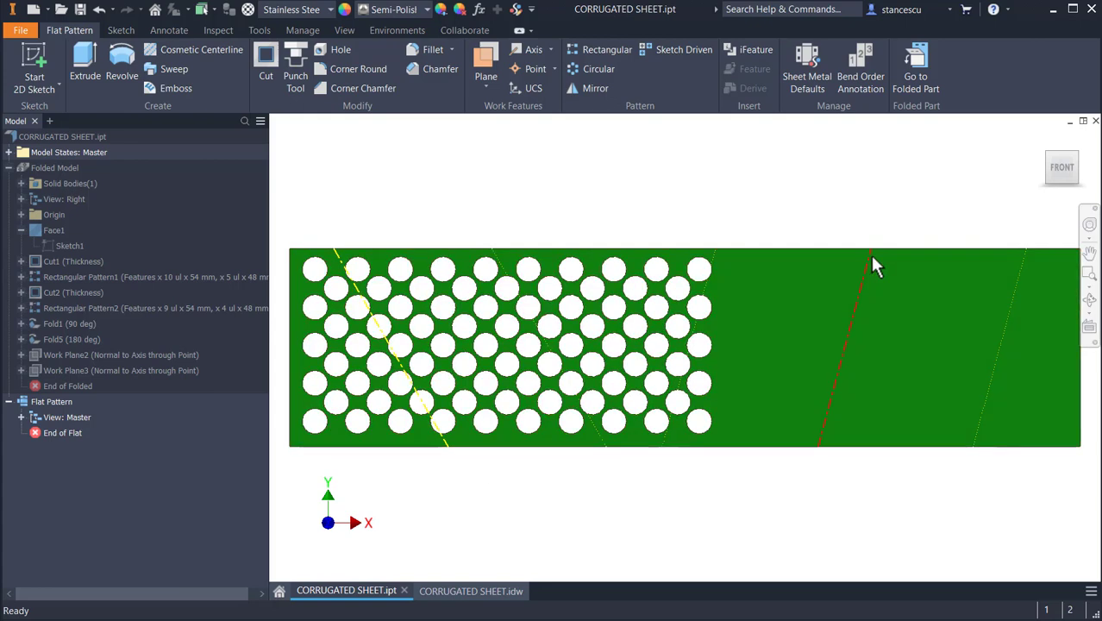
Step: Pick and clear a bend line on the flat pattern, then go back to the folded sheet
click(834, 409)
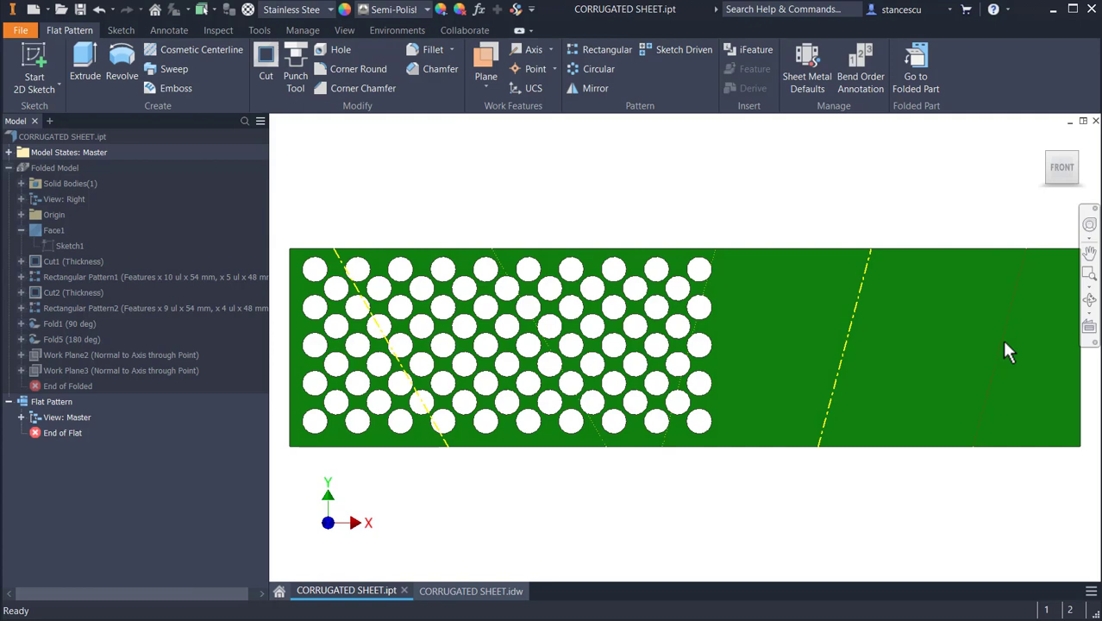
click(845, 186)
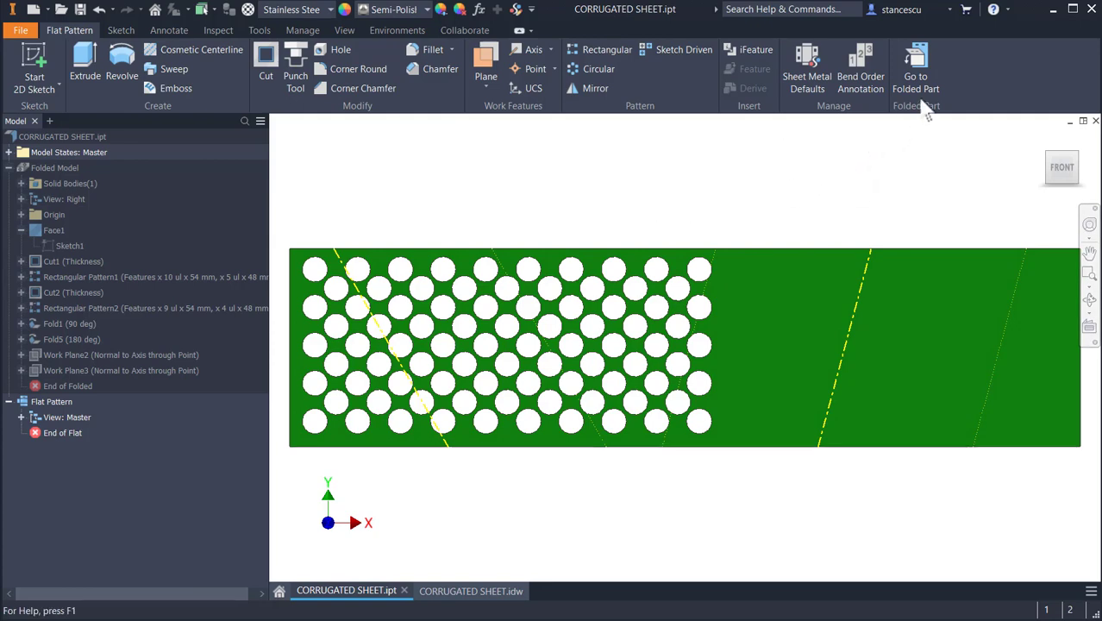
click(915, 59)
click(796, 209)
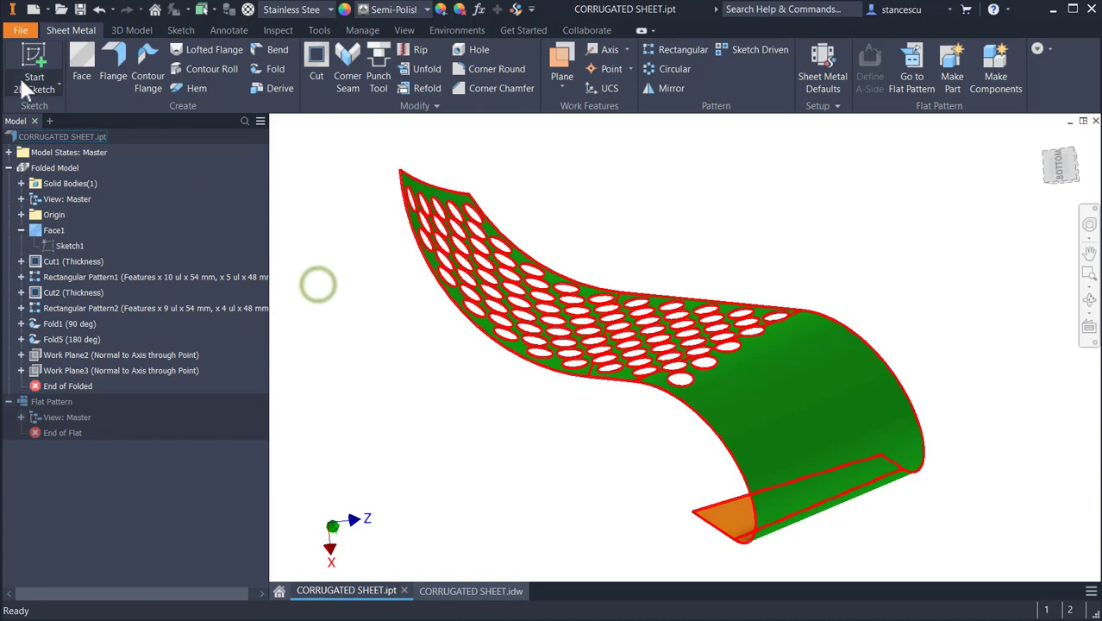
Step: Create a new Sheet Metal (mm) part and start a 2D sketch on the XY plane
click(33, 10)
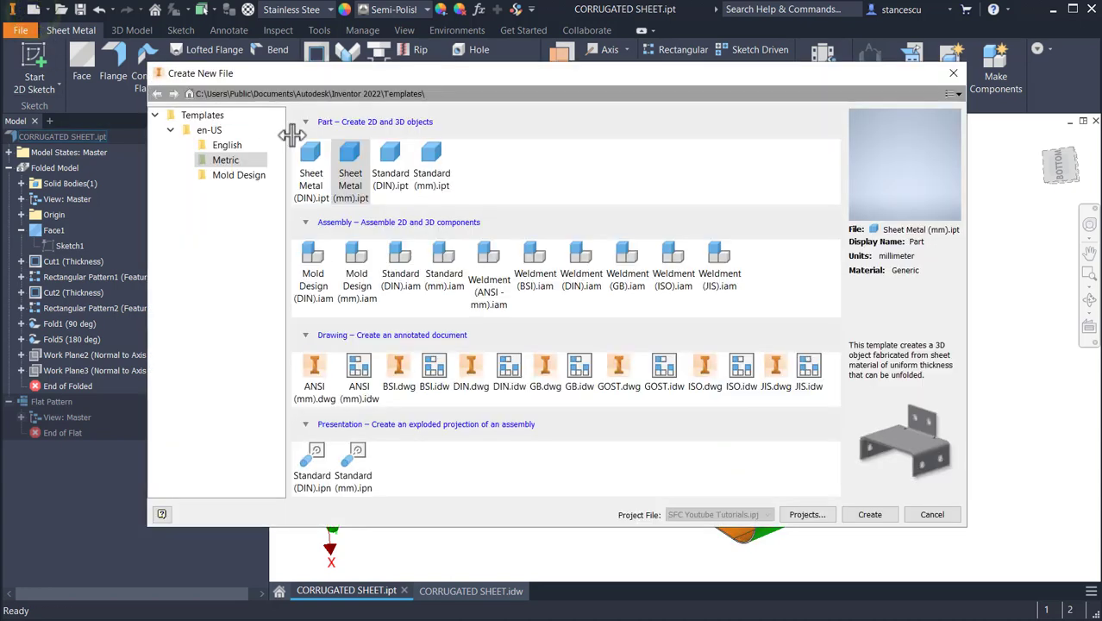
double_click(350, 172)
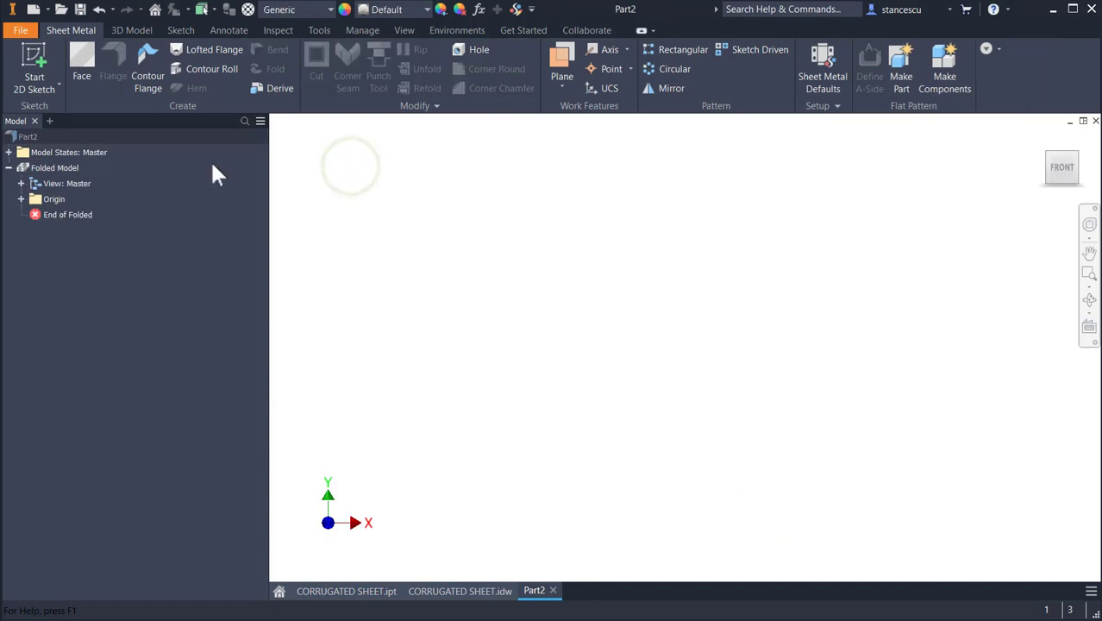
click(39, 50)
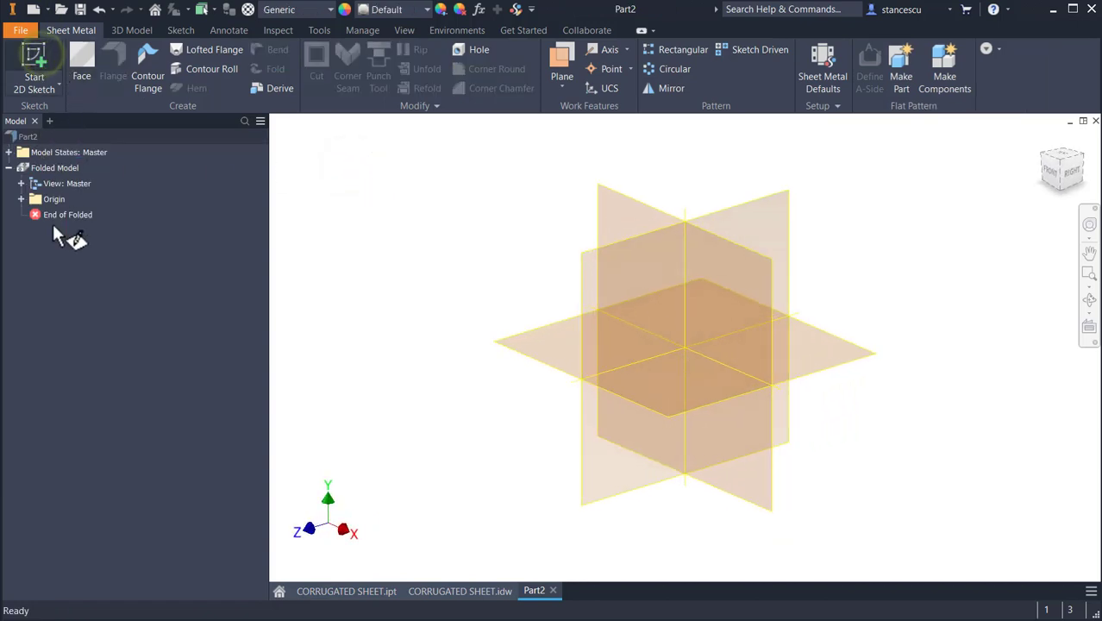
click(627, 208)
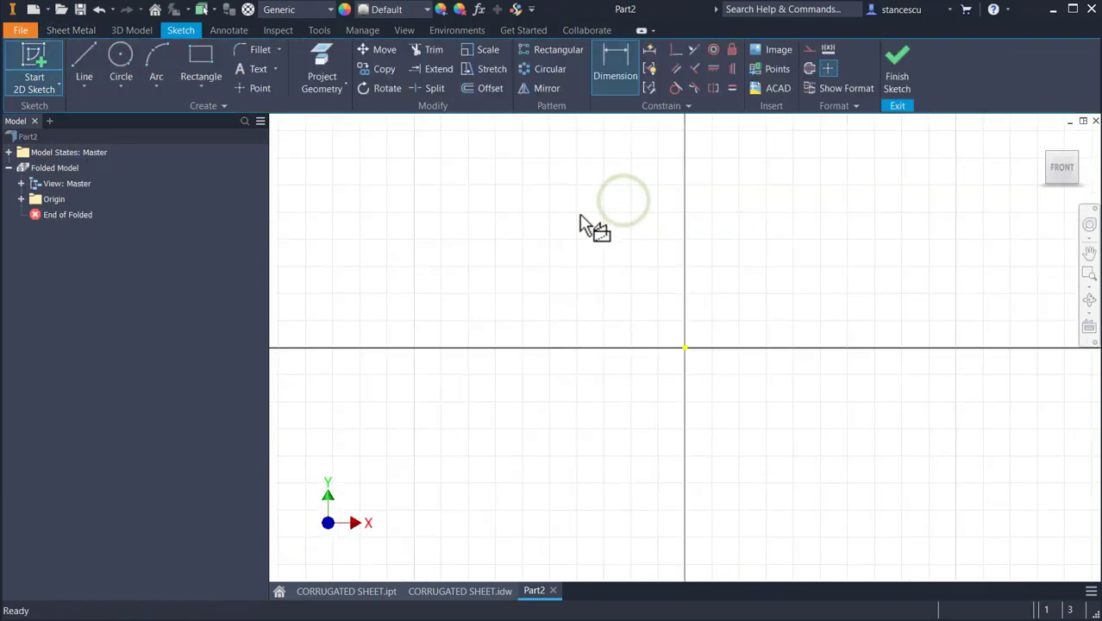
Step: Draw a 1000 × 250 mm rectangle from the origin and fit it in view
click(196, 62)
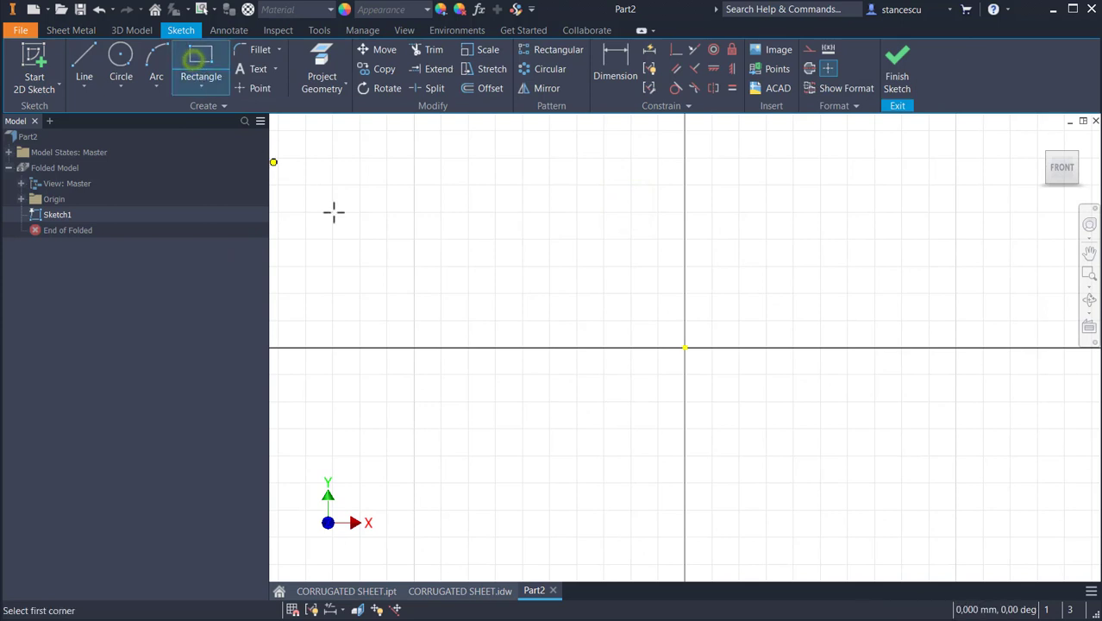
click(685, 348)
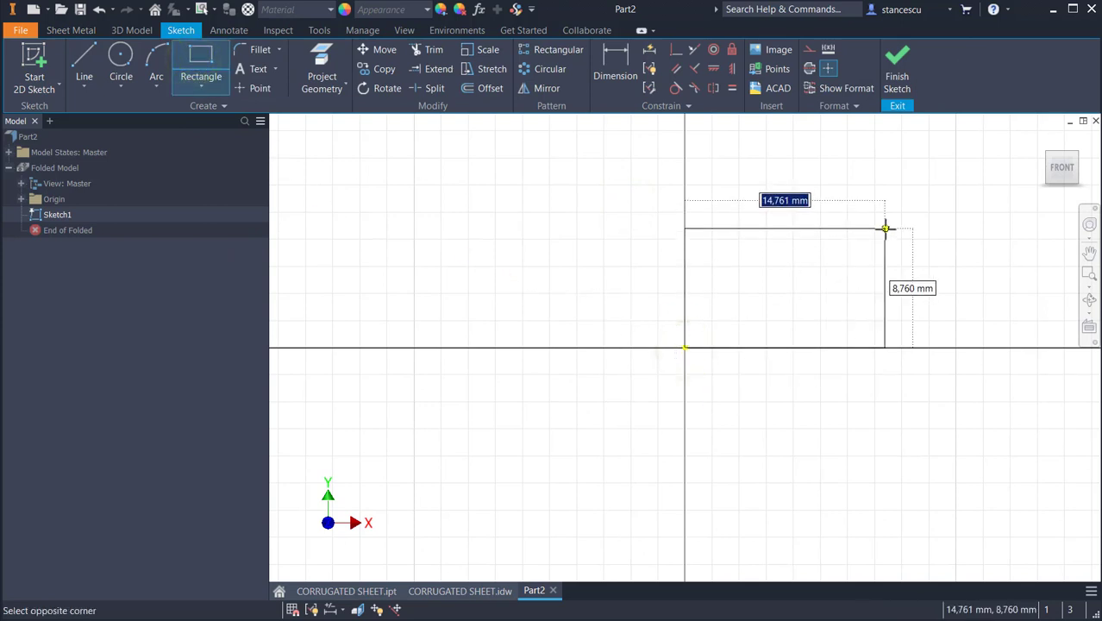
text(1000)
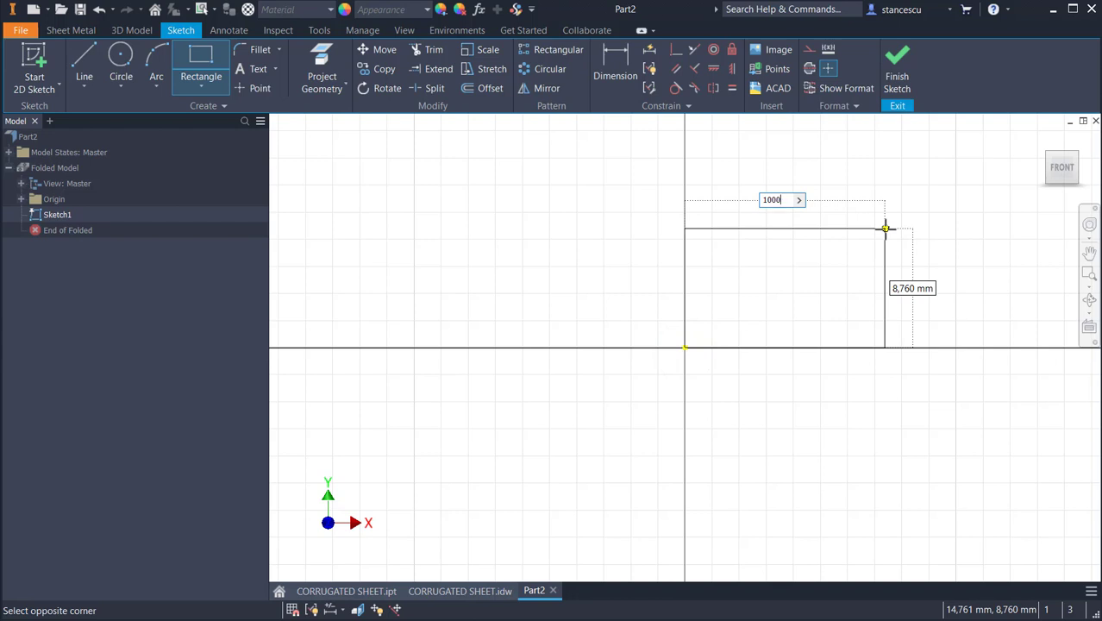
key(Tab)
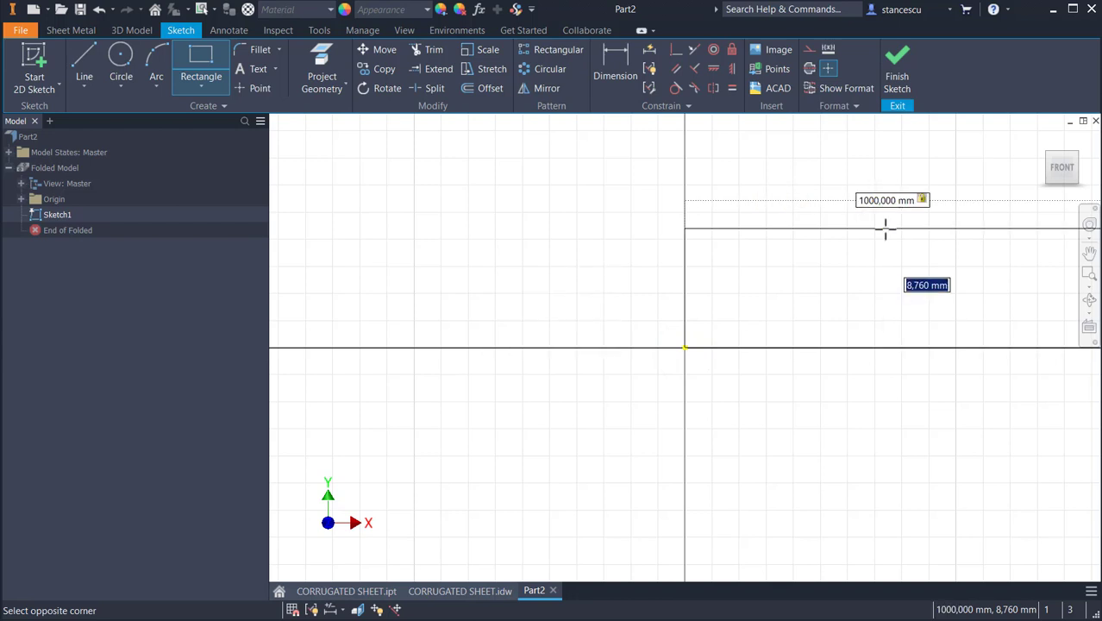
text(2)
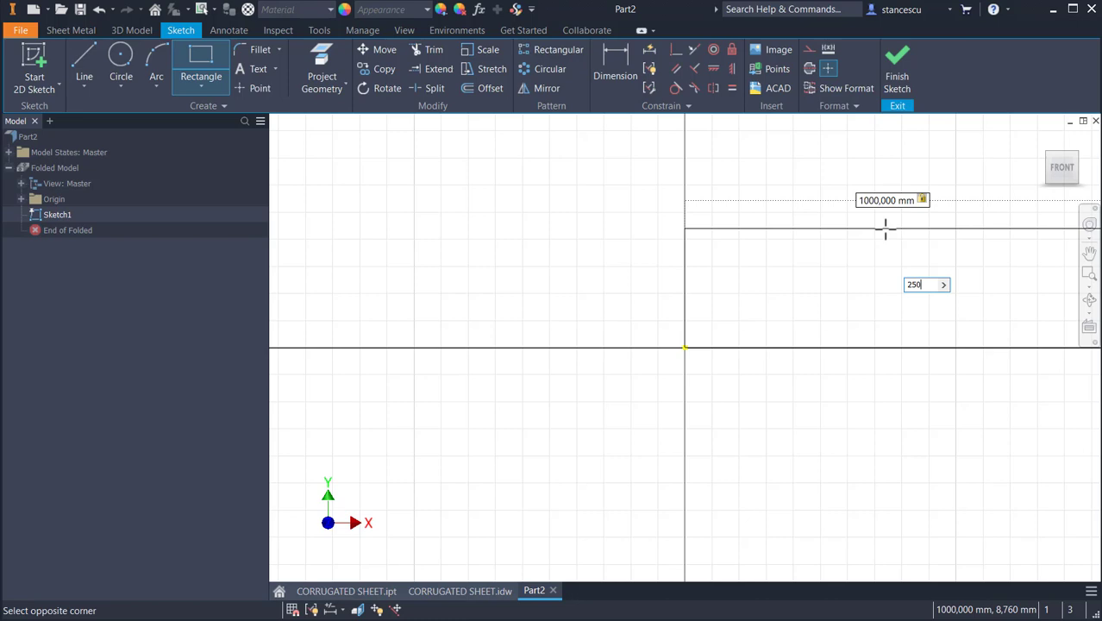
text(50)
key(Return)
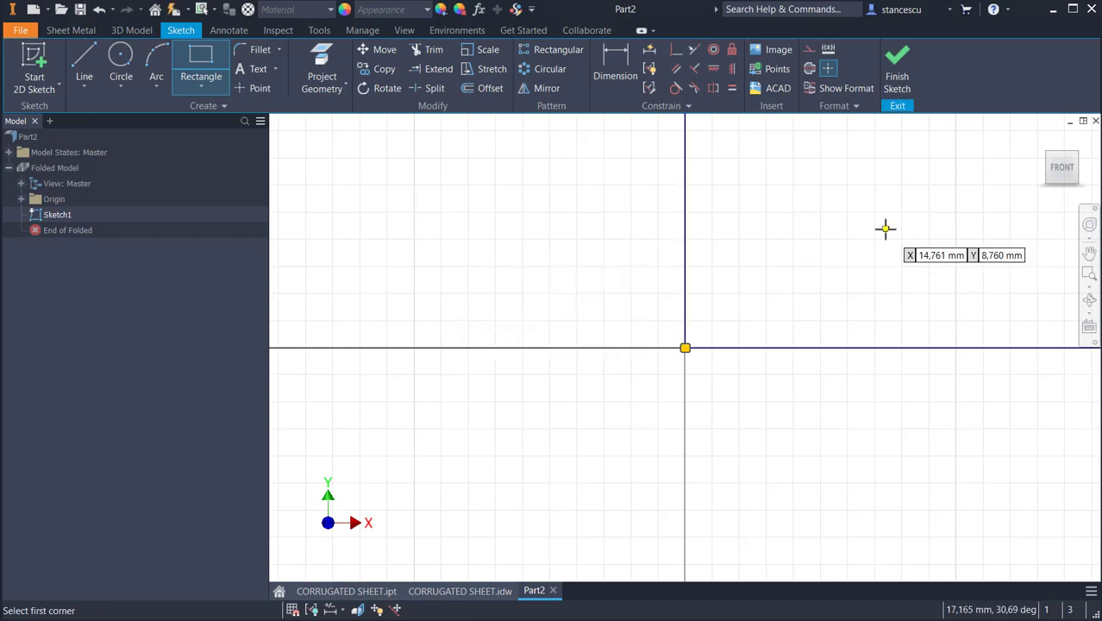
key(Home)
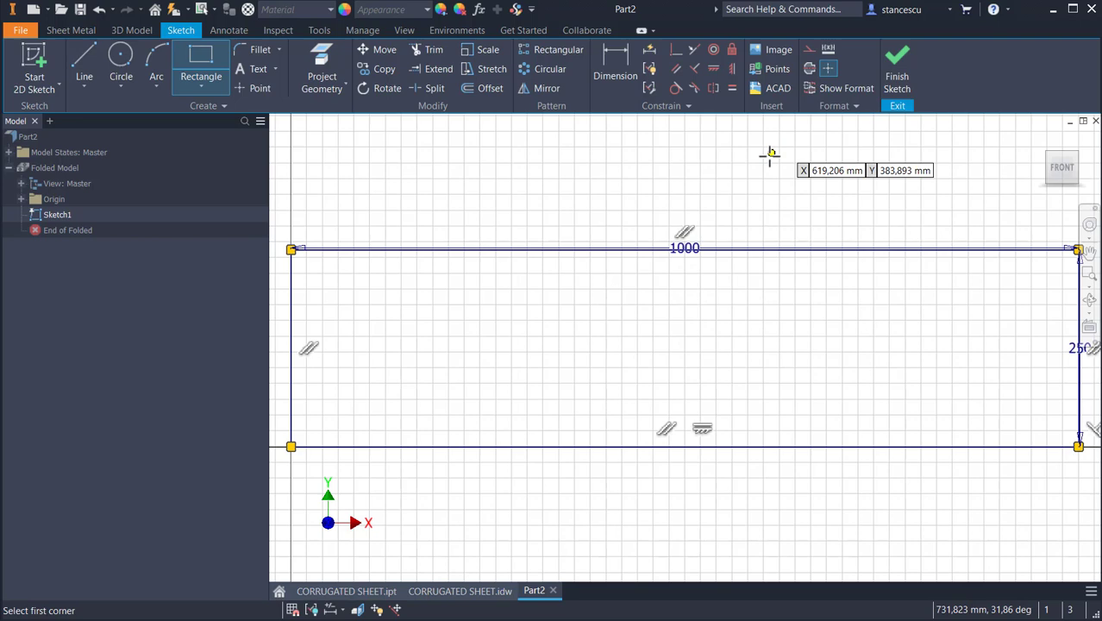
key(Escape)
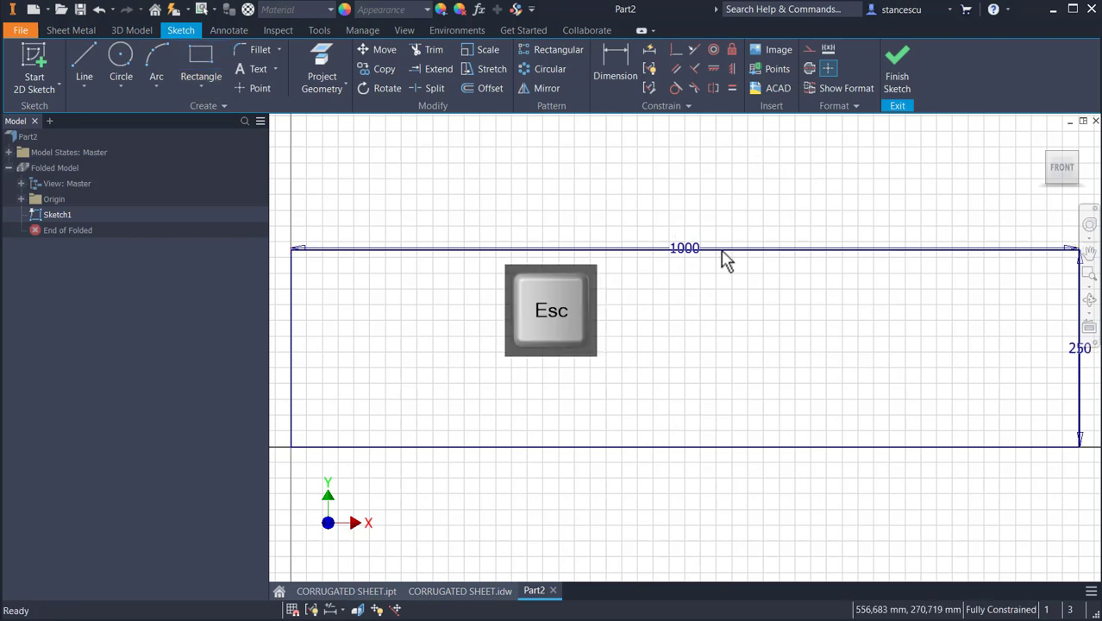
Step: Open CORRUGATED SHEET.idw and examine the View along Line A note and a perforation circle
click(465, 587)
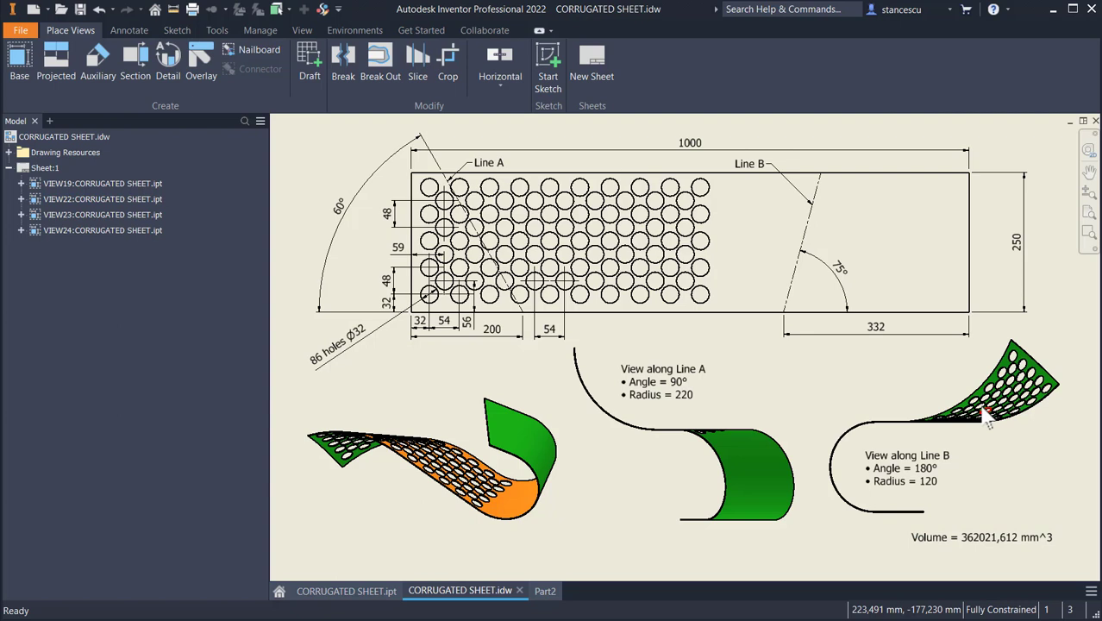
click(676, 380)
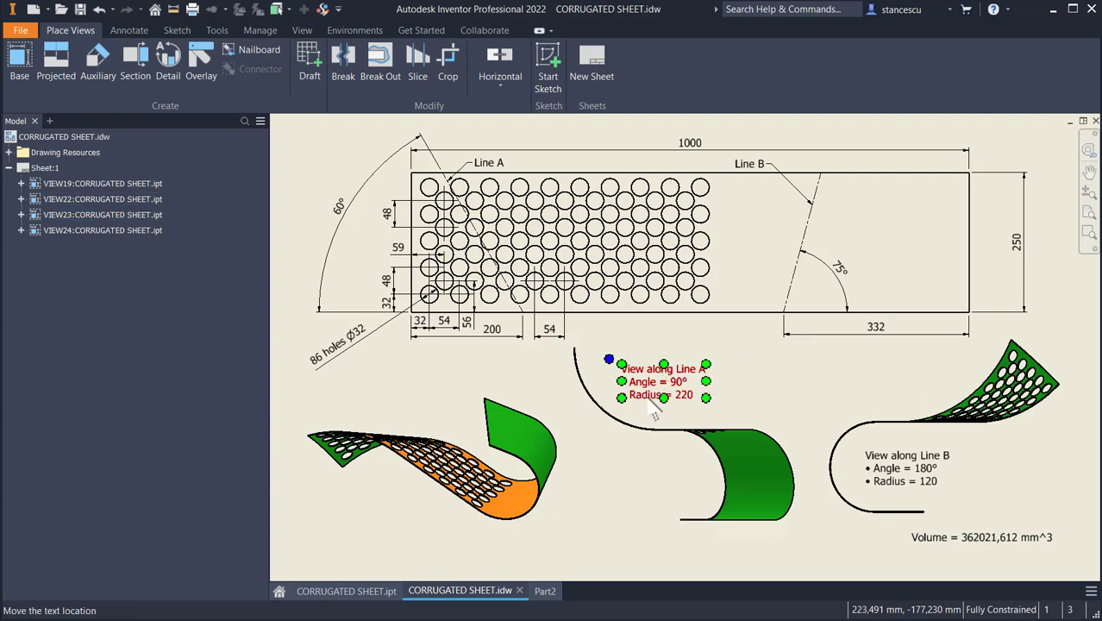
key(Escape)
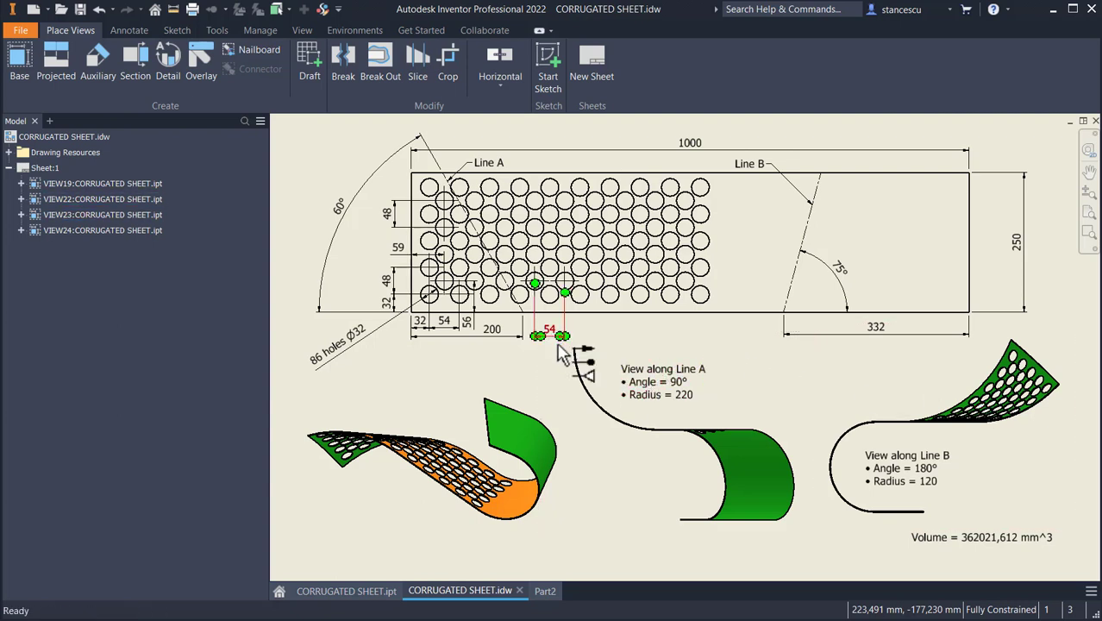
click(681, 382)
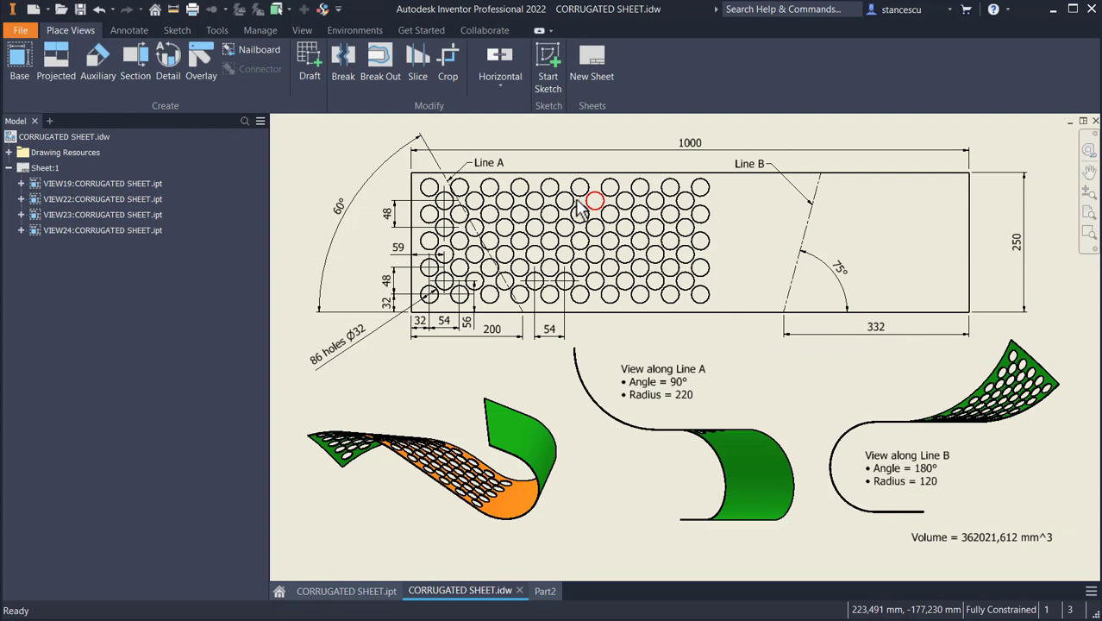
click(530, 296)
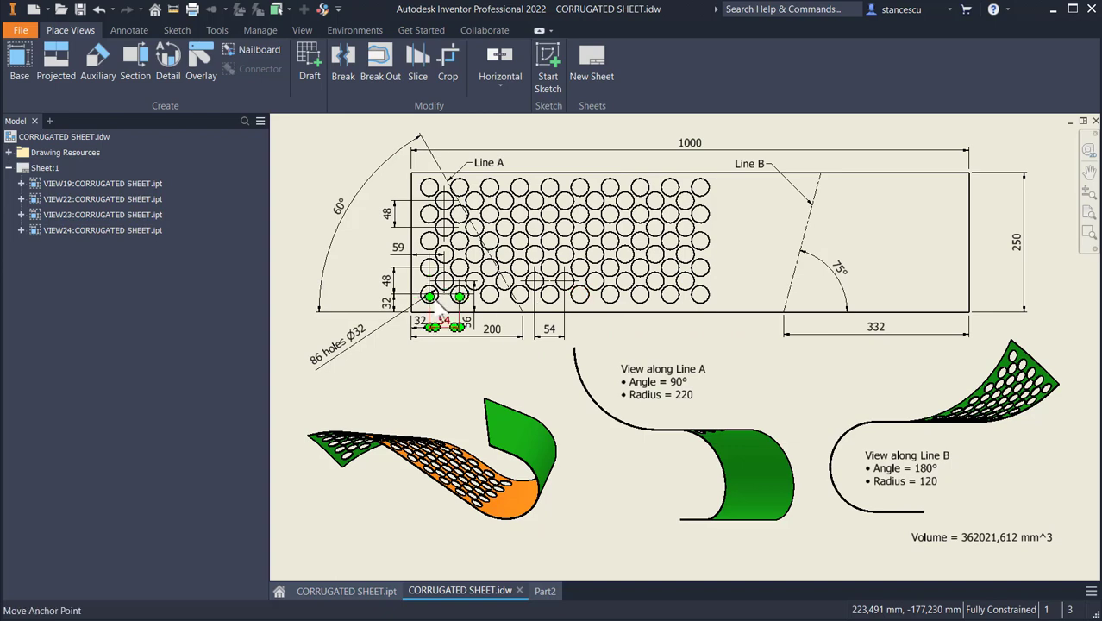
Step: Finish the rectangle sketch and turn it into the flat sheet-metal Face1
click(542, 594)
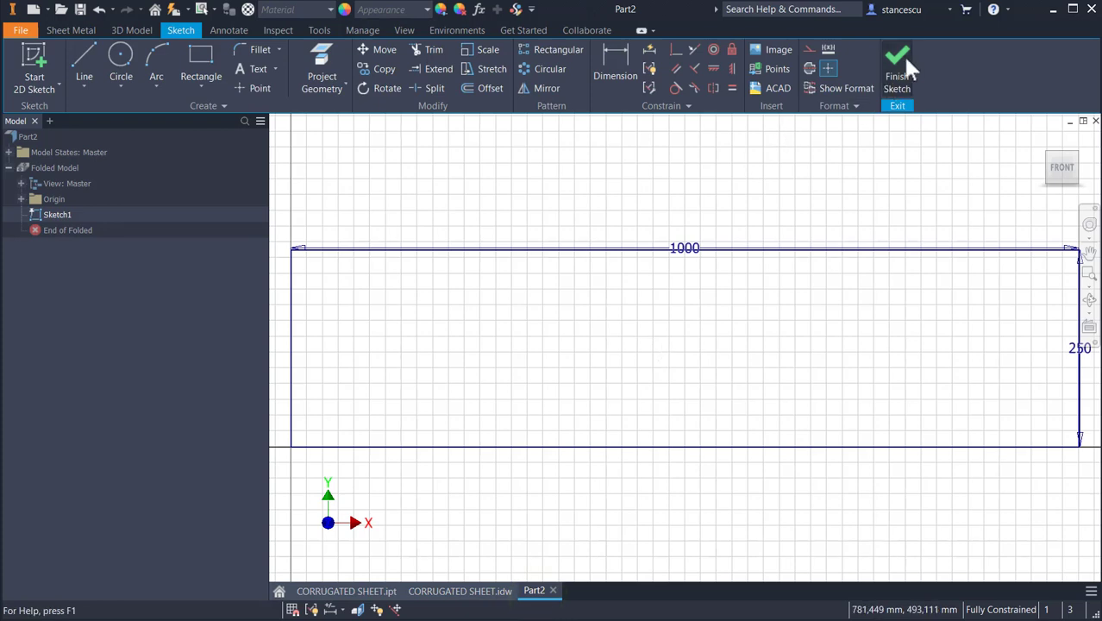
click(903, 54)
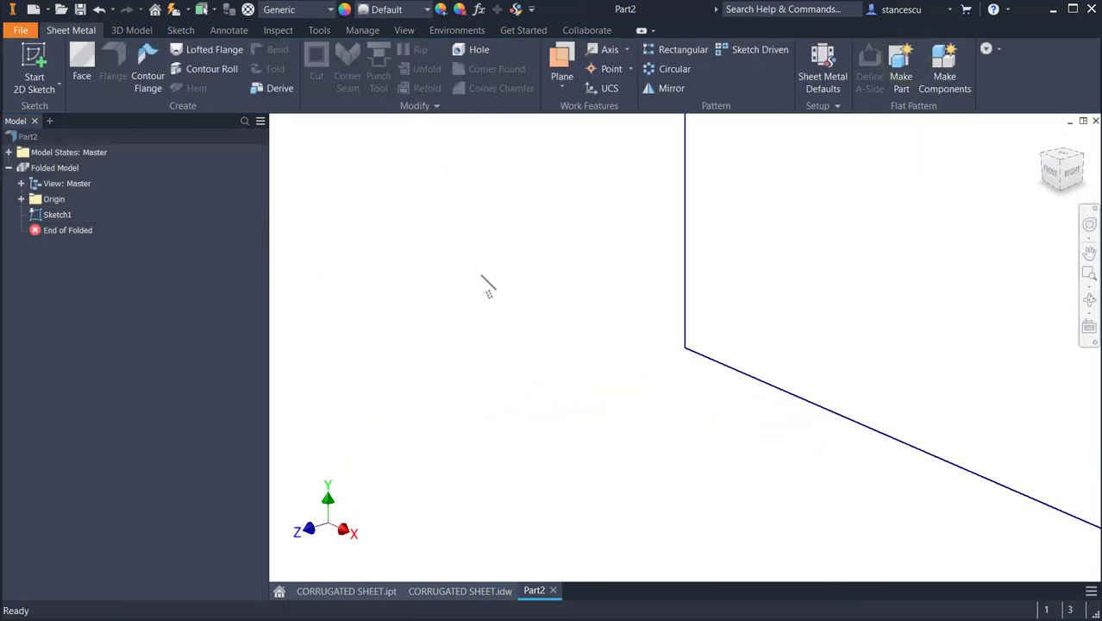
key(F6)
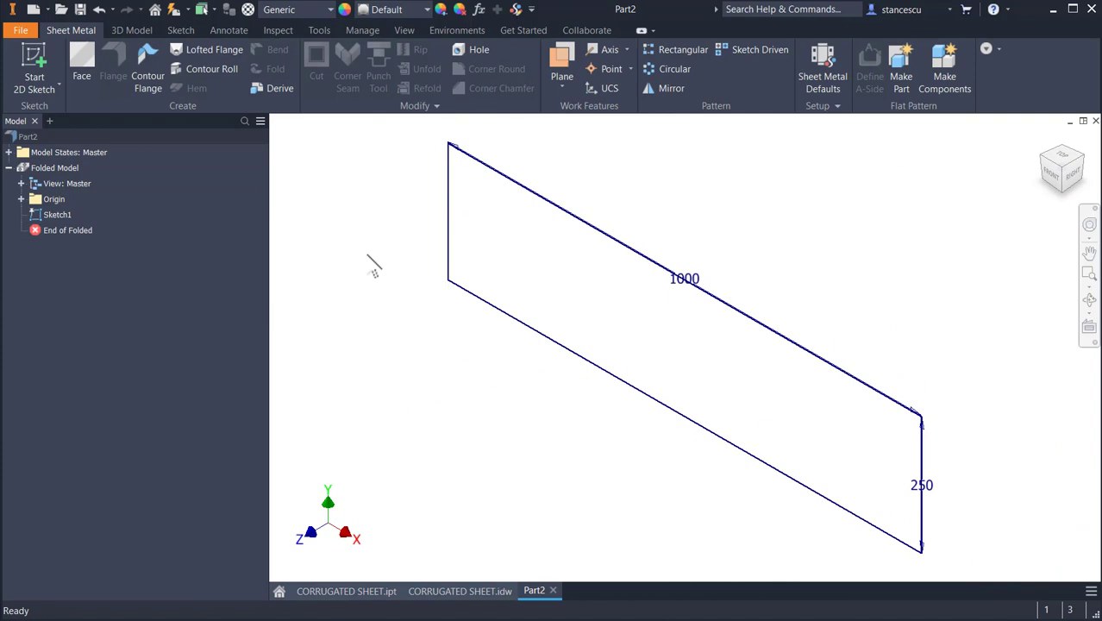
click(80, 69)
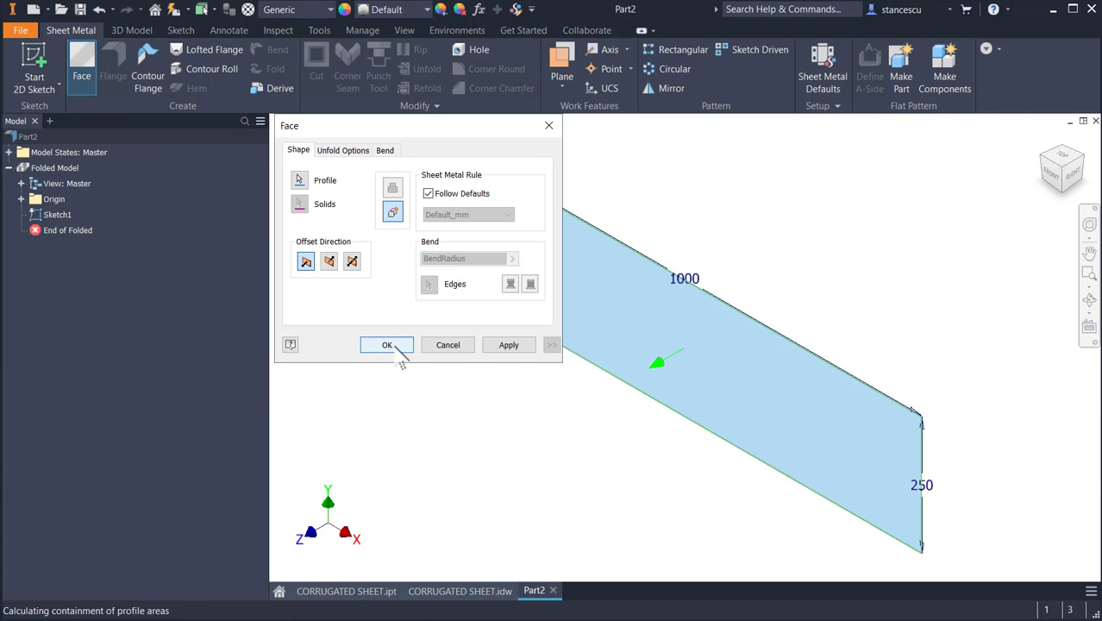
click(395, 346)
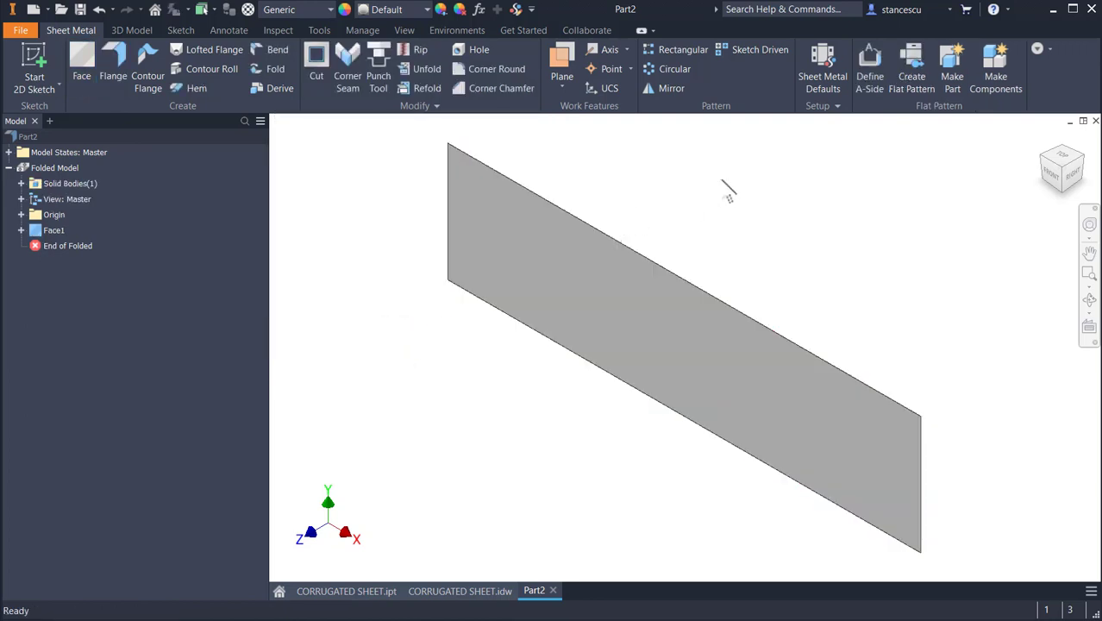
Step: Override the sheet metal default thickness to 2 mm
click(826, 68)
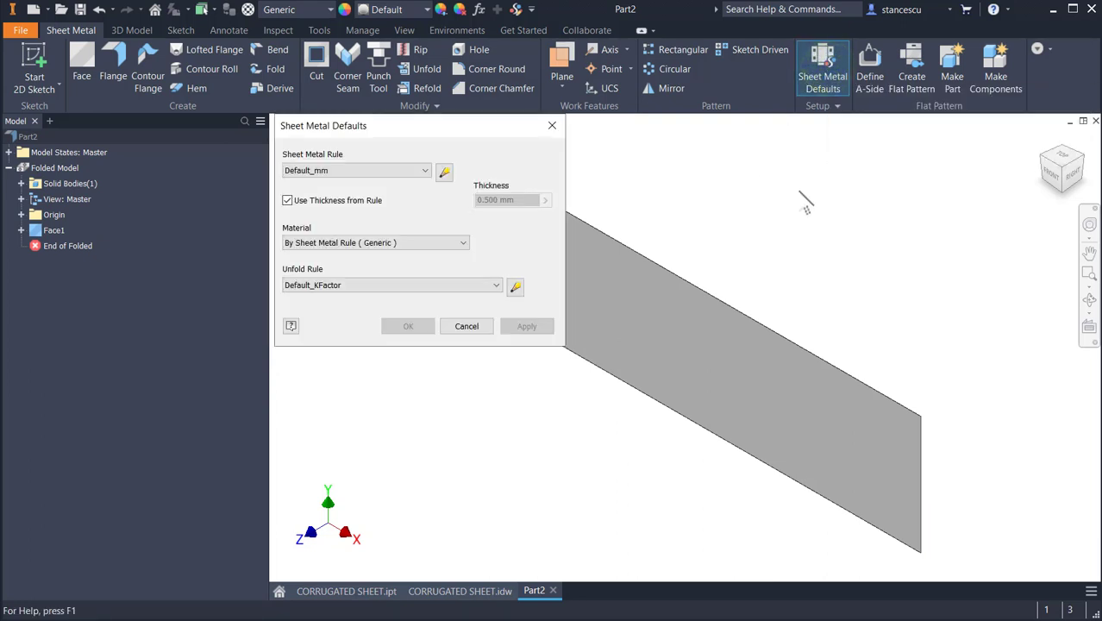
click(287, 200)
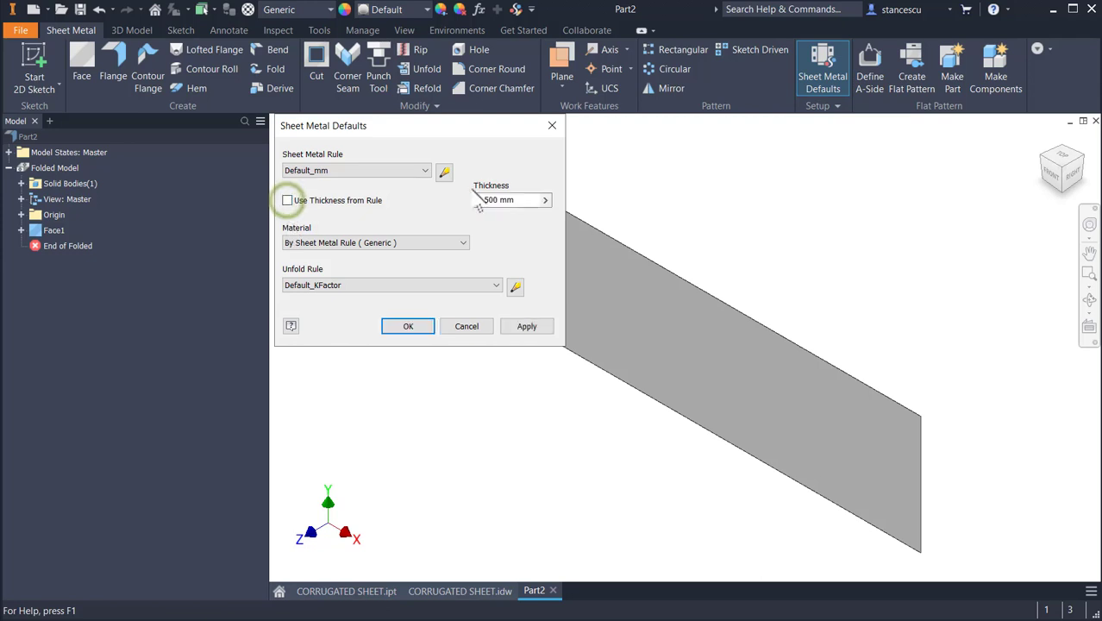
click(527, 200)
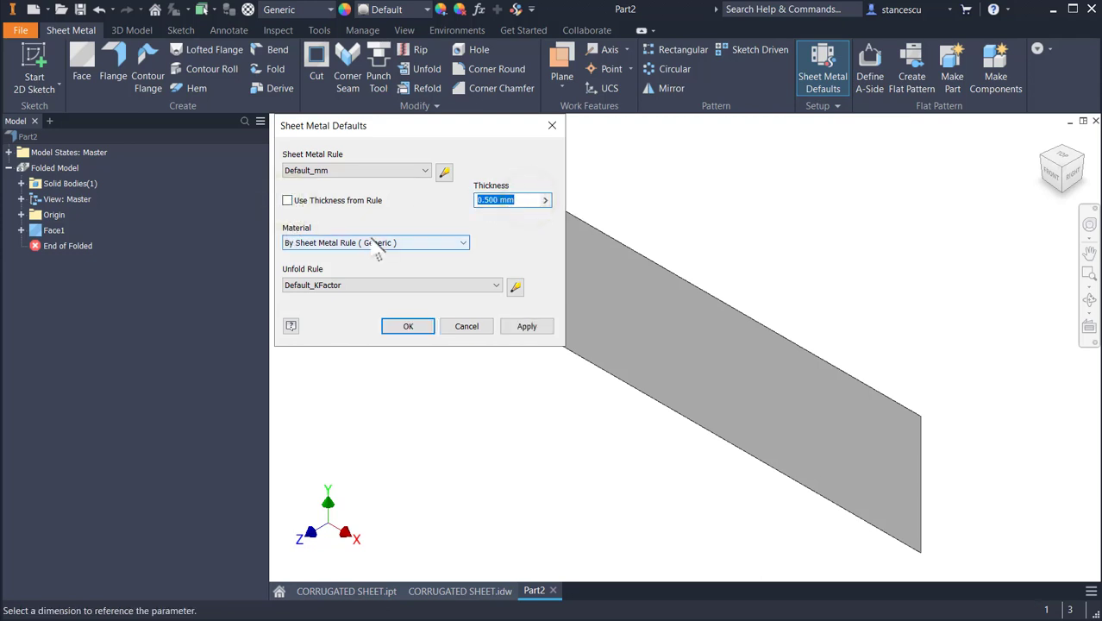
text(2)
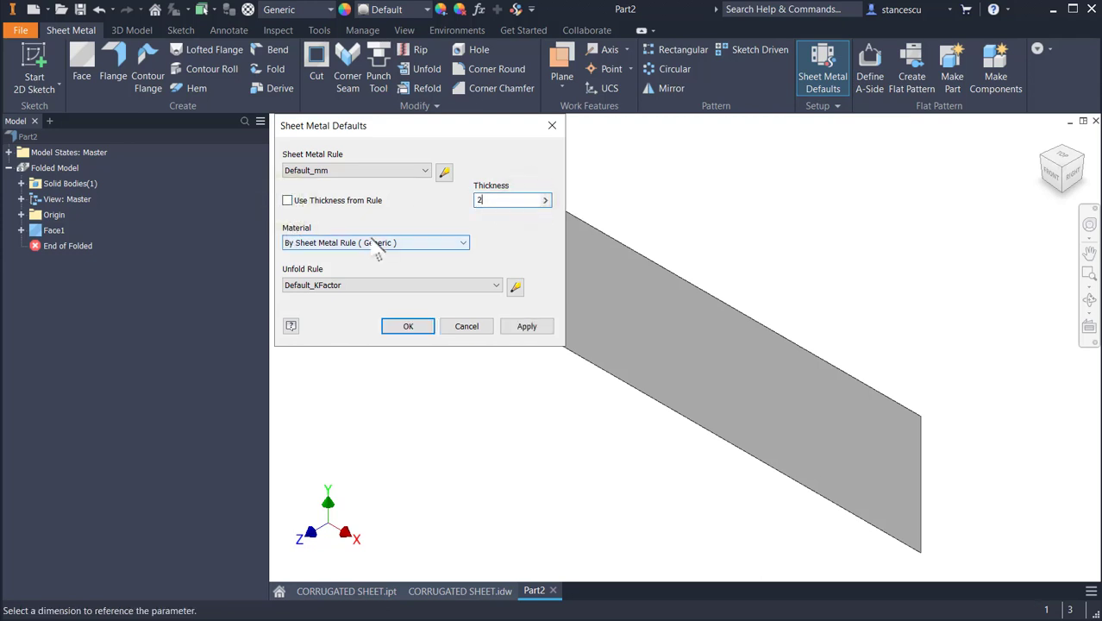
click(414, 328)
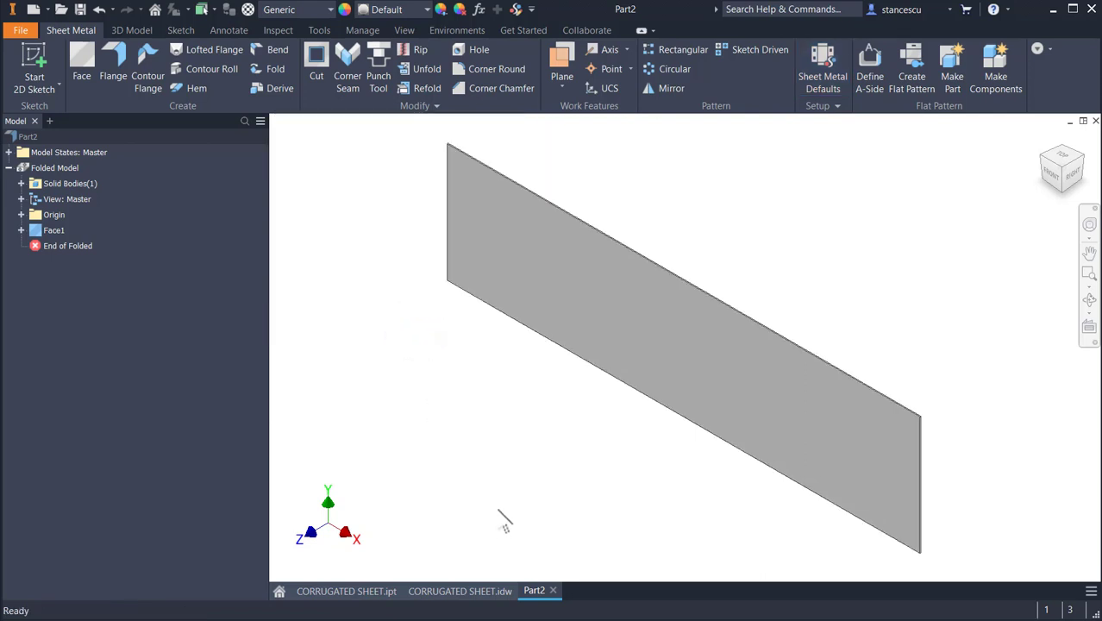
Step: In the drawing, add a 'Thickness = 2' leader note on the green part's top edge, then return to Part2
click(446, 591)
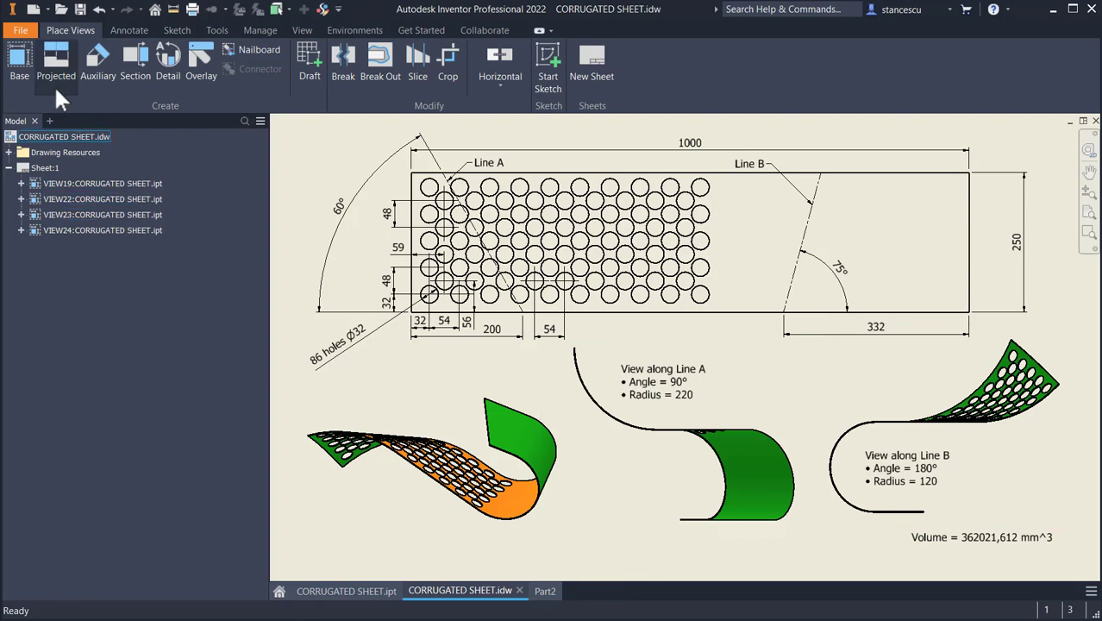
click(132, 32)
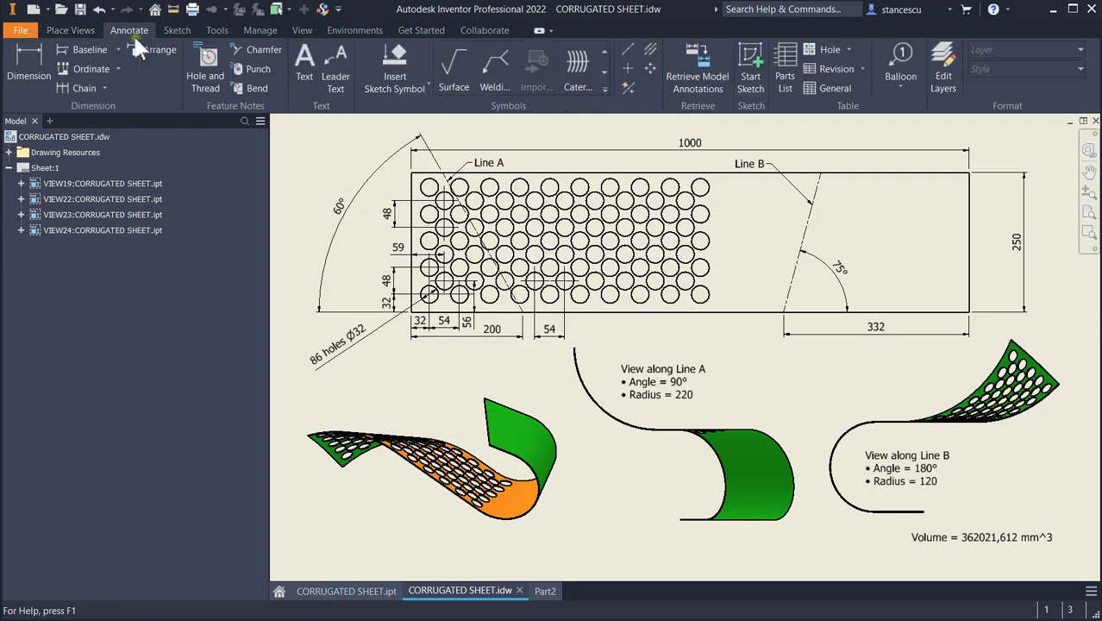
click(339, 57)
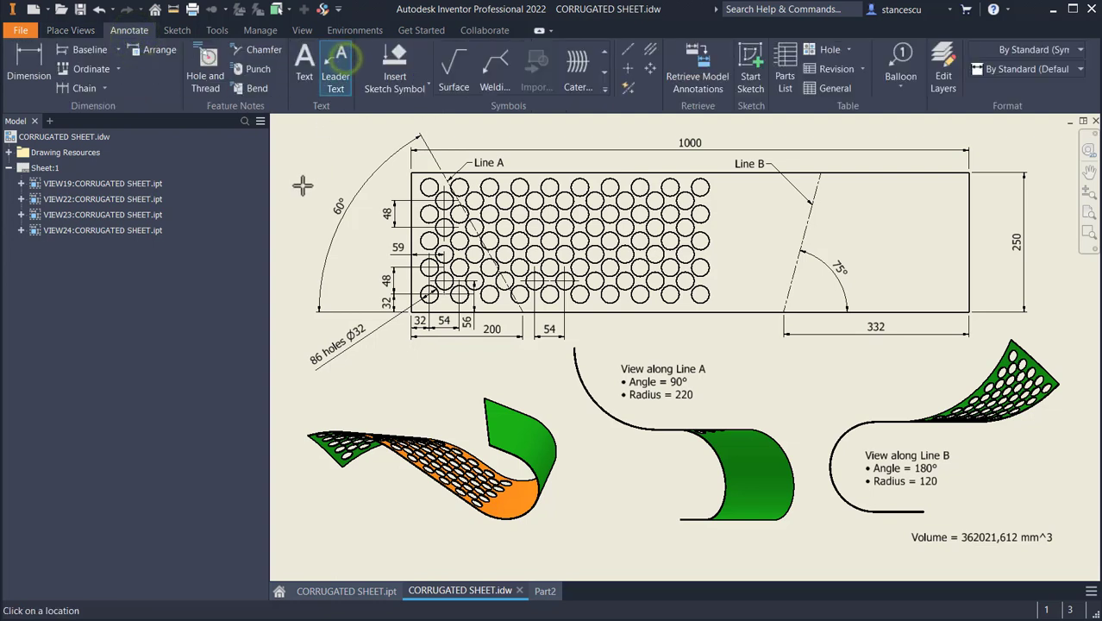
click(508, 405)
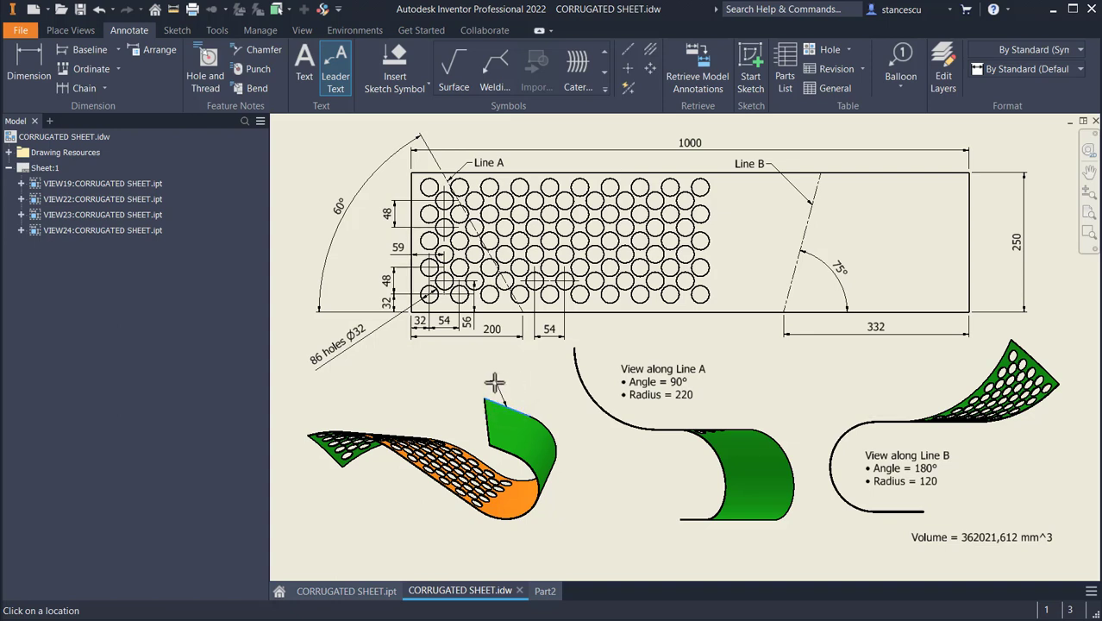
click(492, 381)
right_click(430, 386)
click(480, 383)
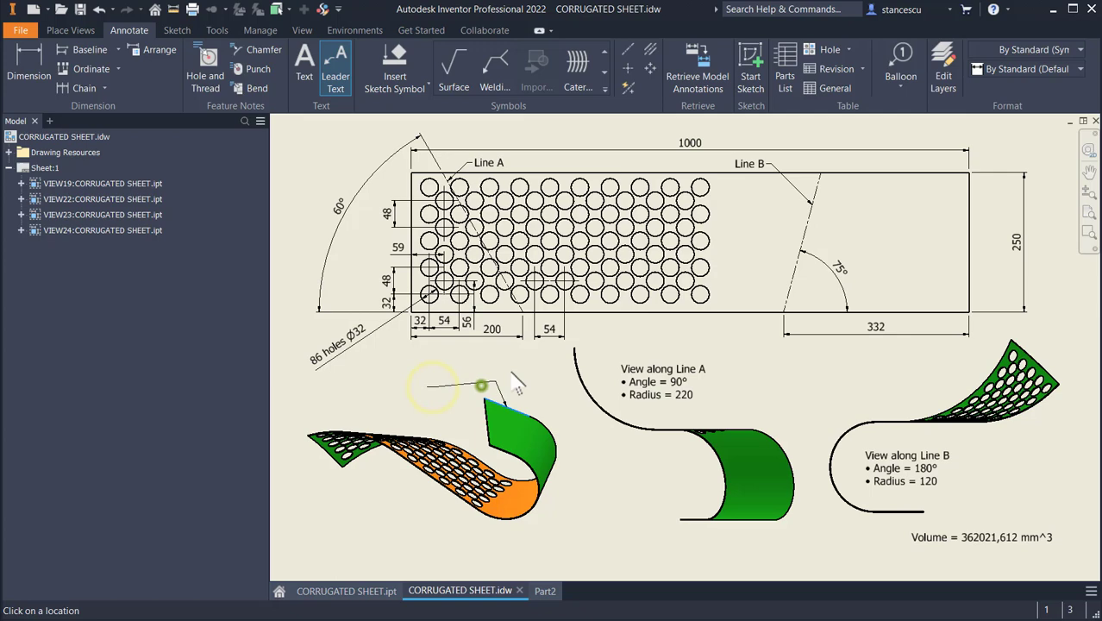
click(558, 243)
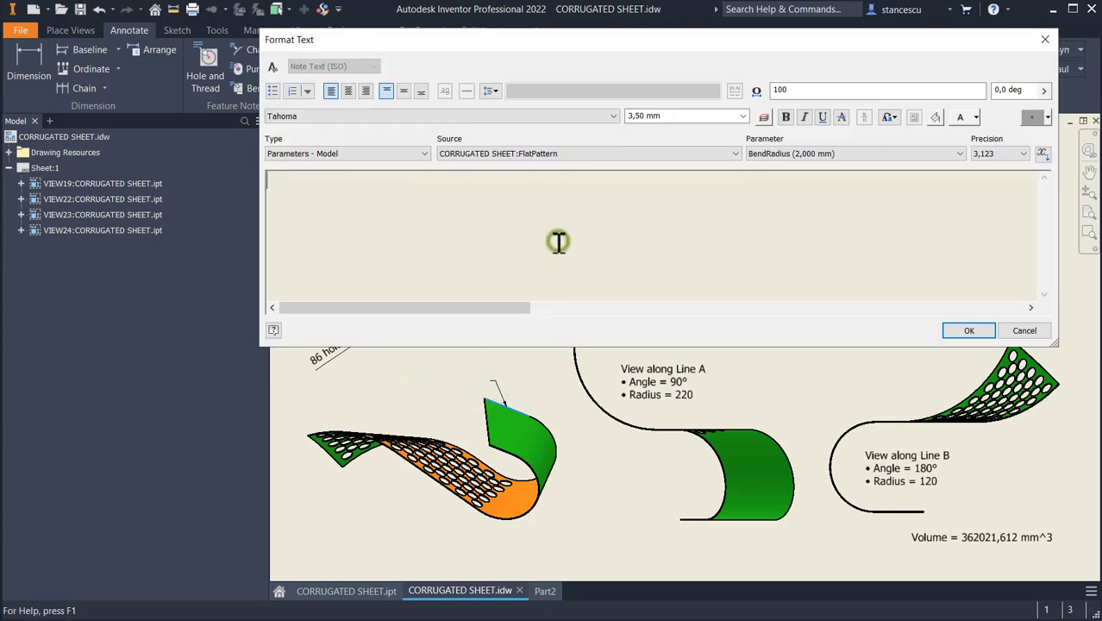
text(Thickness = 2)
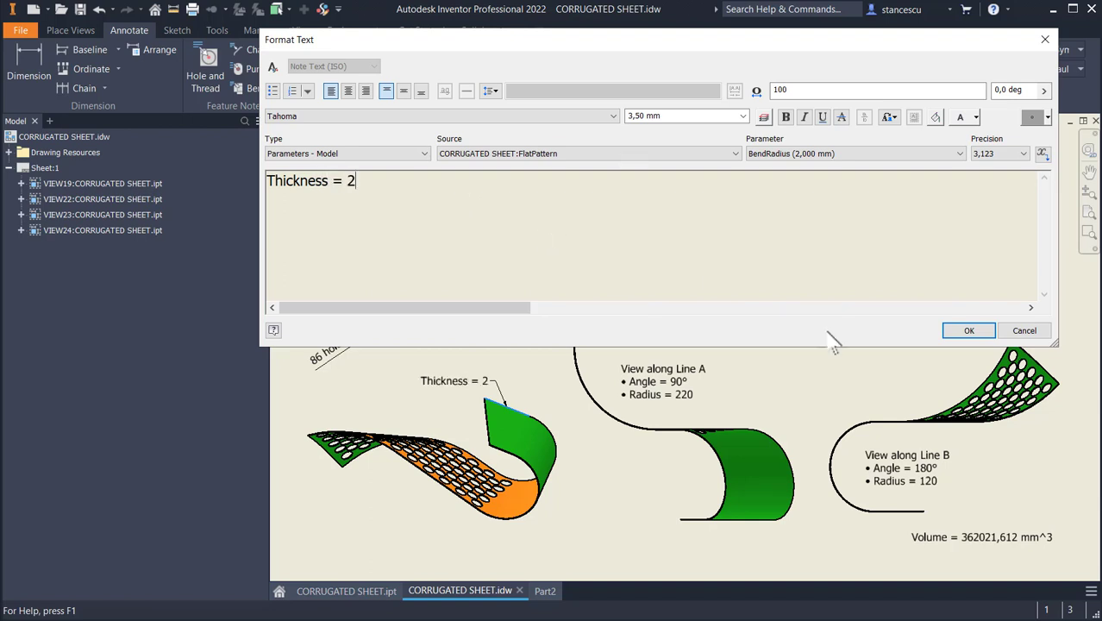
click(969, 330)
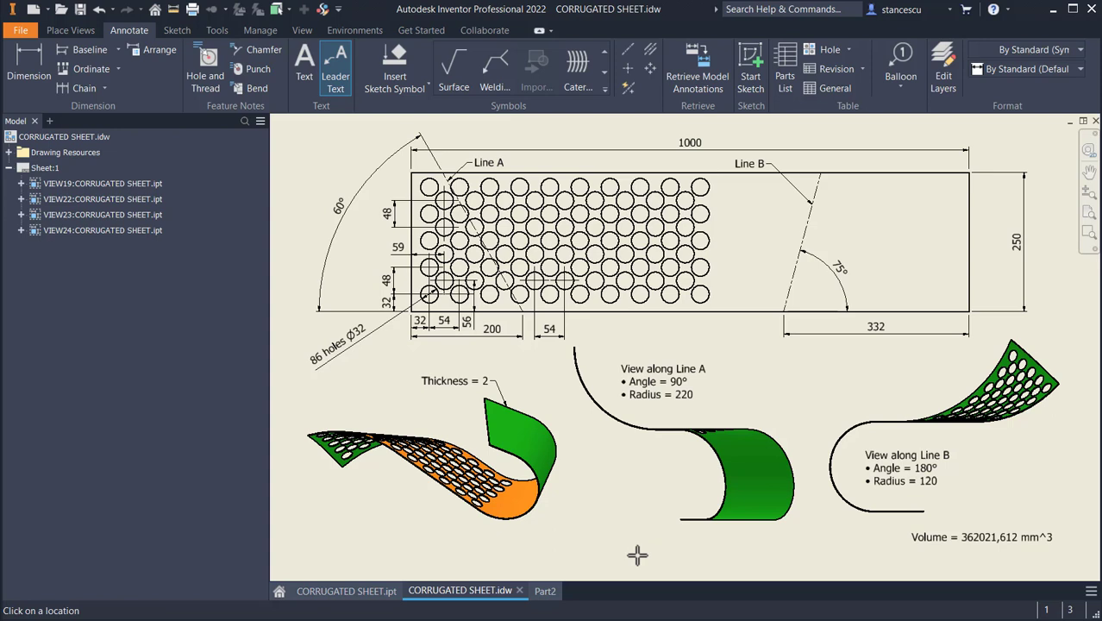
click(545, 592)
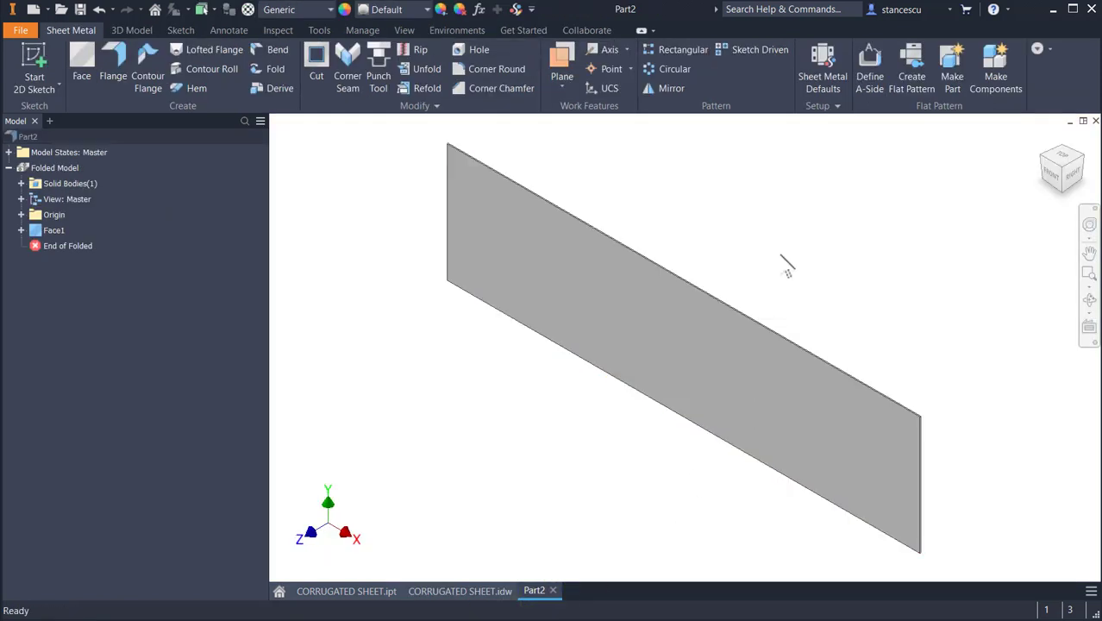
Step: Sketch a Ø32 circle near the lower-left corner of the sheet face
click(659, 329)
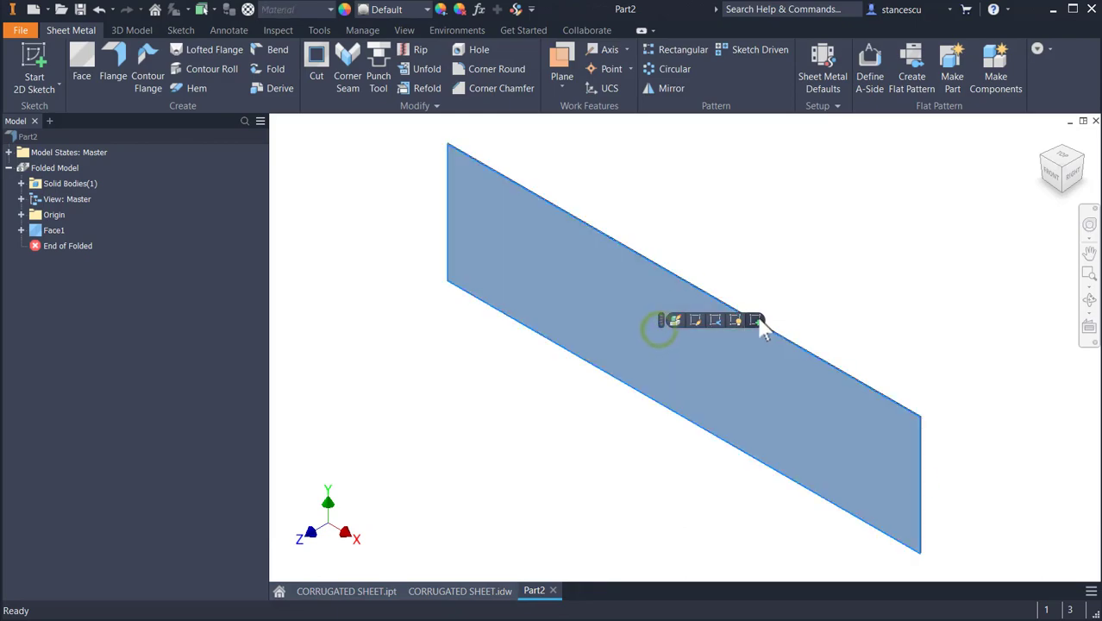
click(758, 321)
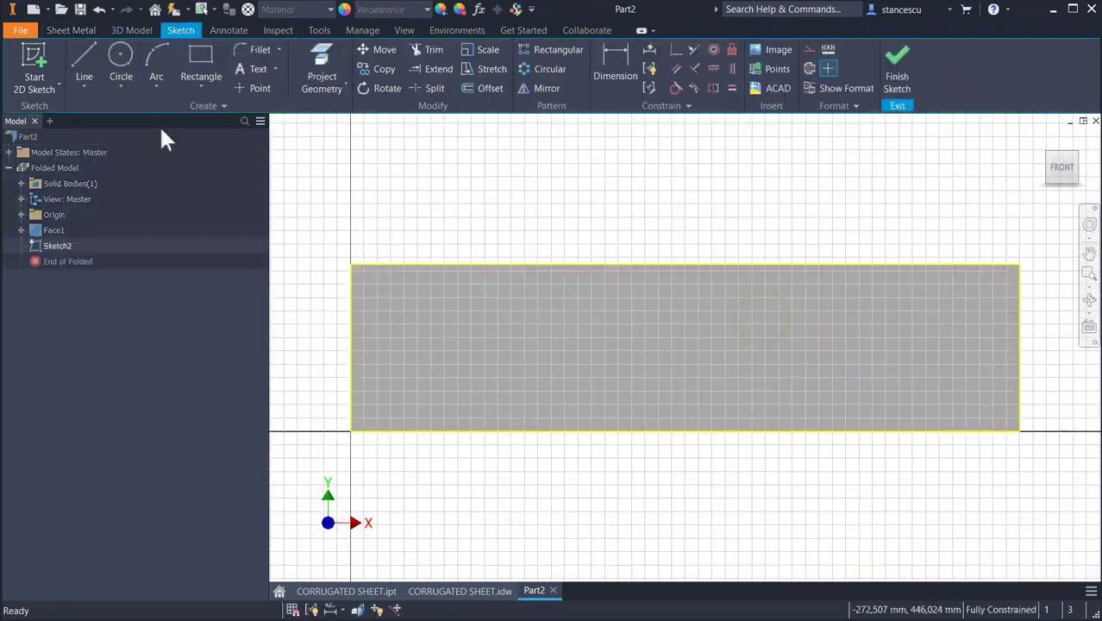
click(109, 50)
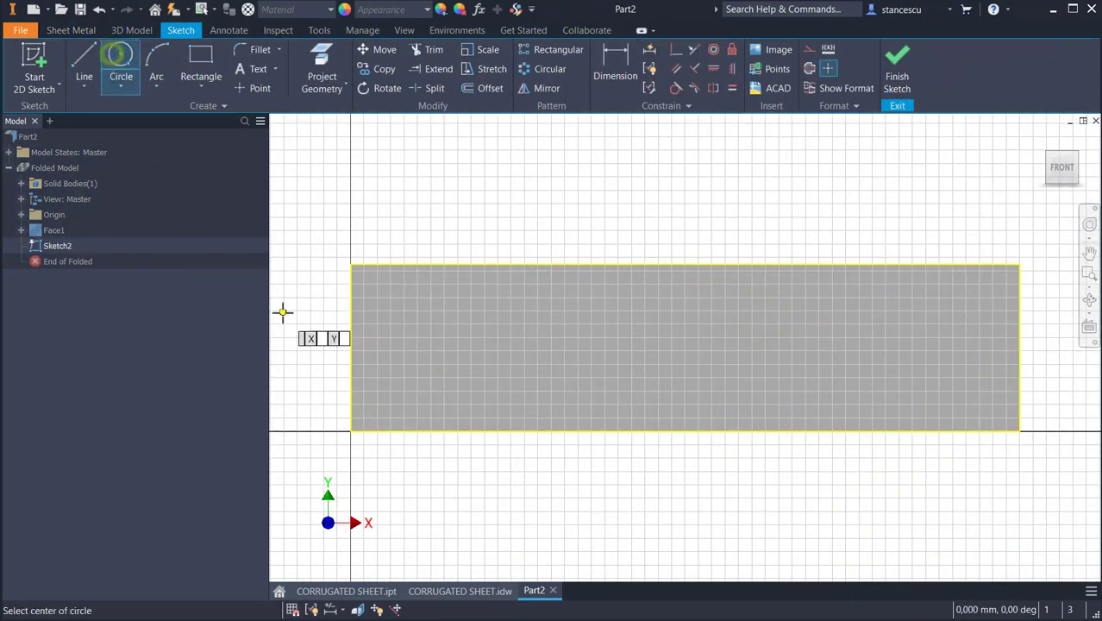
click(387, 398)
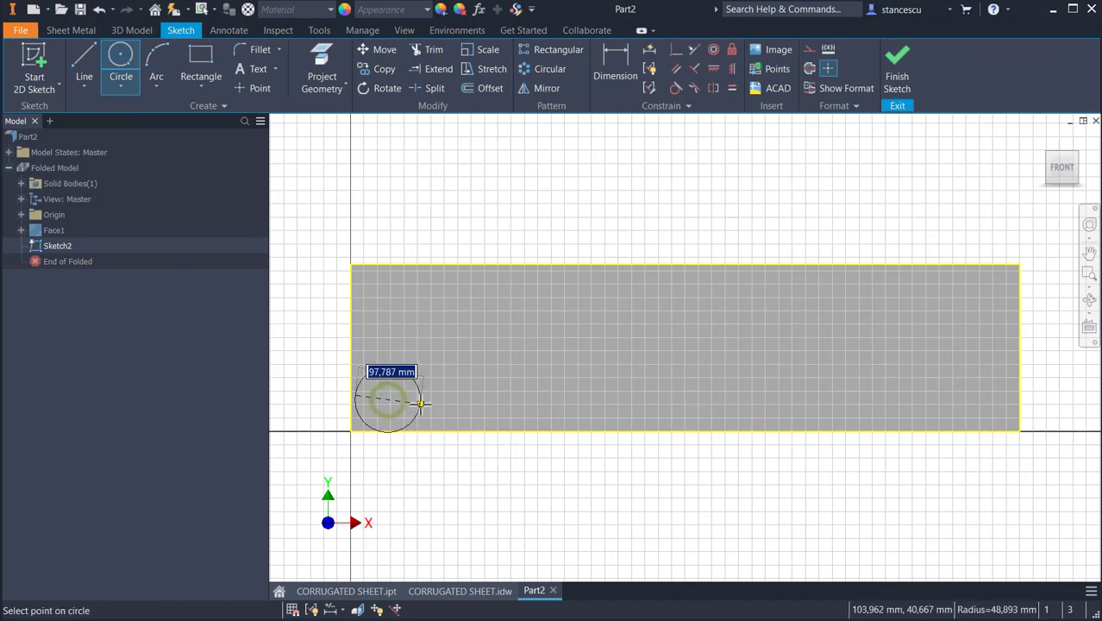
text(32)
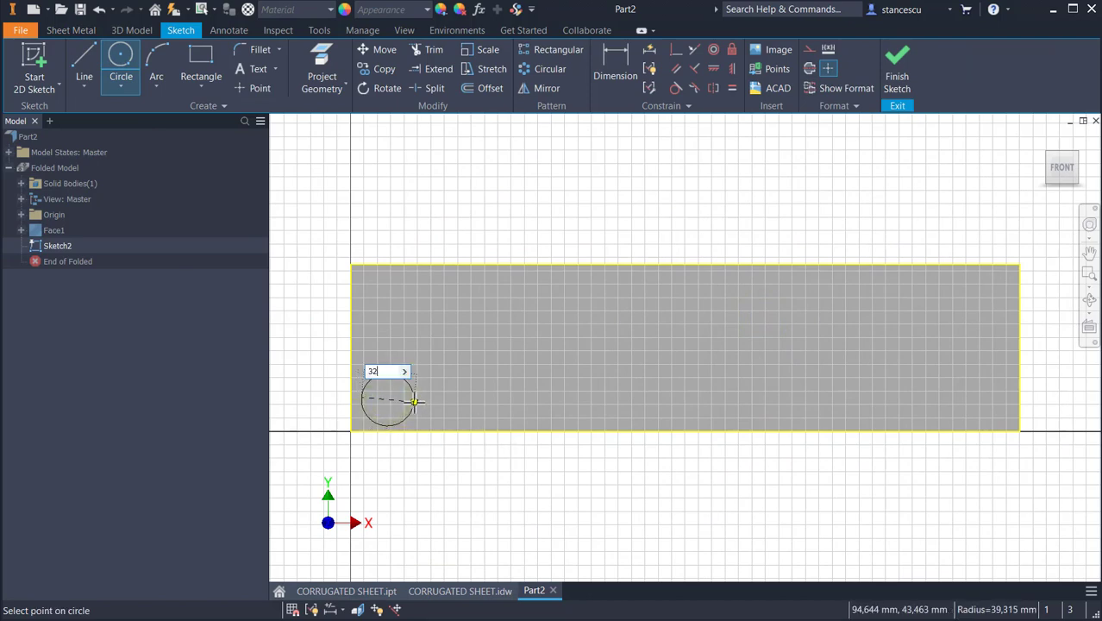
key(Return)
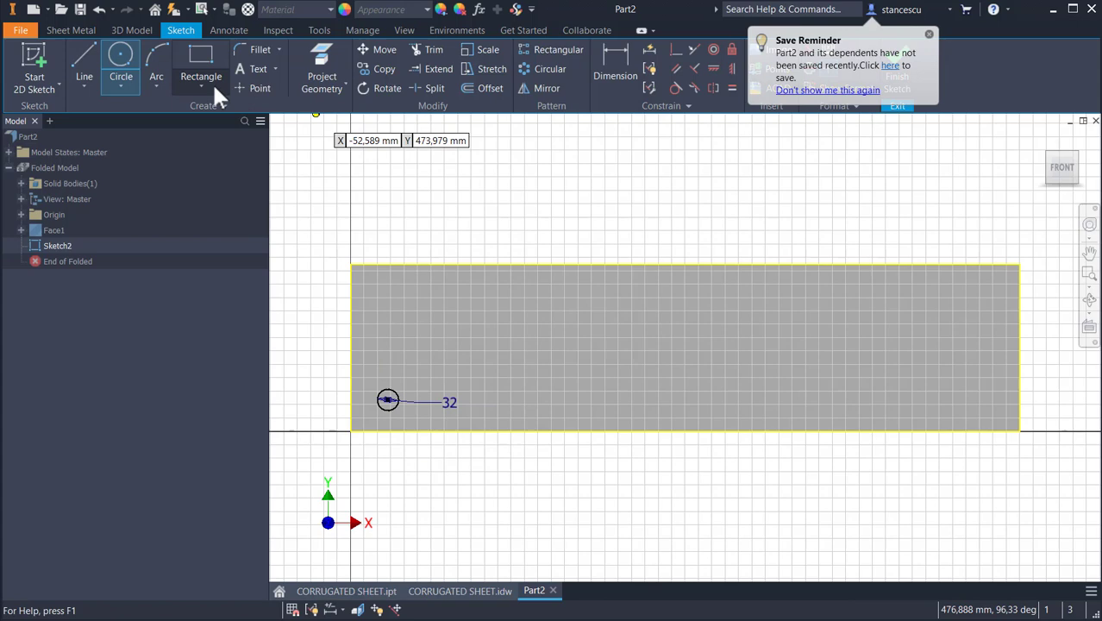
Step: Dimension the circle 32 mm from the bottom edge and 32 mm from the left edge
click(619, 57)
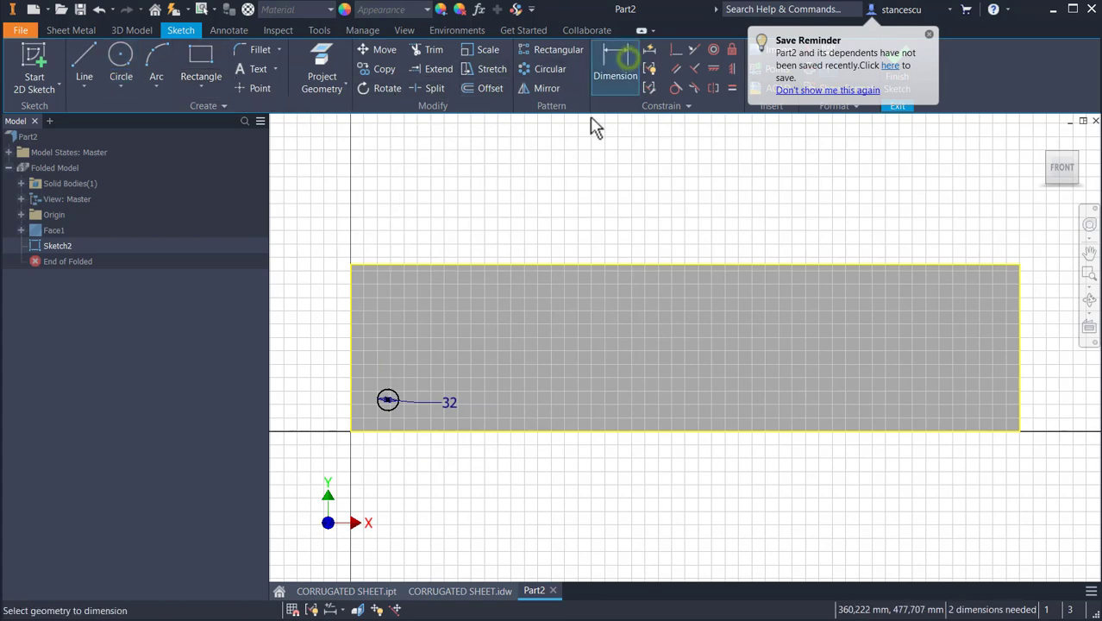
click(394, 411)
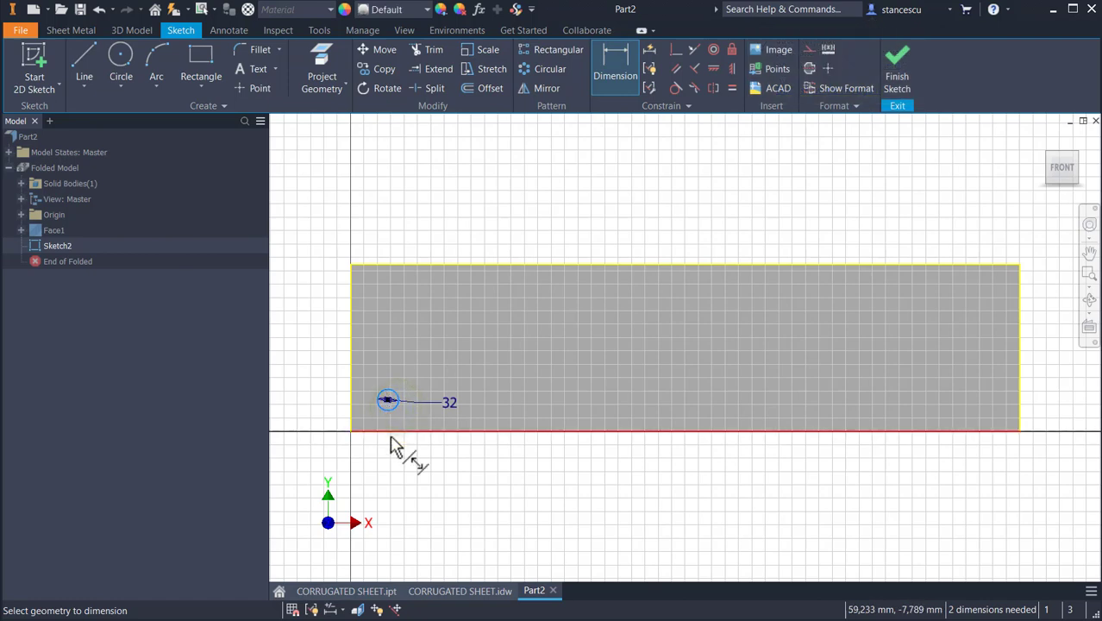
click(384, 435)
click(302, 413)
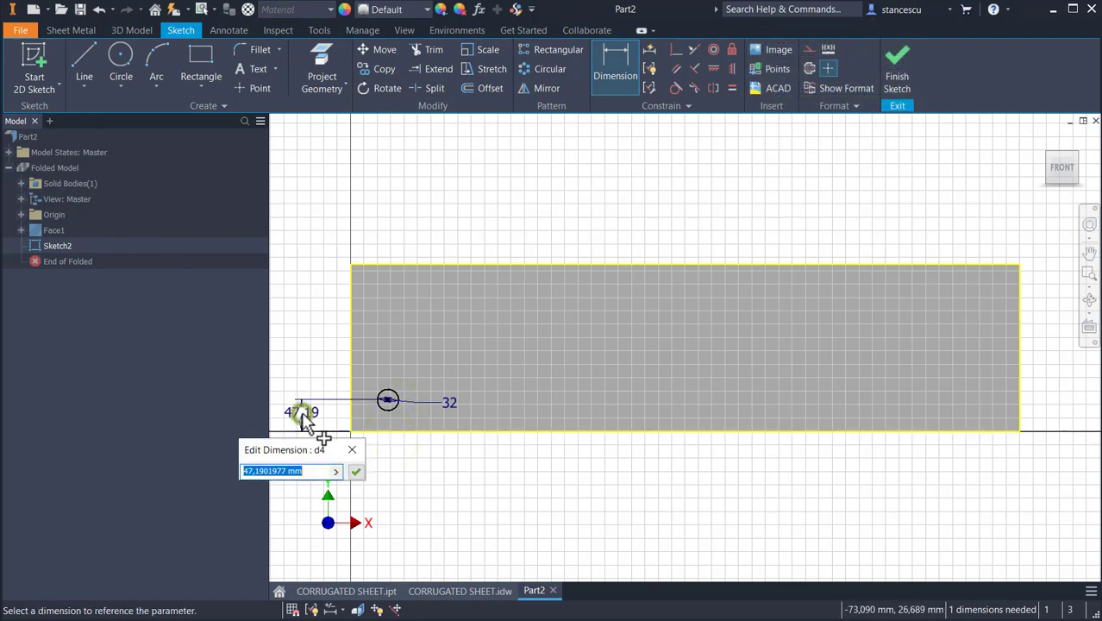
text(32)
key(Return)
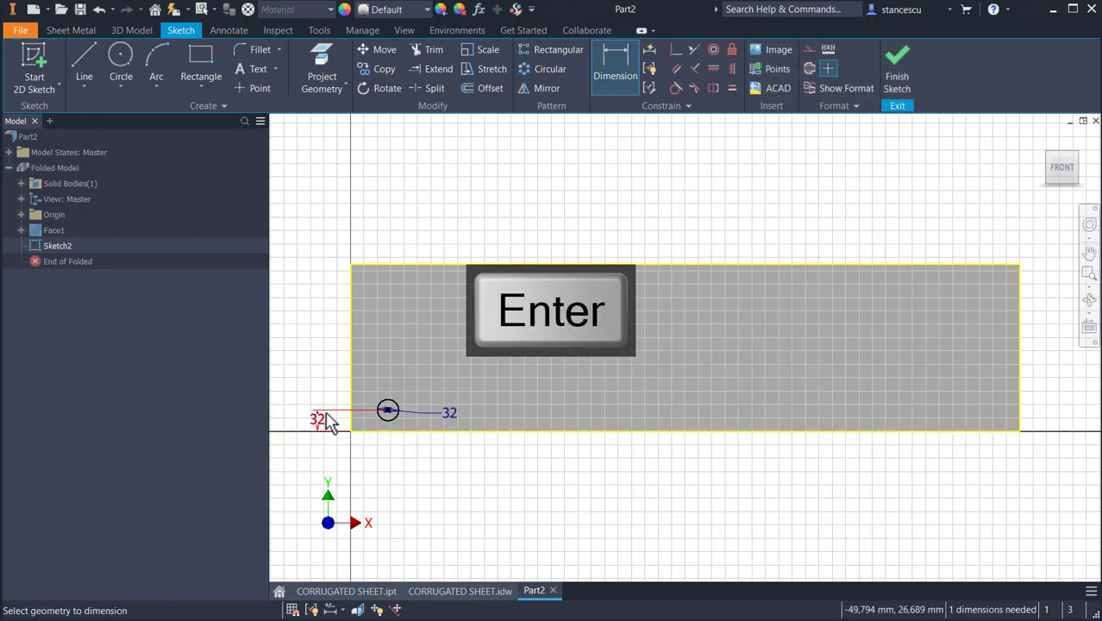
click(387, 412)
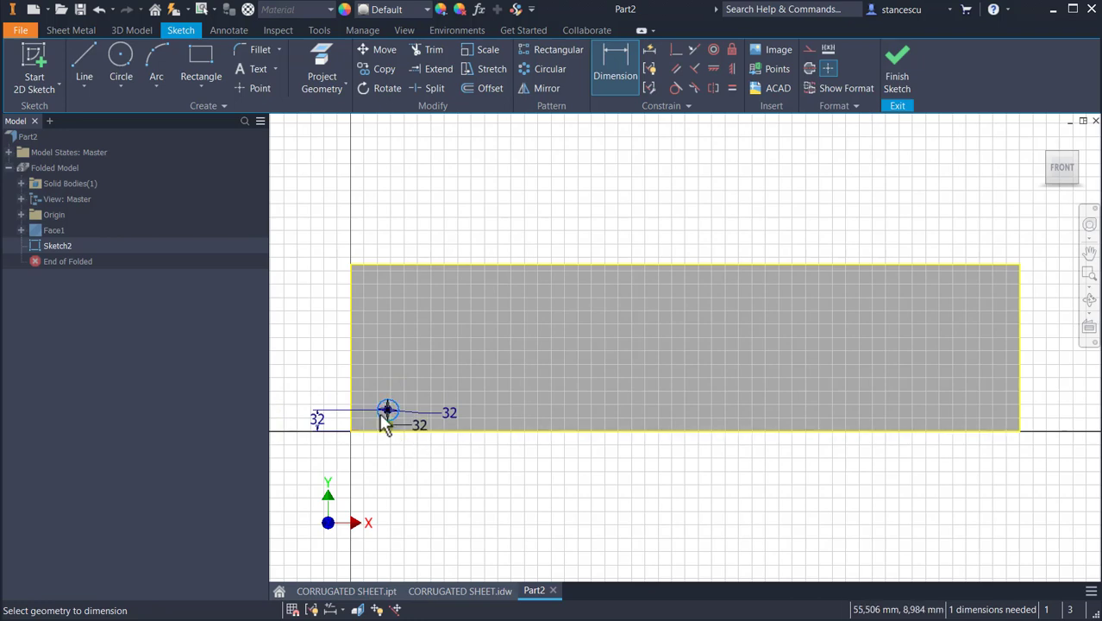
click(350, 382)
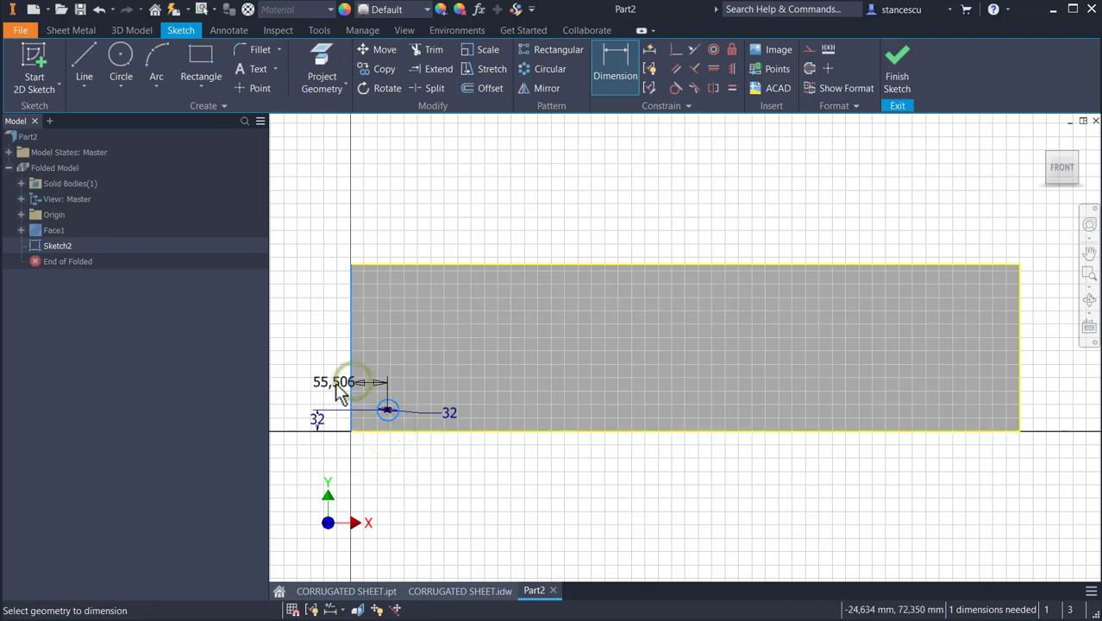
click(316, 388)
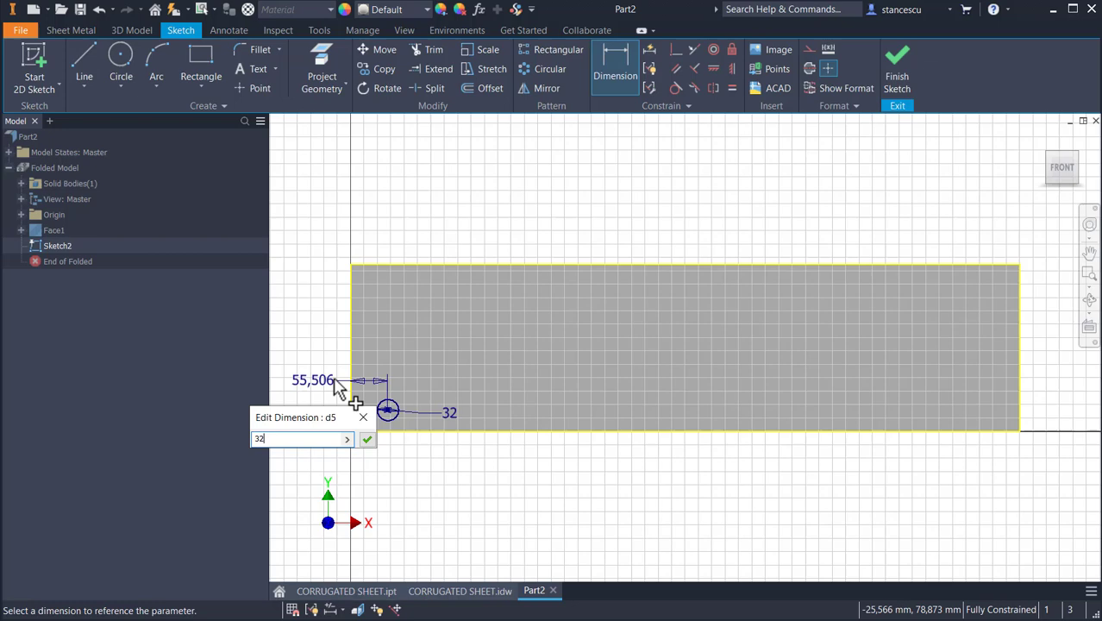
key(Return)
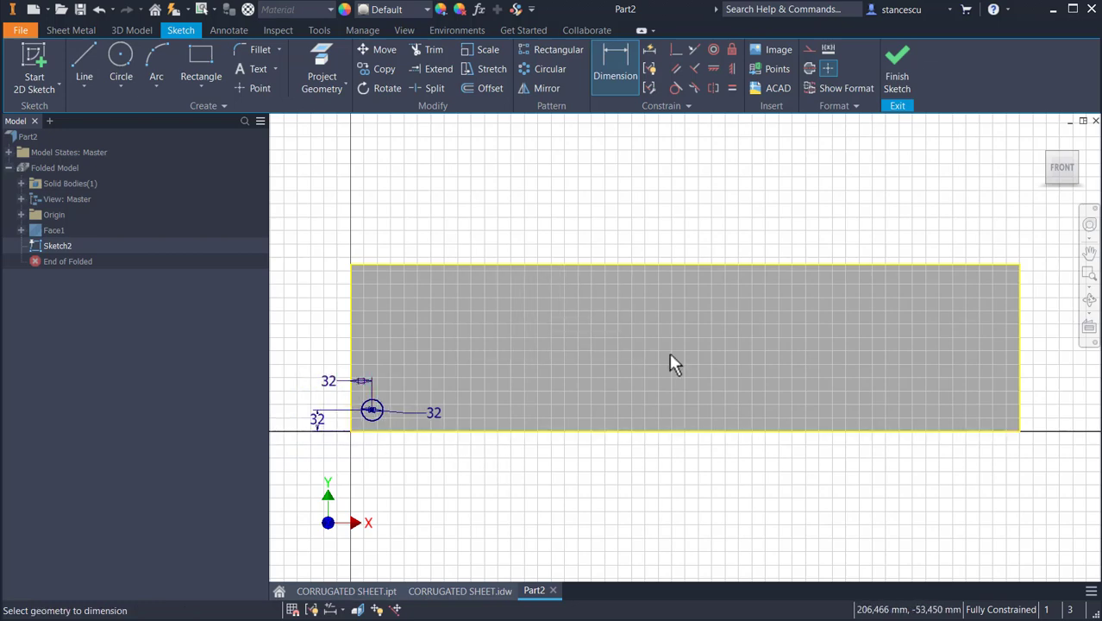
Step: Cut the Ø32 circle through the sheet thickness, creating Cut1
click(898, 60)
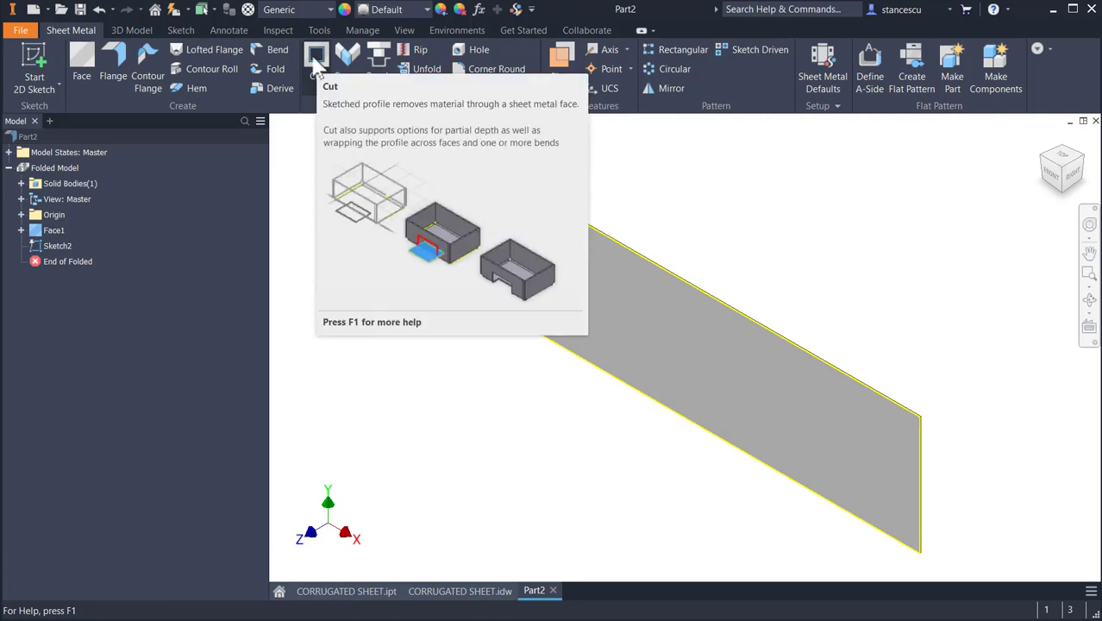
click(316, 61)
middle_drag(460, 405, 530, 494)
scroll(517, 406, up, 3)
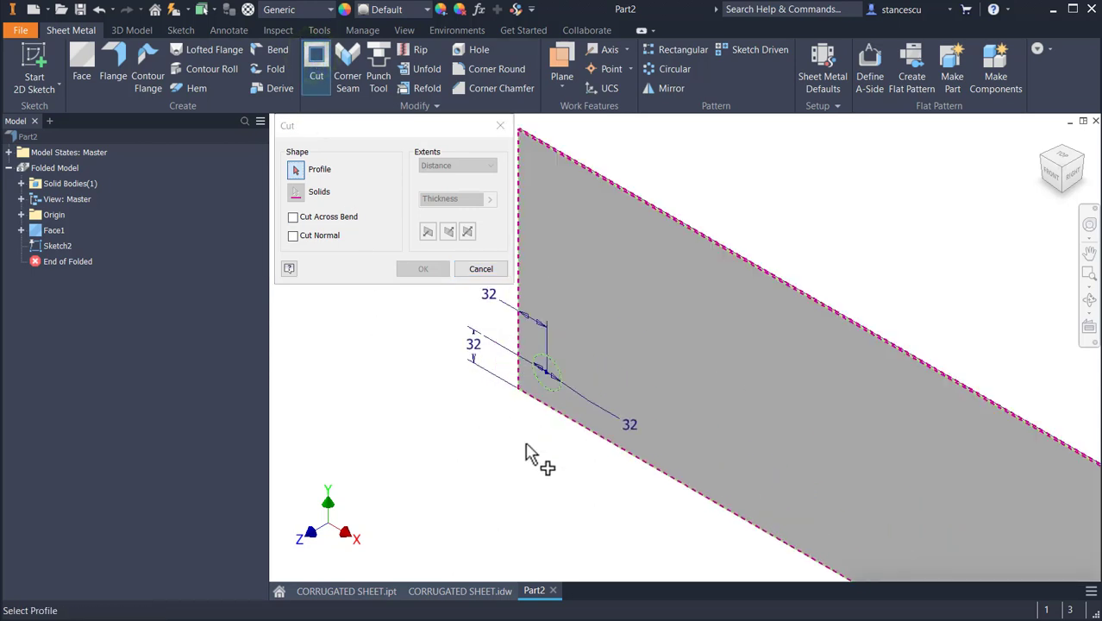
click(548, 366)
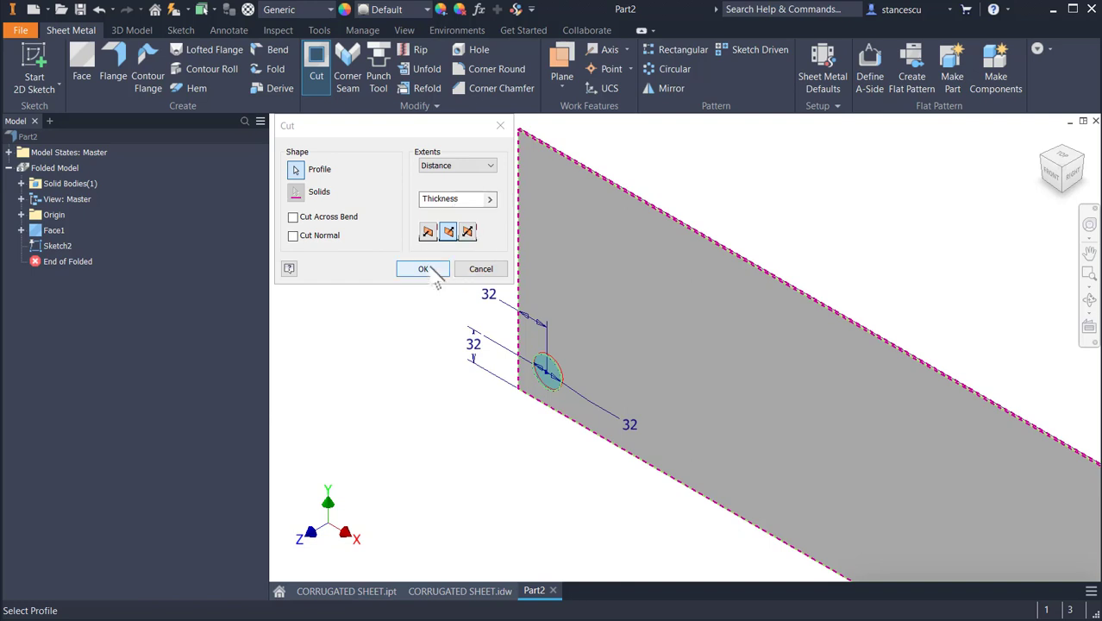
click(488, 166)
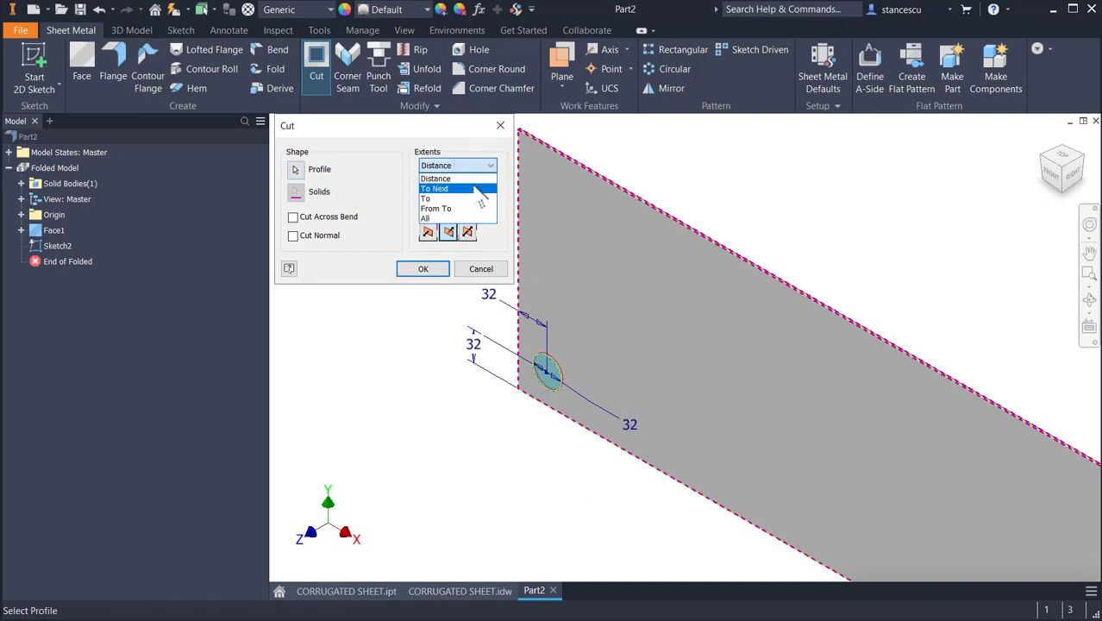
click(484, 165)
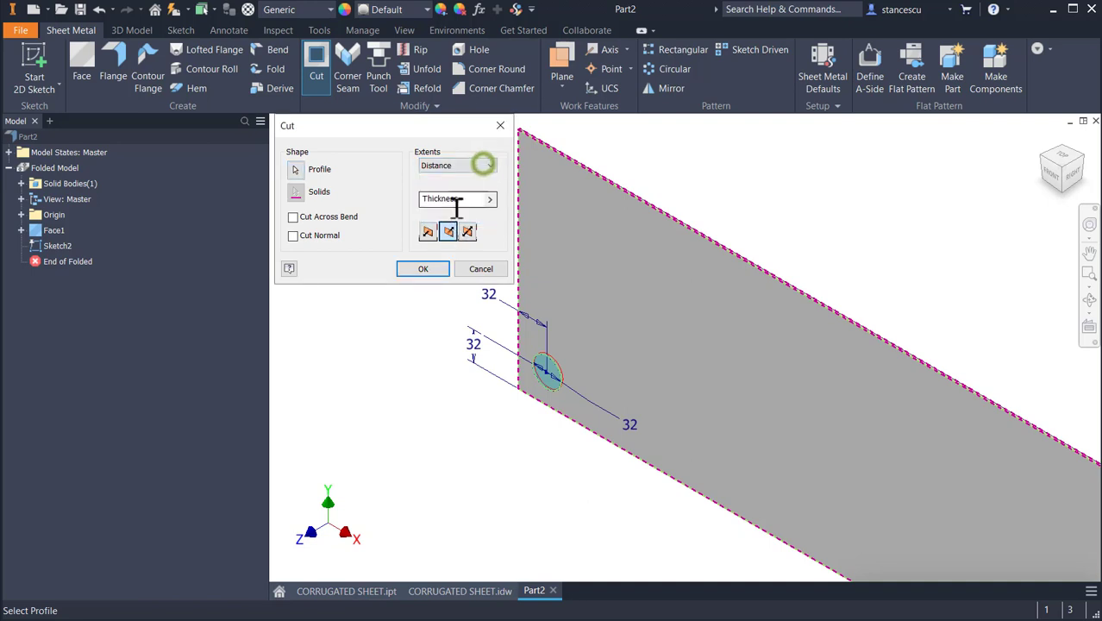
click(405, 270)
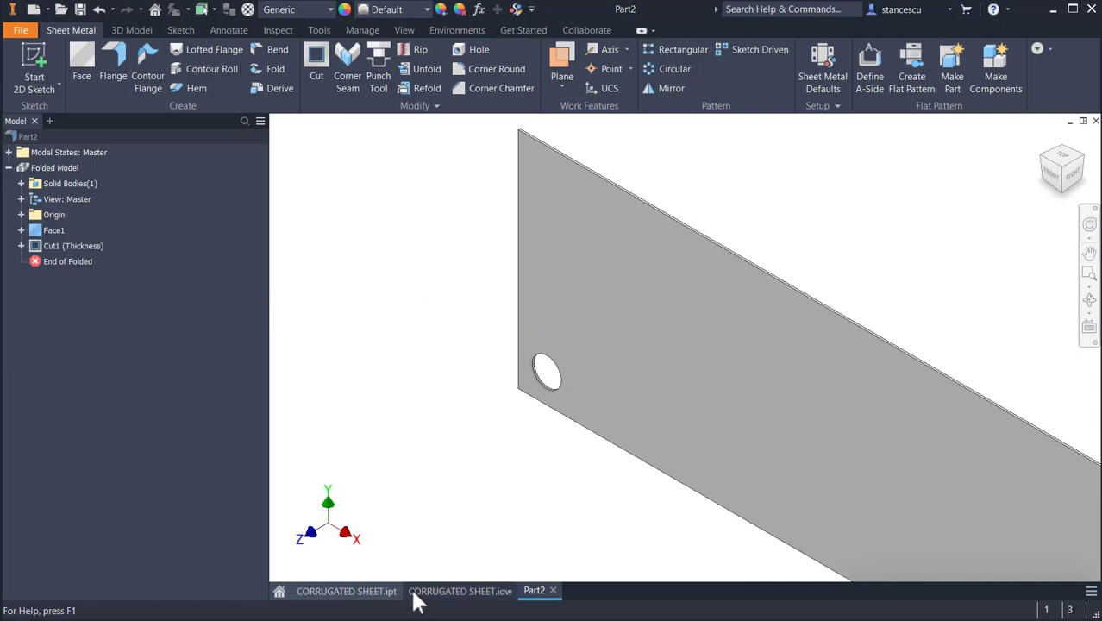
Step: In the drawing, inspect the 86 holes Ø32 note and the bottom-left hole in the flat view
click(459, 590)
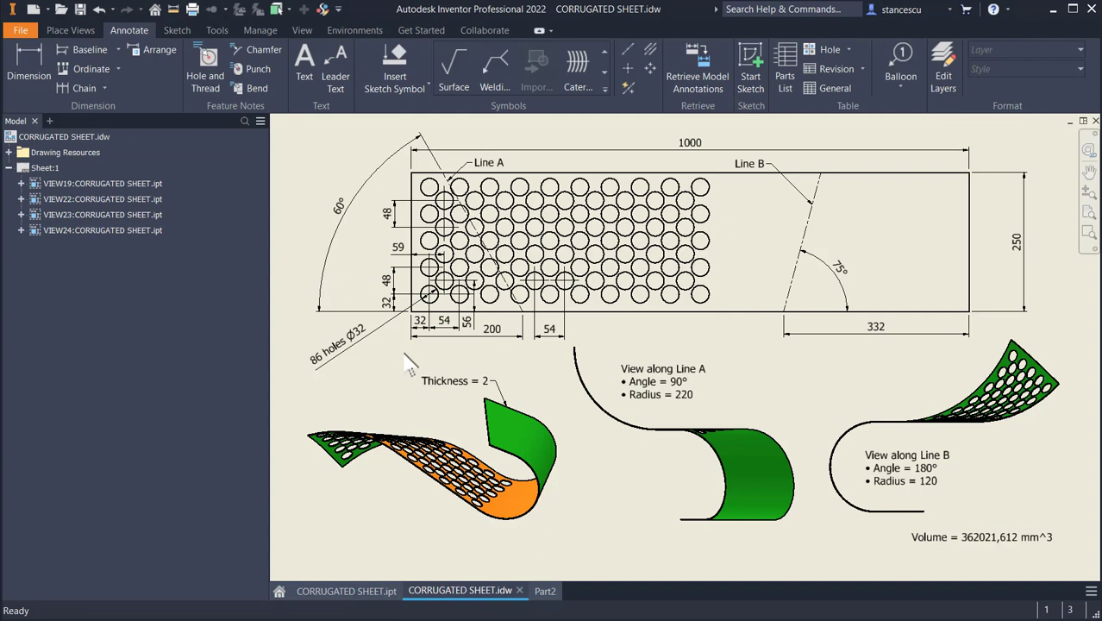
click(426, 295)
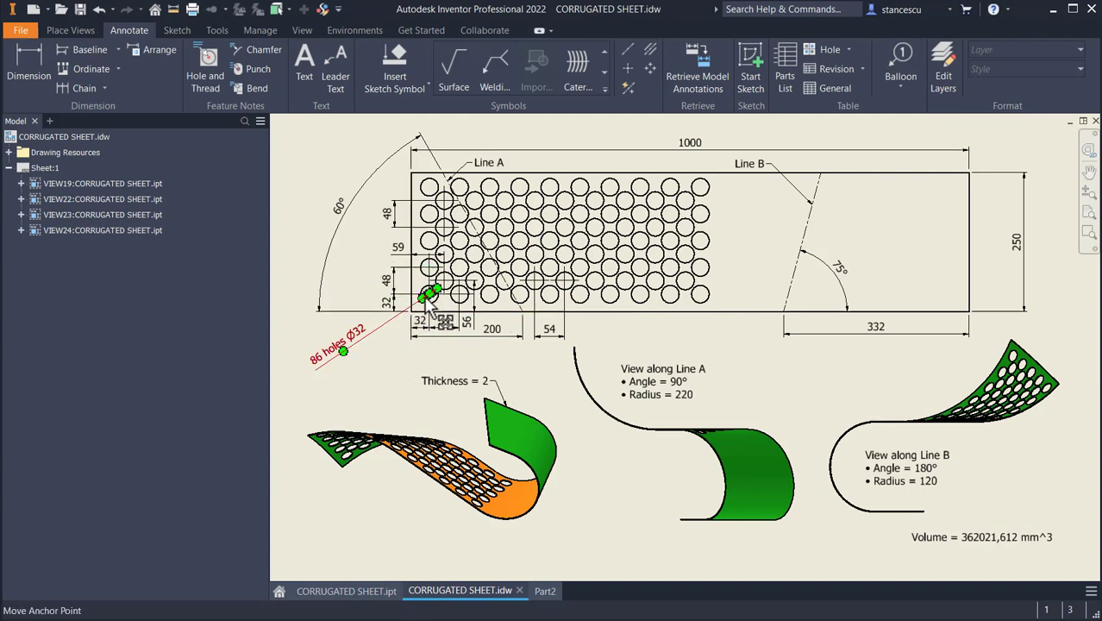
key(Escape)
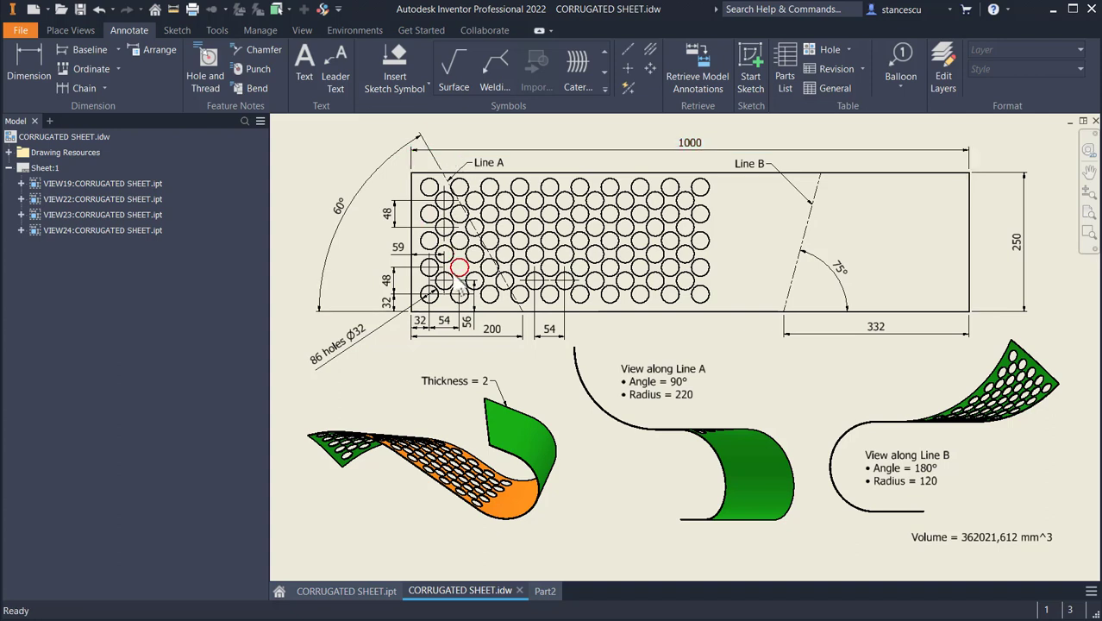
click(440, 302)
drag(430, 295, 444, 199)
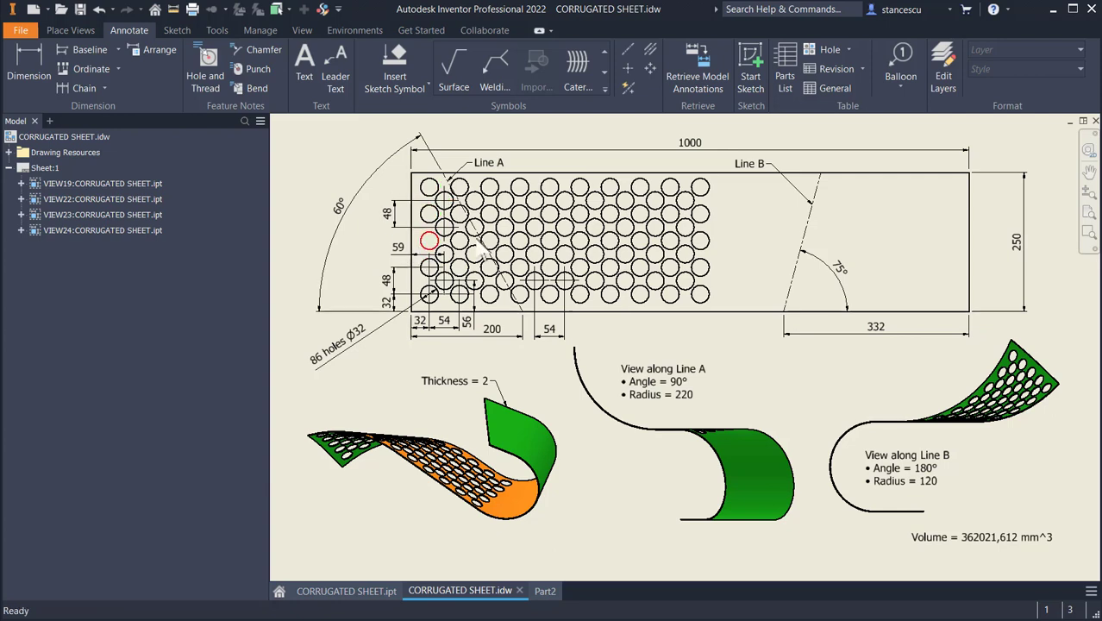
click(399, 397)
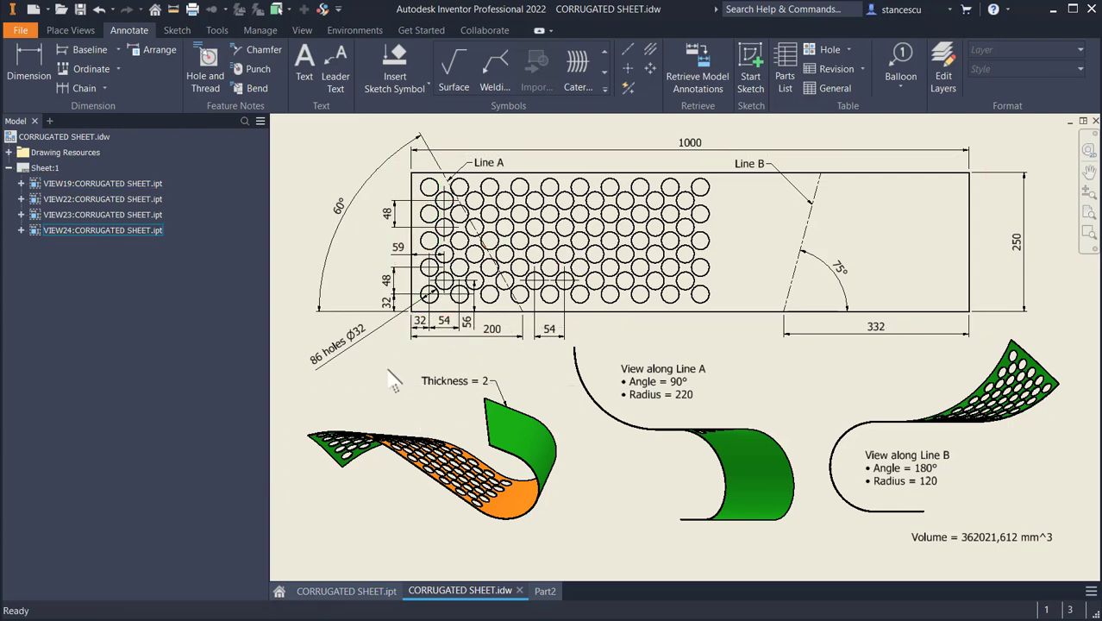
Step: Move the 86 holes Ø32 leader's anchor up to a higher hole
click(316, 371)
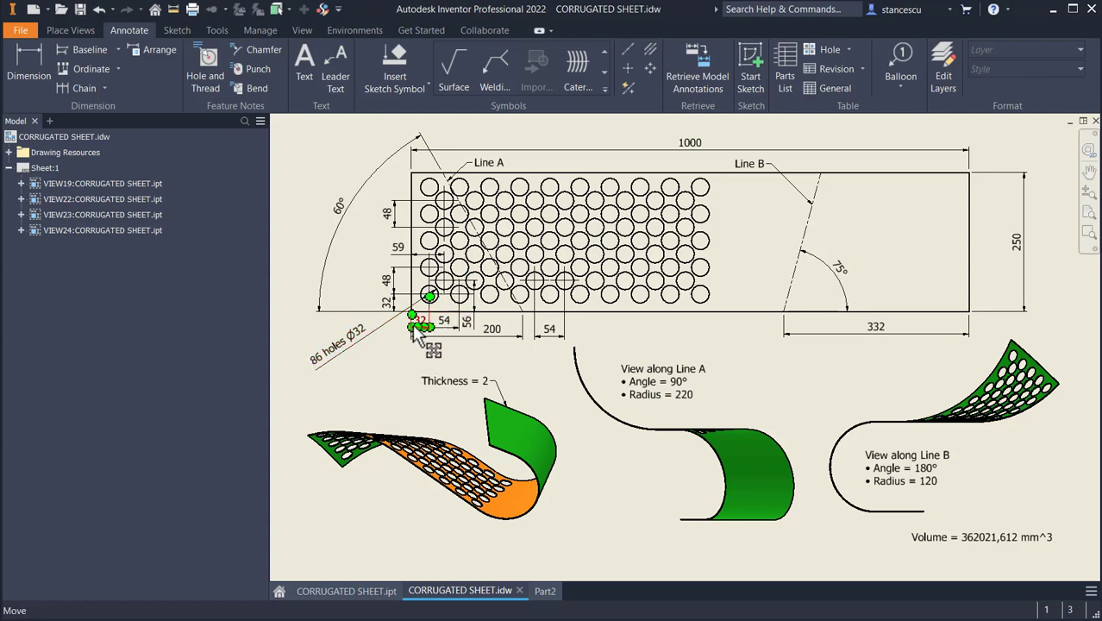
mouse_move(429, 303)
mouse_down()
mouse_move(669, 303)
mouse_move(430, 294)
mouse_up()
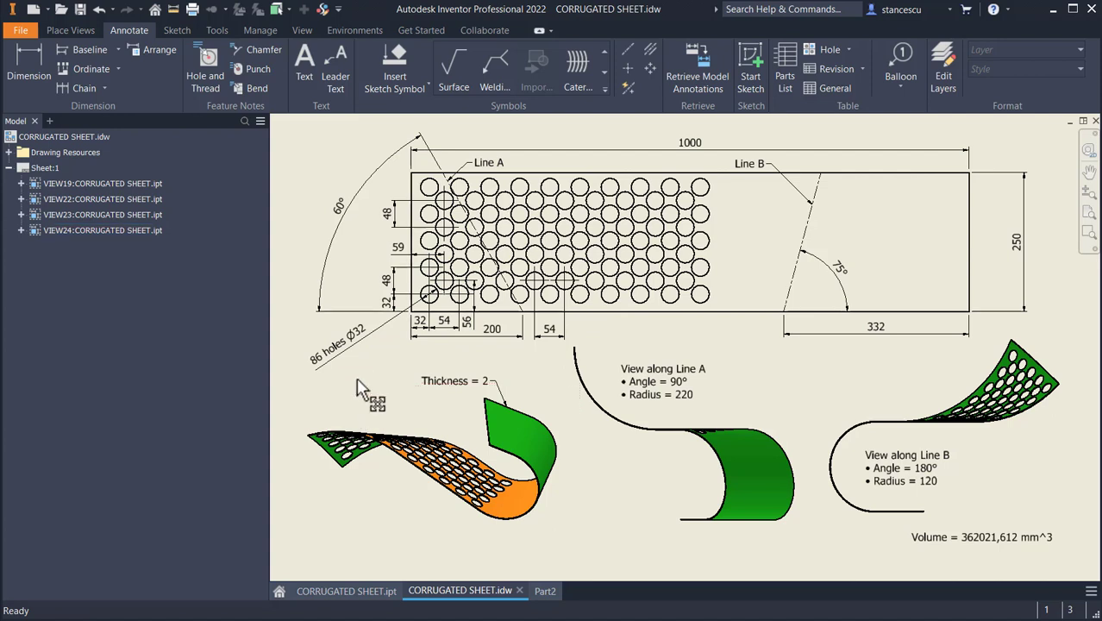
click(450, 294)
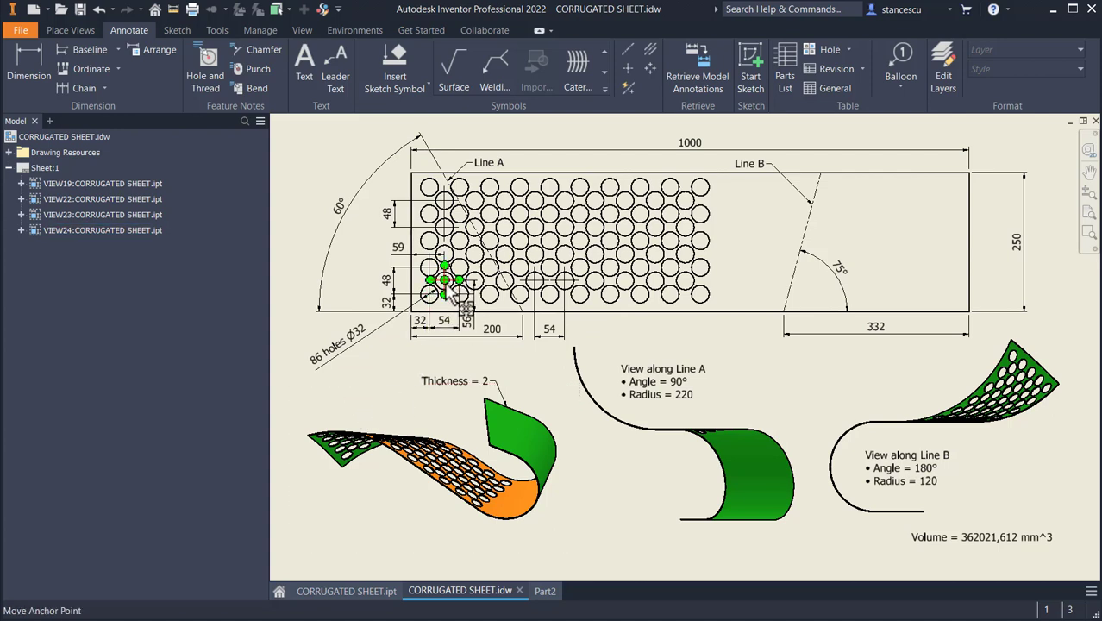
drag(442, 279, 444, 199)
click(381, 387)
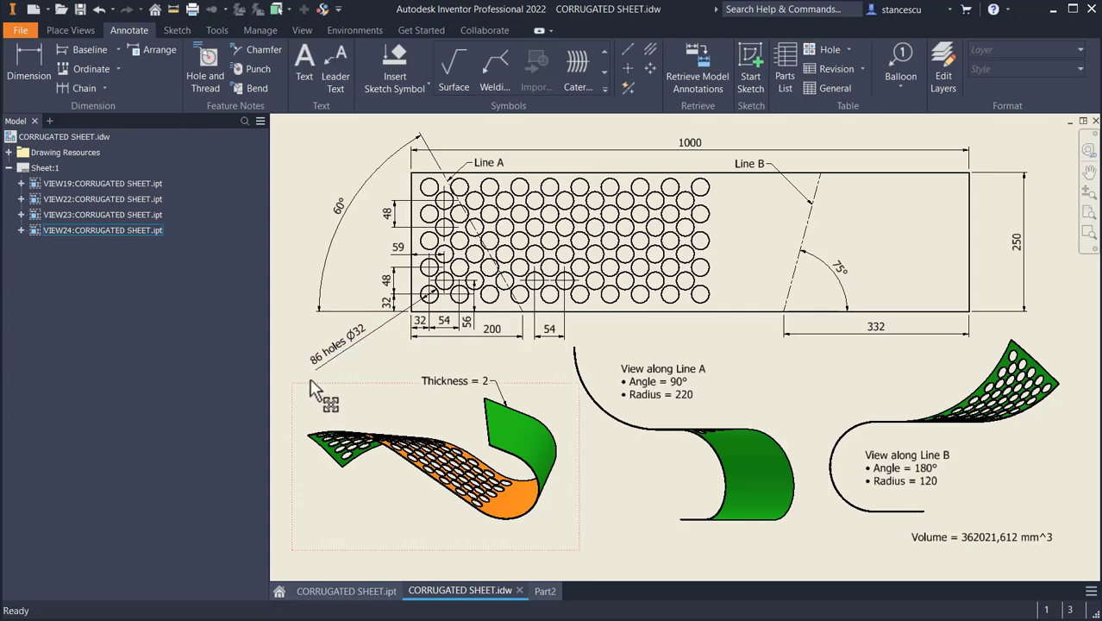
click(331, 379)
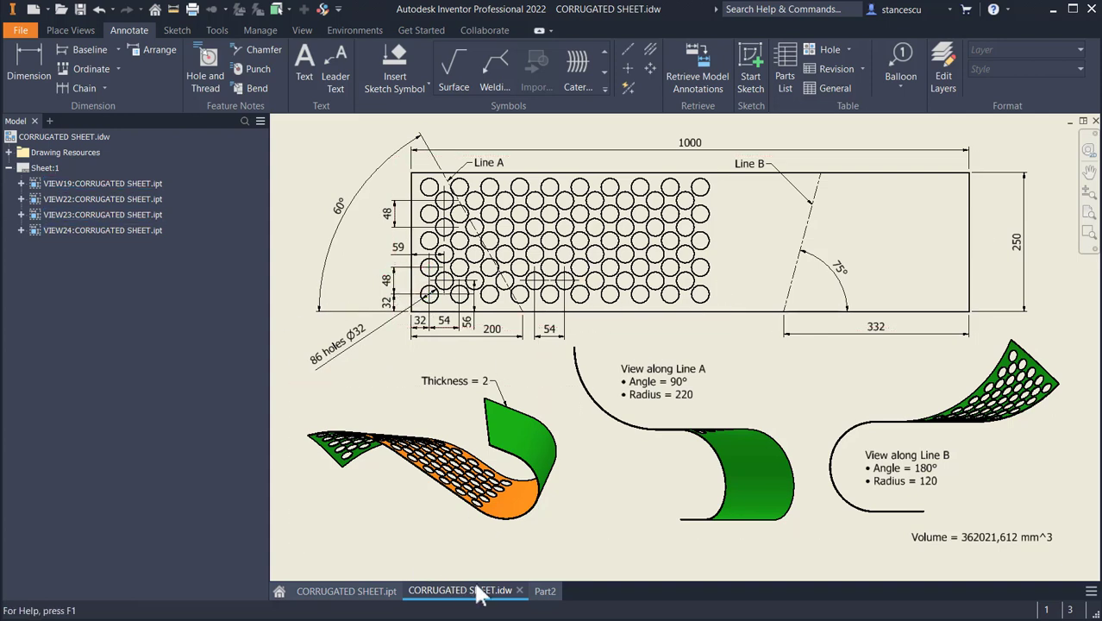
Step: Start a rectangular pattern of Cut1 along the flipped bottom edge: 10 holes at 54 mm
click(547, 591)
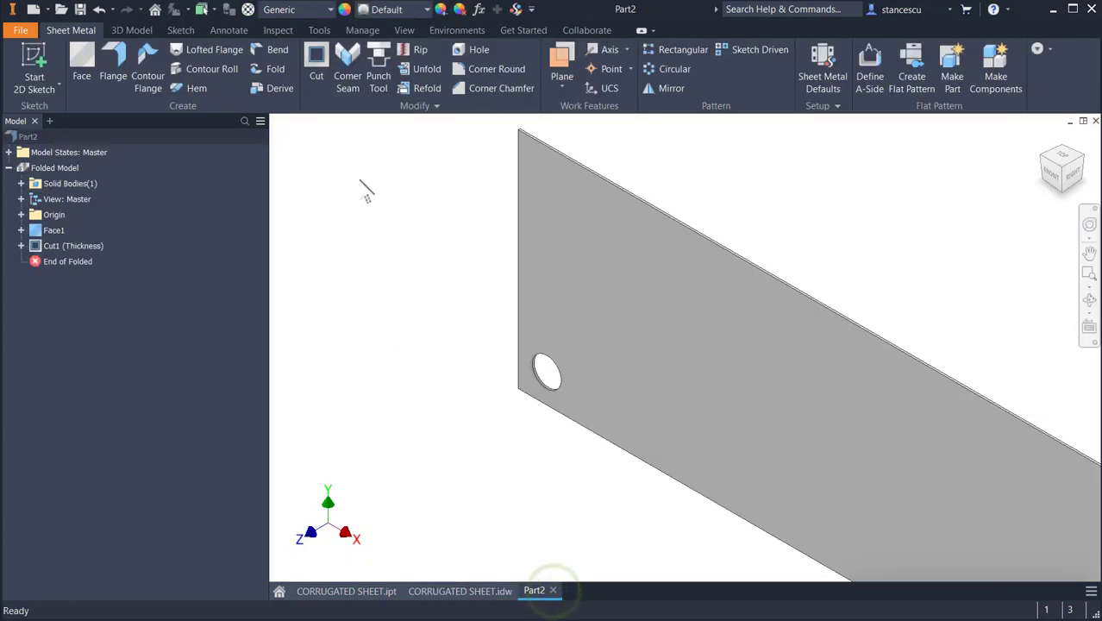
click(681, 50)
click(550, 366)
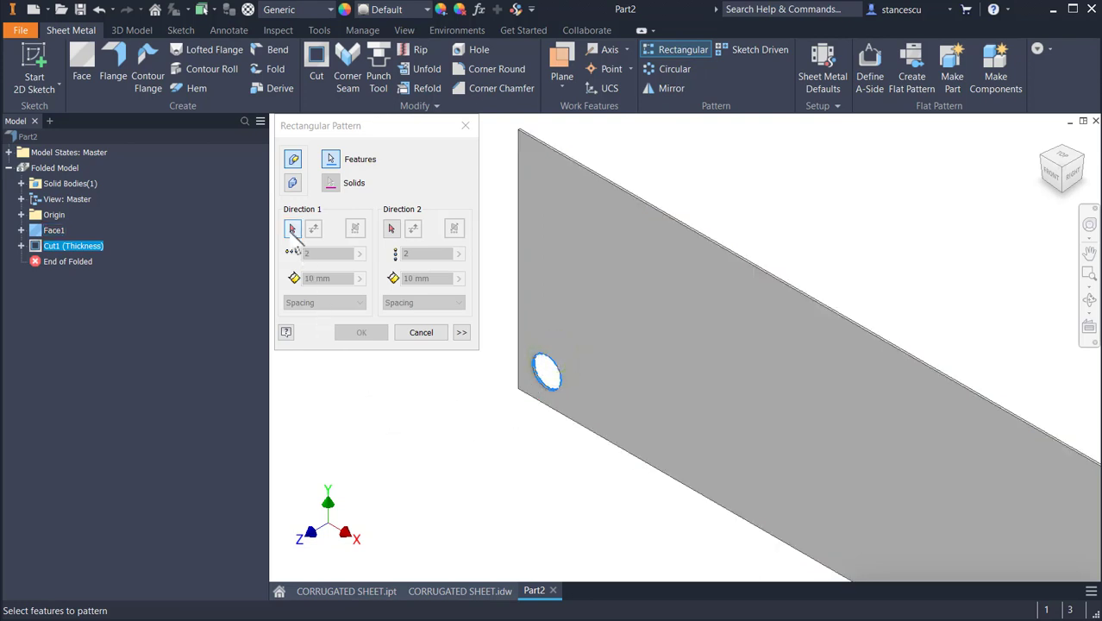
click(291, 228)
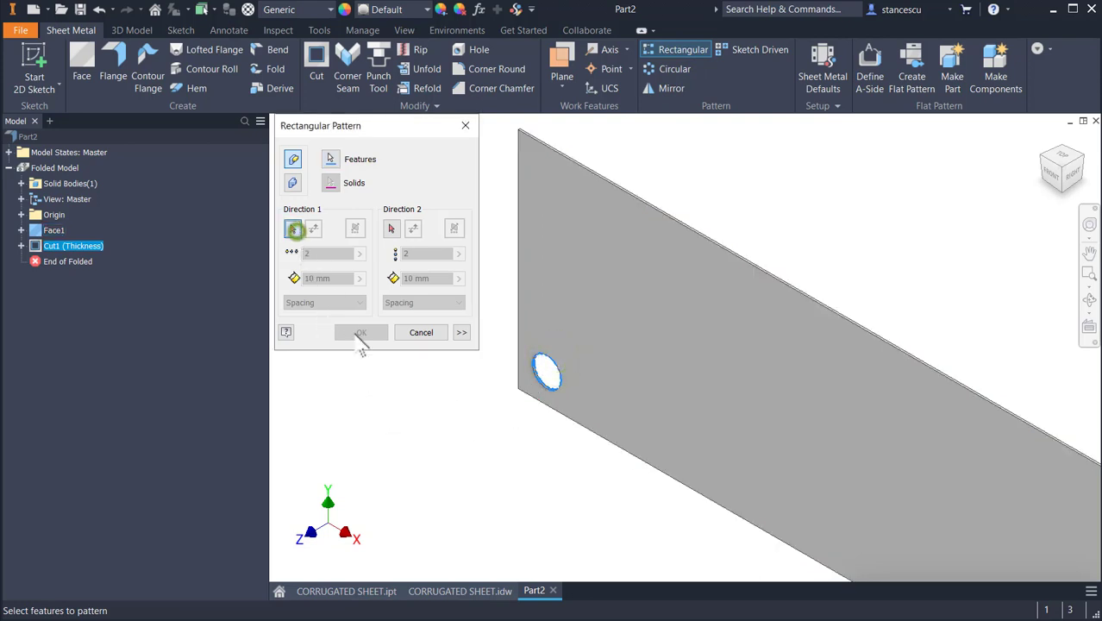
click(595, 433)
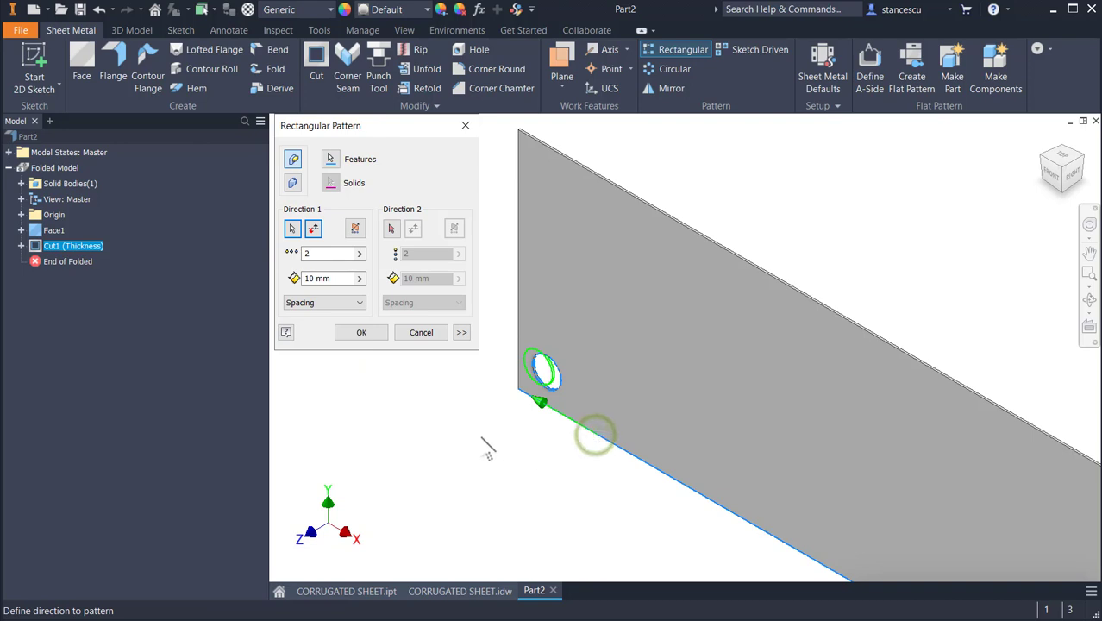
click(313, 228)
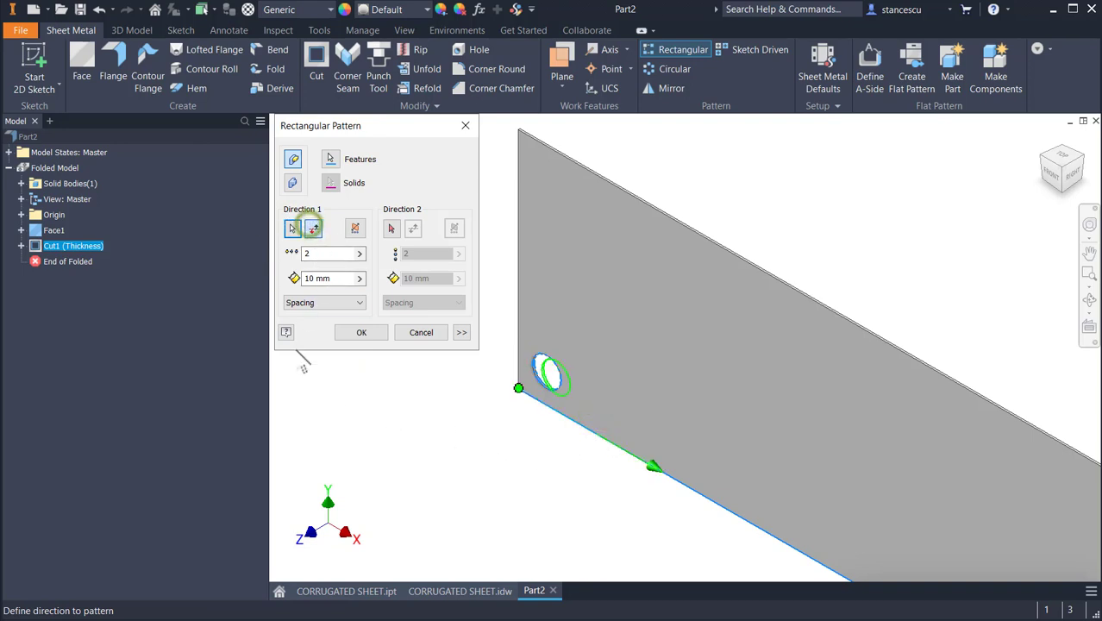
click(331, 279)
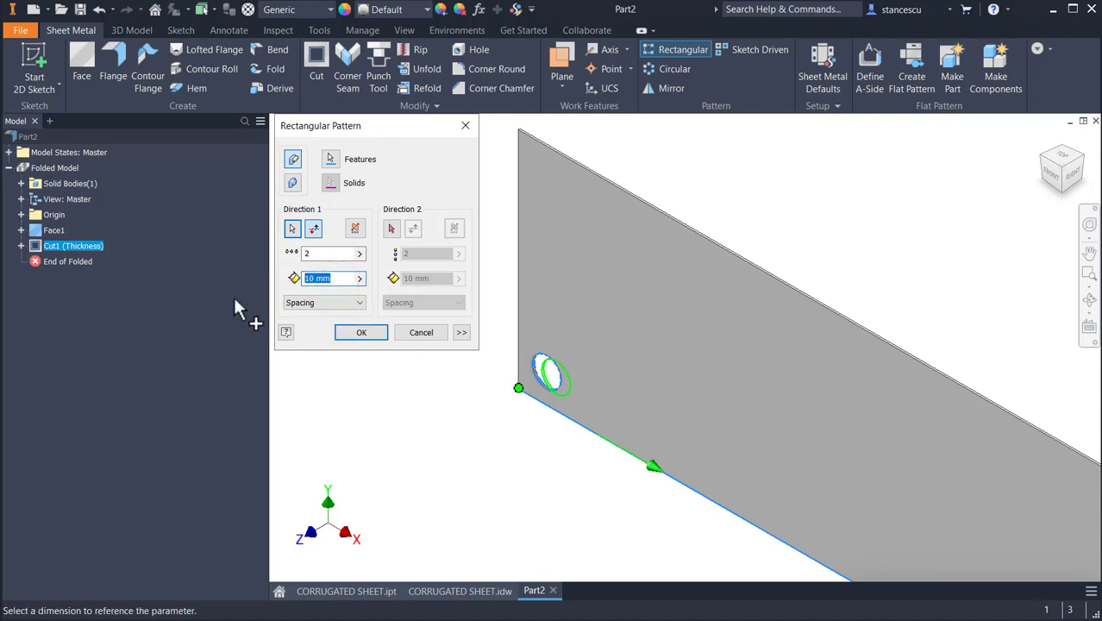
text(54)
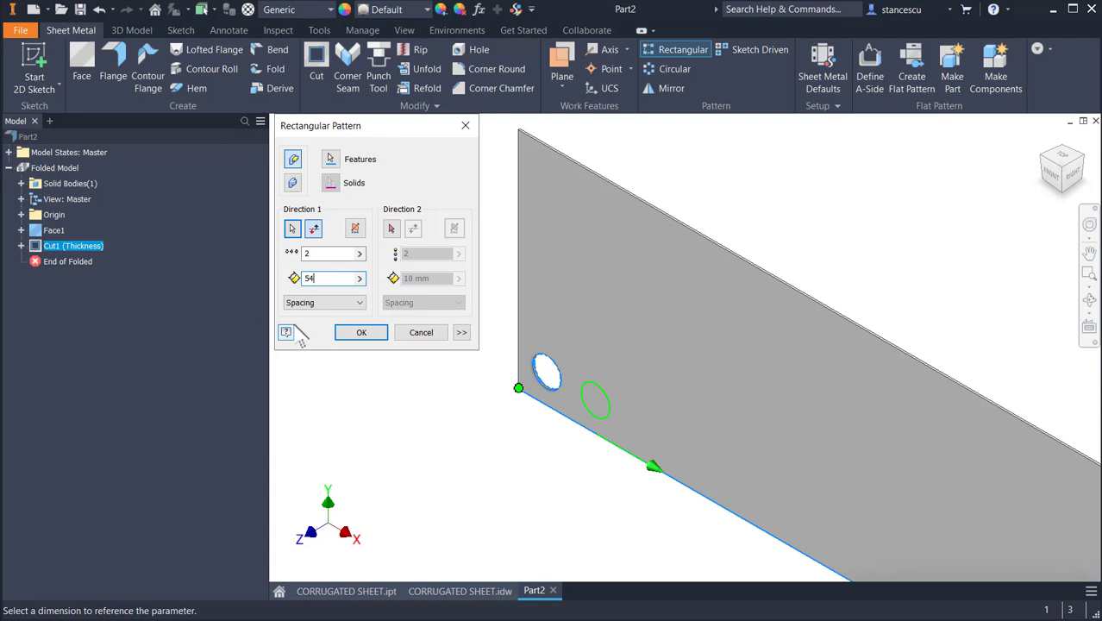
click(322, 256)
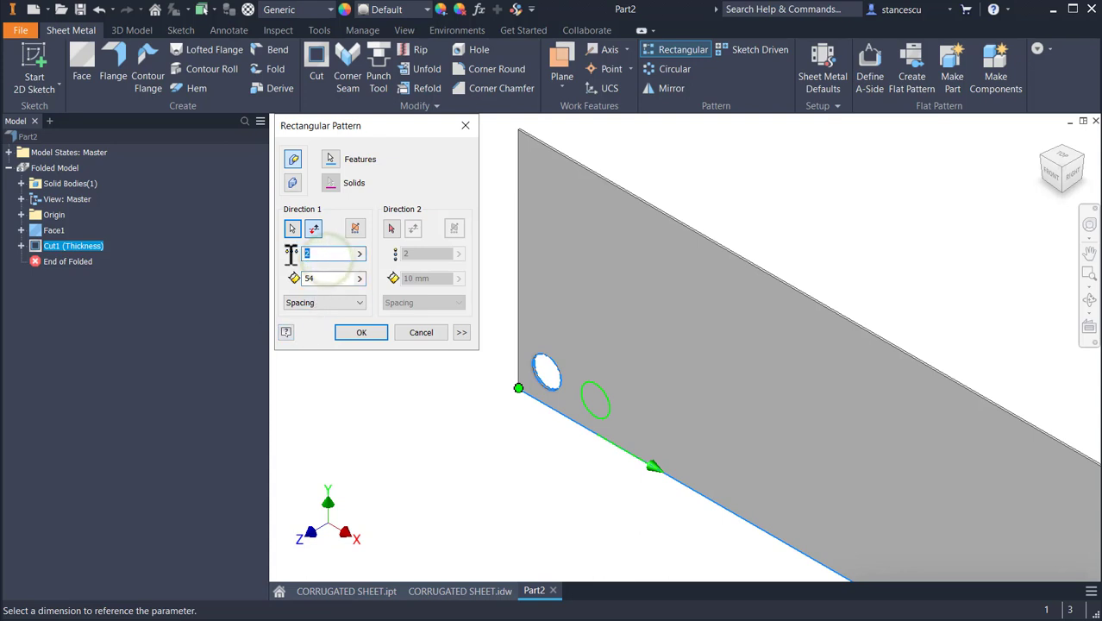
text(10)
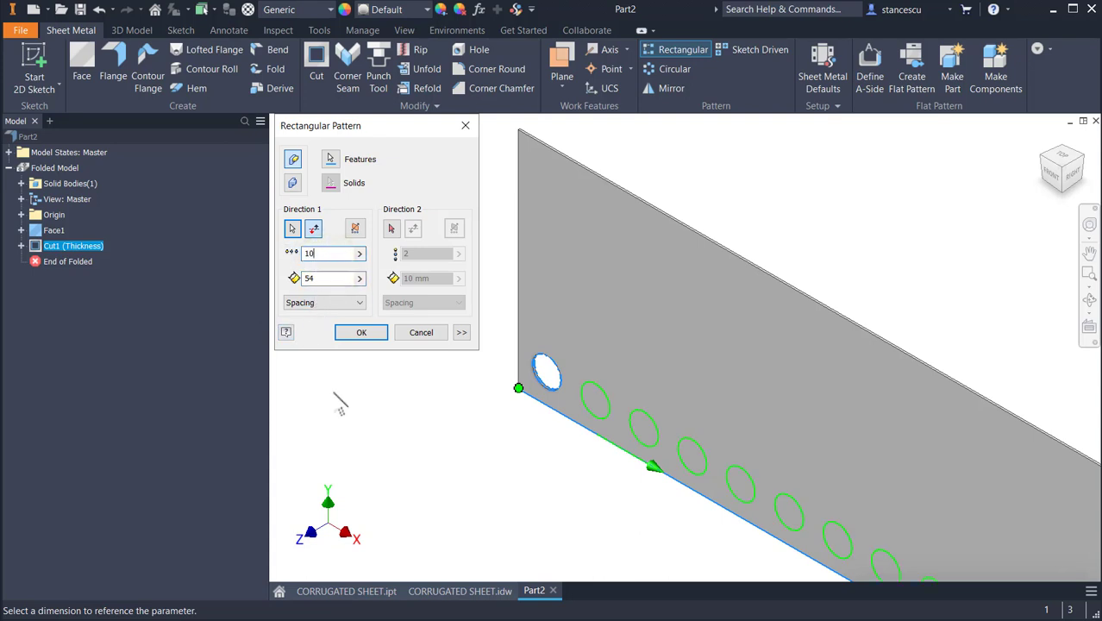
scroll(492, 445, up, 2)
middle_drag(499, 455, 519, 352)
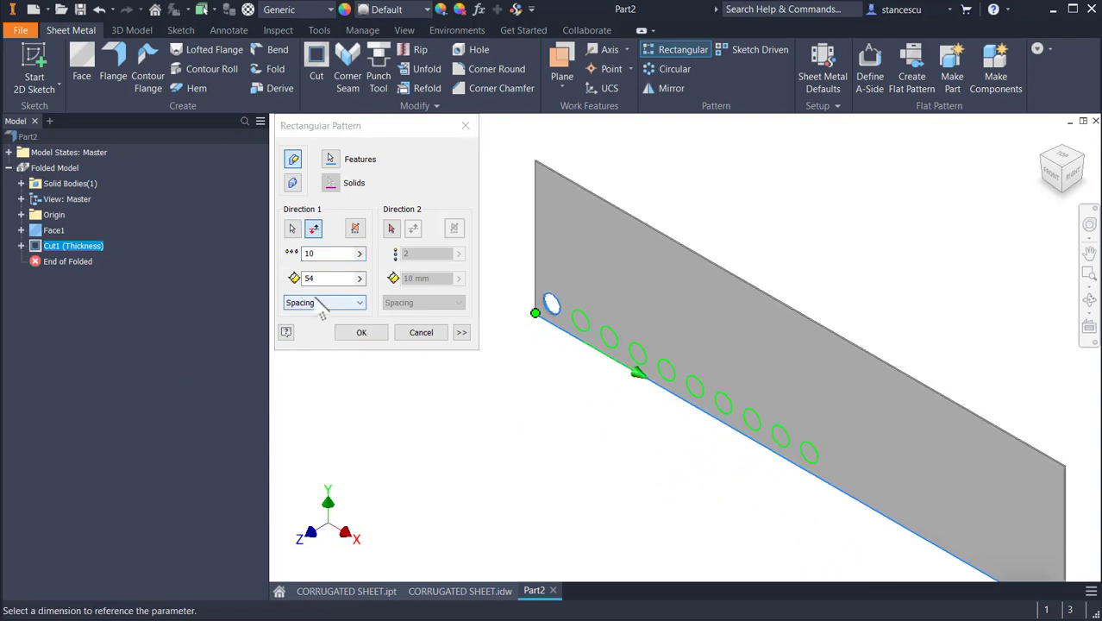
Step: Add the left edge as second direction with 5 rows at 48 mm, accept the warning, and finish
click(390, 228)
click(536, 255)
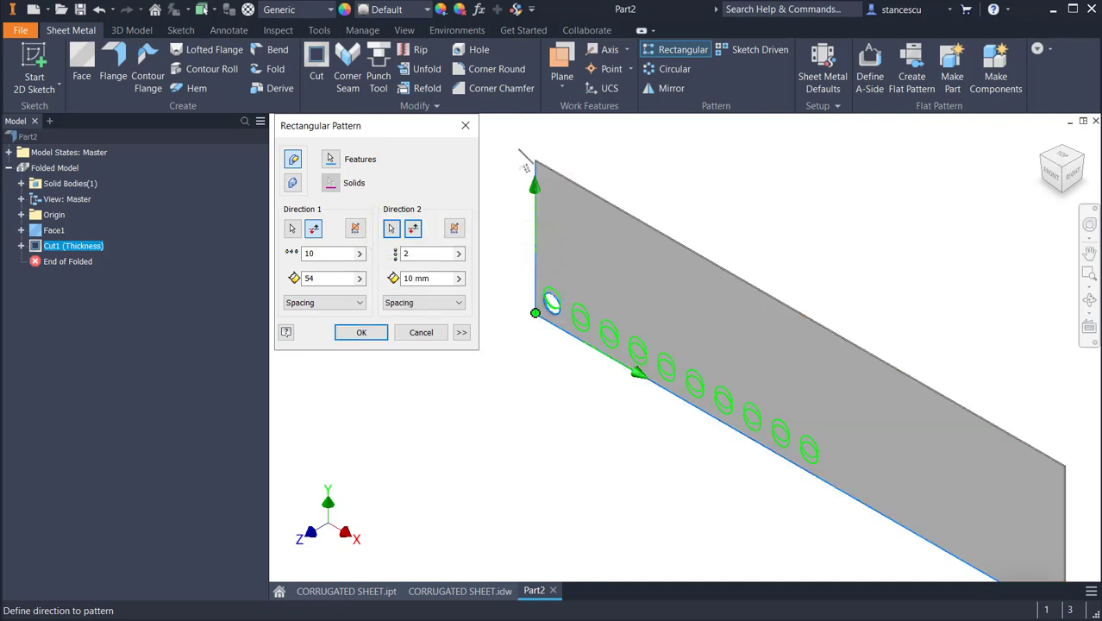
scroll(431, 380, down, 1)
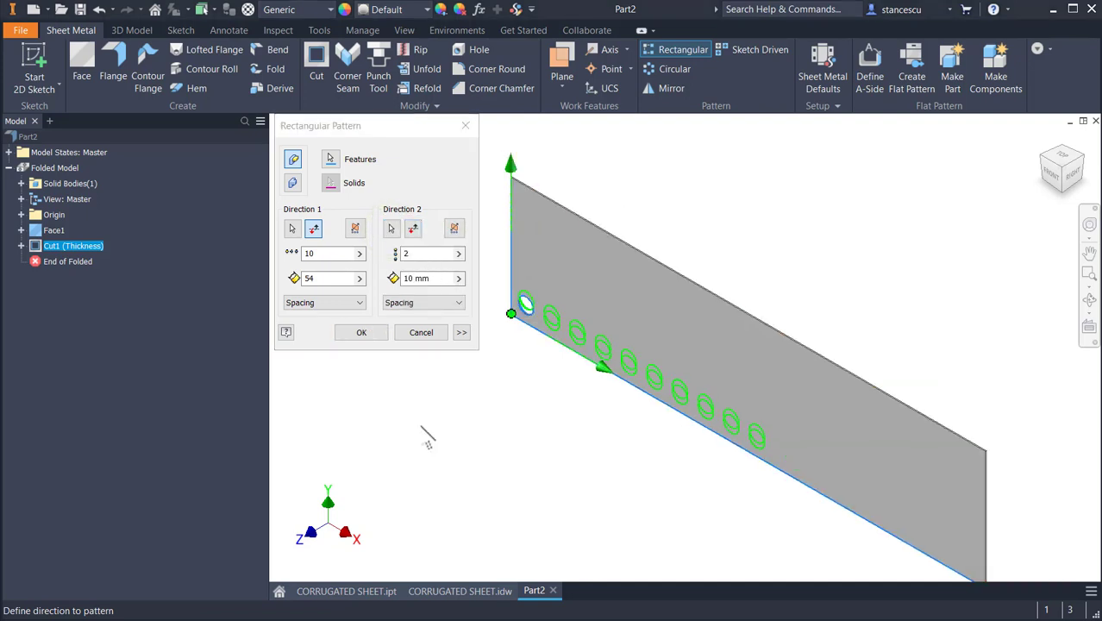
click(419, 255)
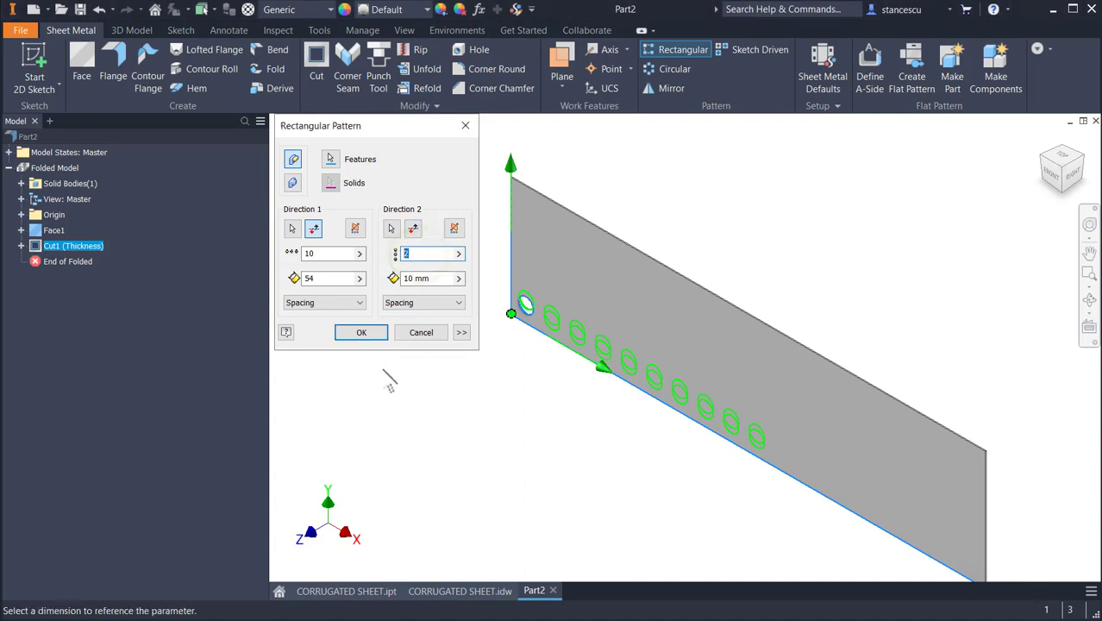
text(4)
click(444, 278)
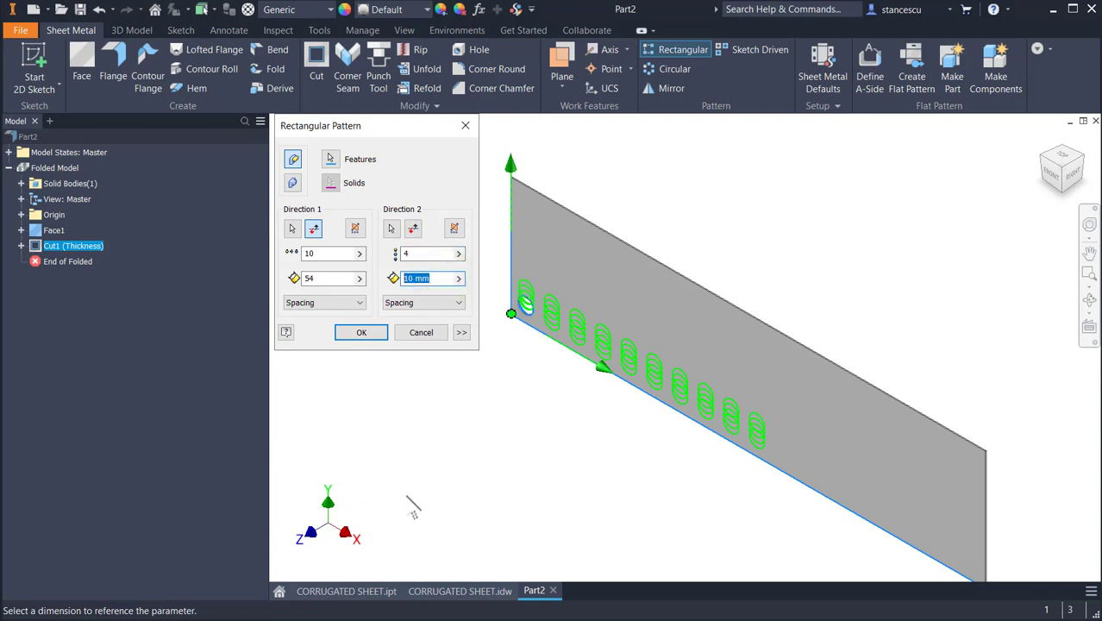
text(48)
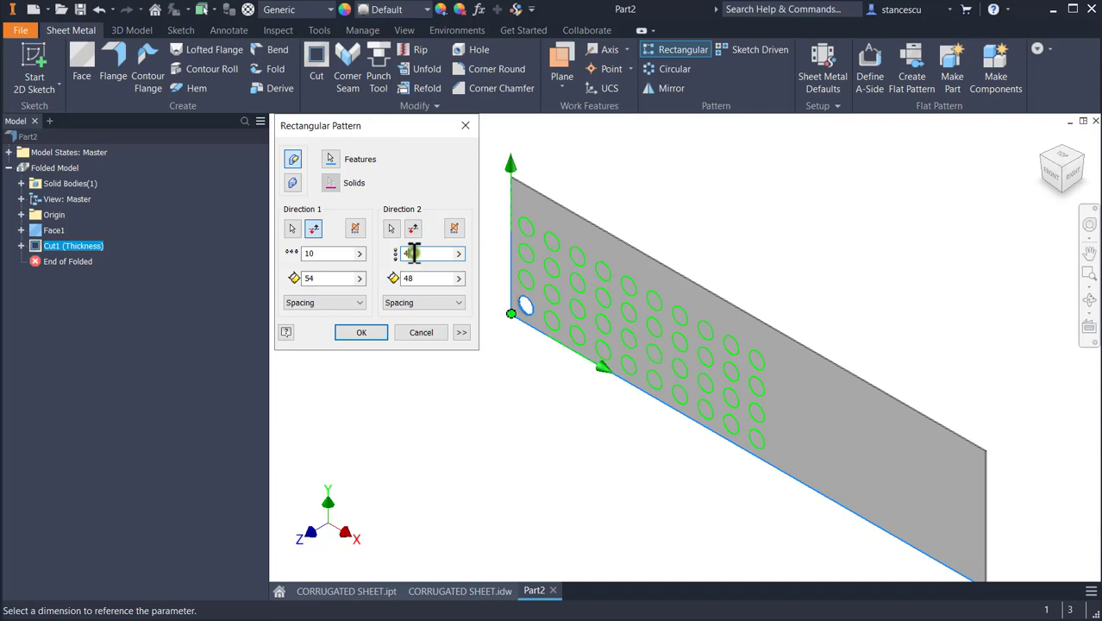
click(403, 253)
text(5)
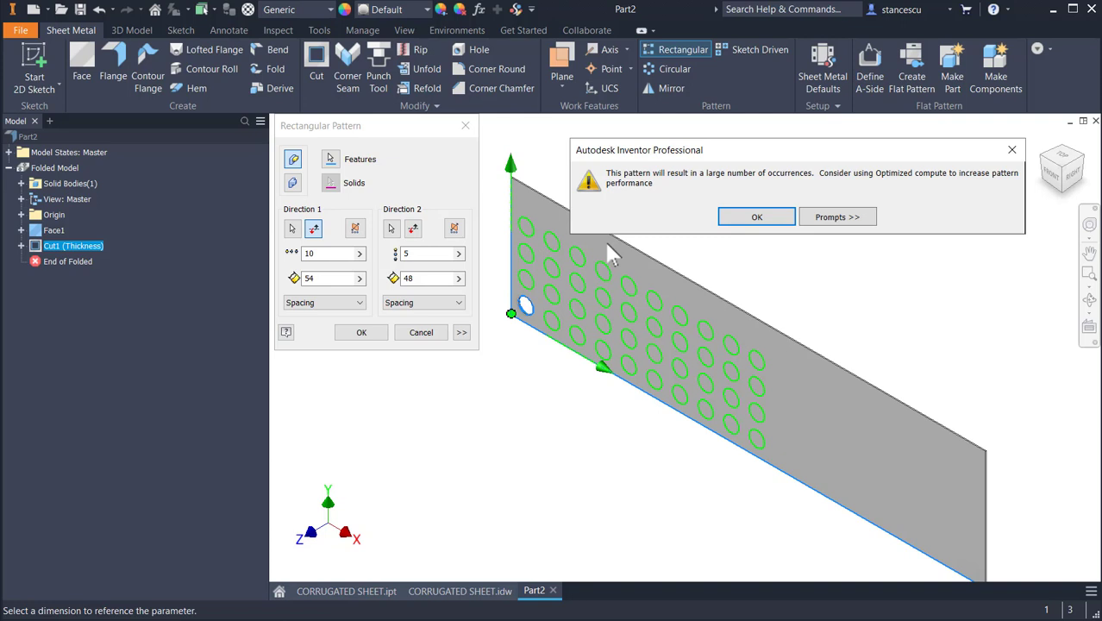
click(753, 218)
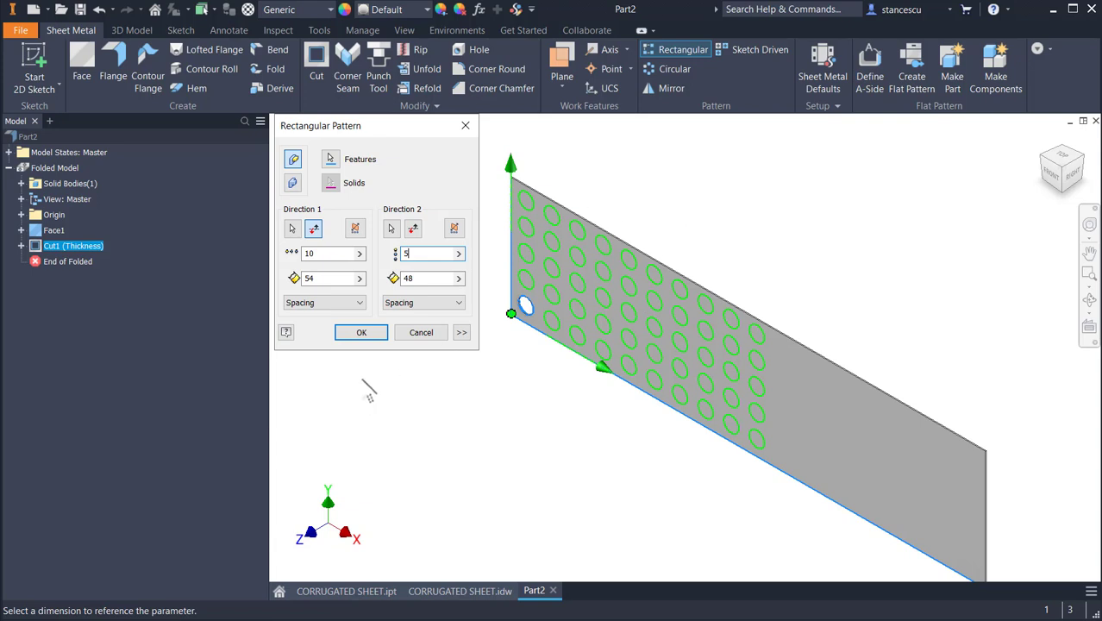
click(362, 335)
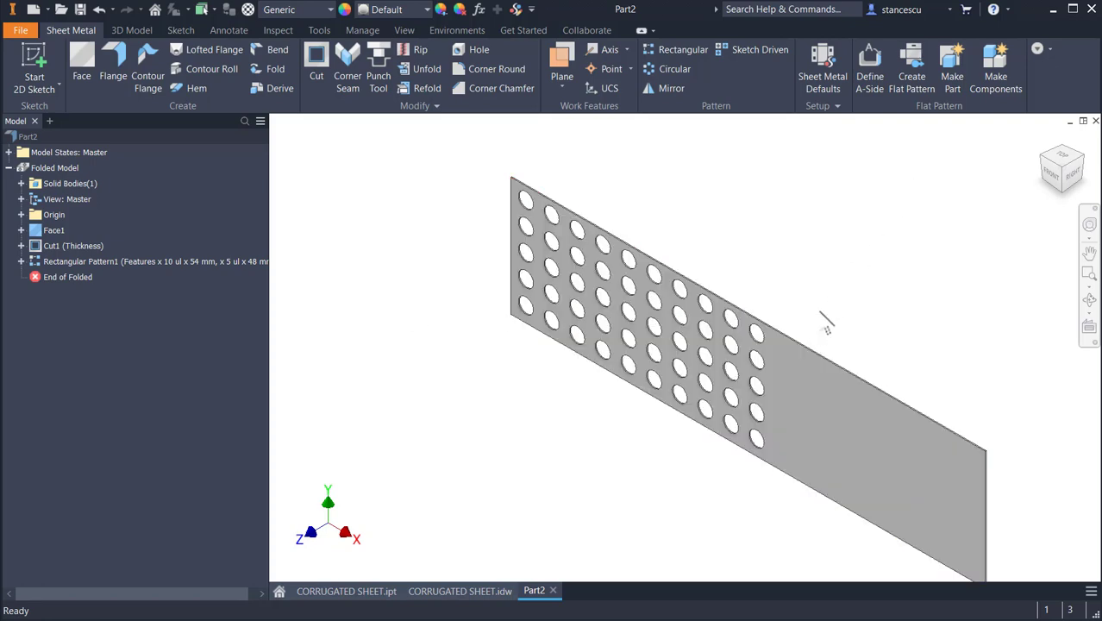
Step: View the plate from the front and start Sketch3 on its front face
click(1057, 171)
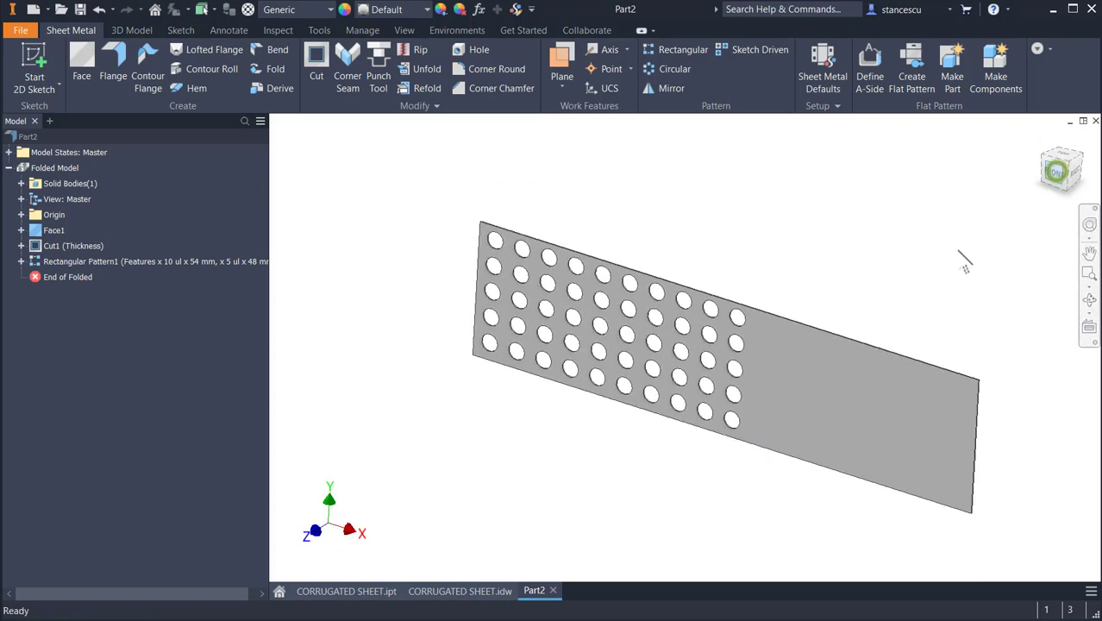
scroll(582, 300, up, 3)
middle_drag(580, 360, 733, 328)
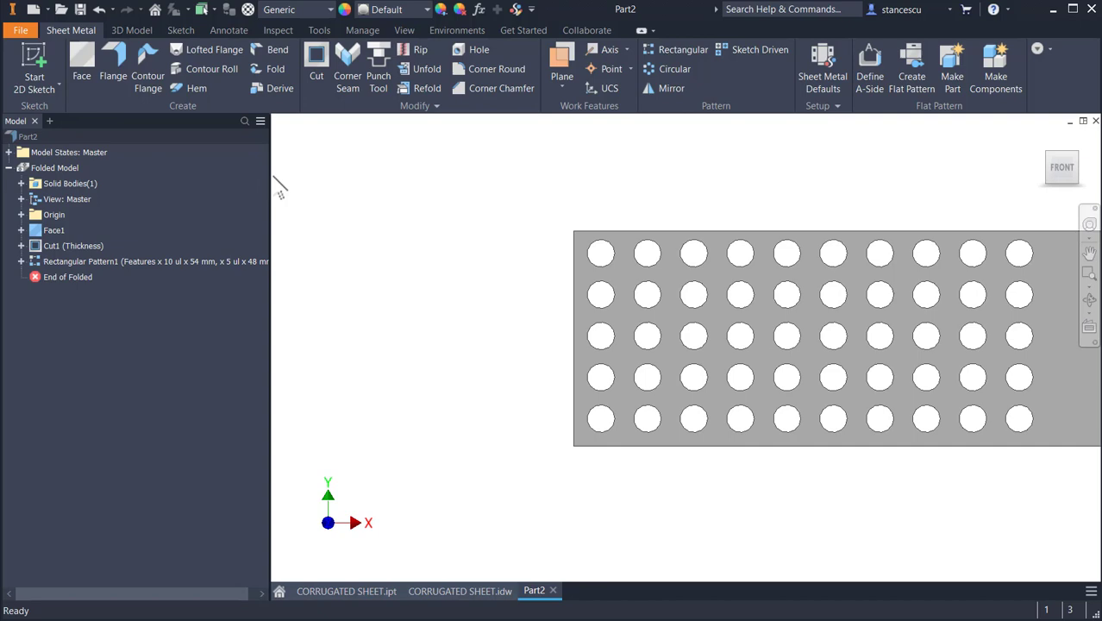
click(616, 413)
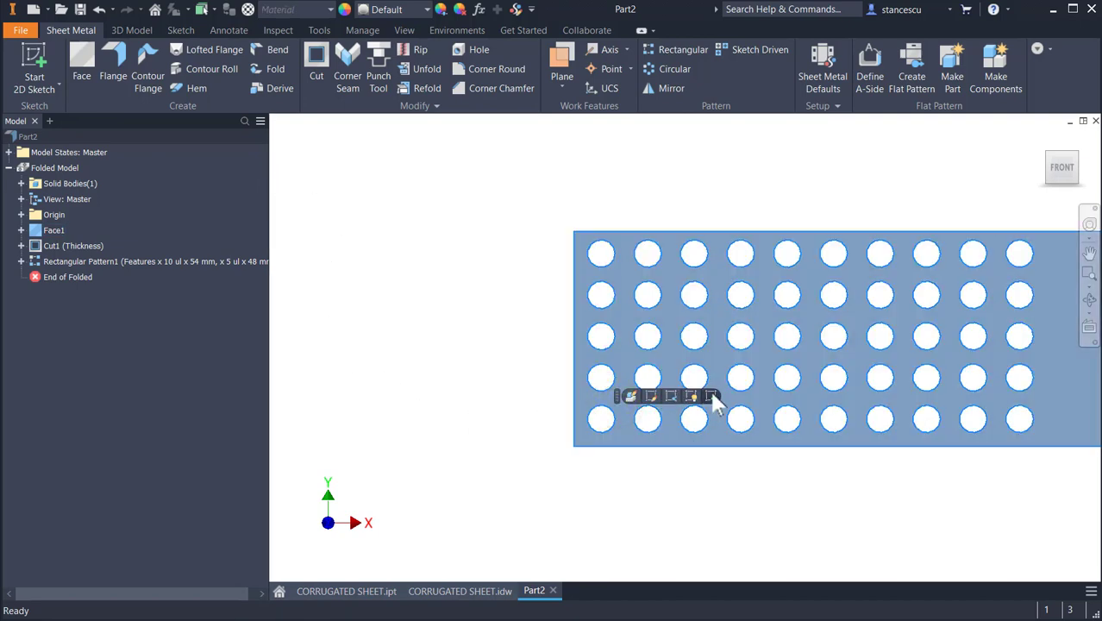
click(711, 396)
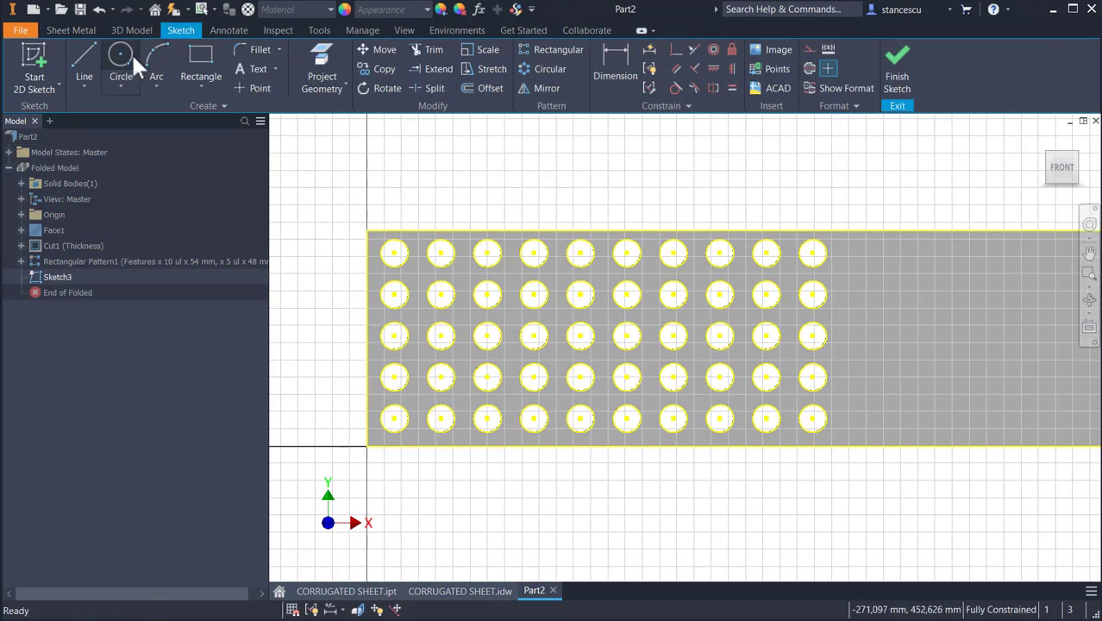
Step: Draw a 32 mm diameter circle near the bottom-left holes
click(128, 53)
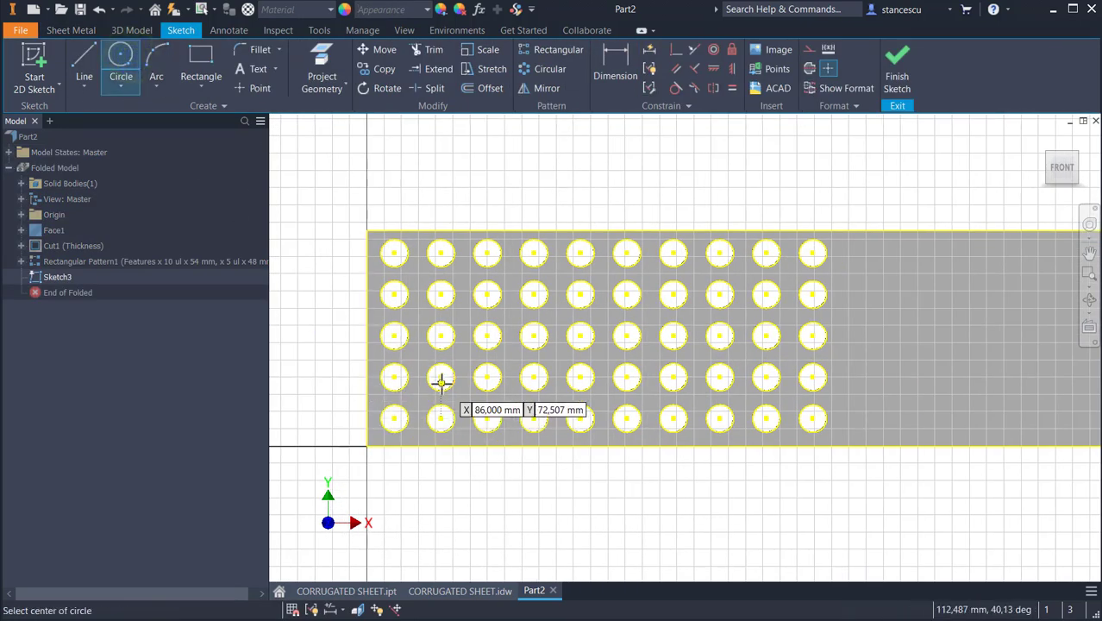
scroll(431, 390, up, 3)
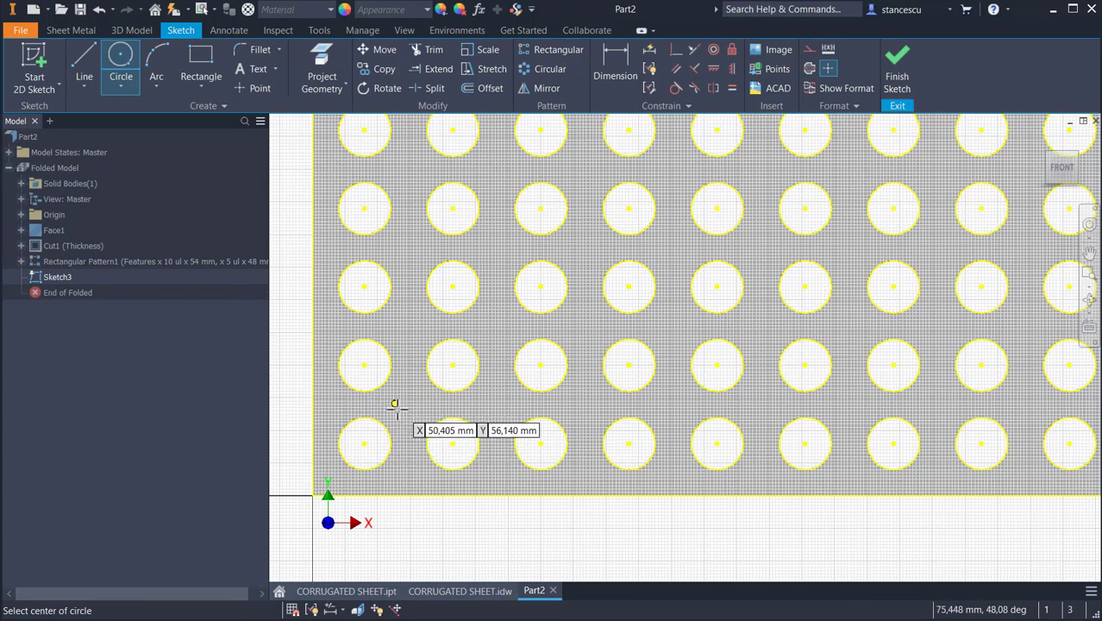
click(404, 412)
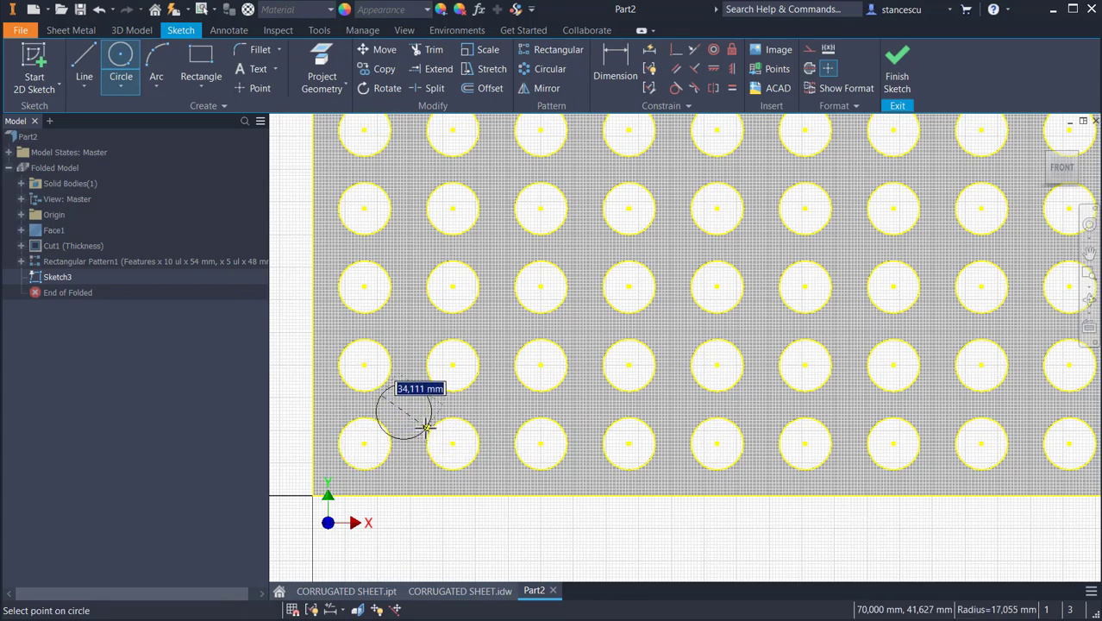
text(32)
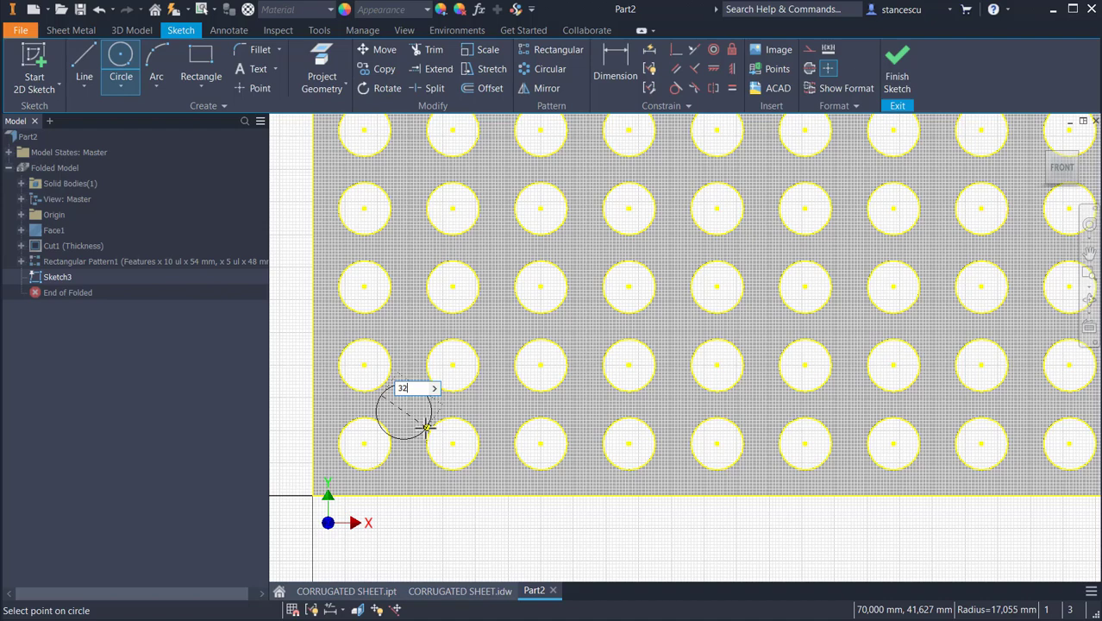
key(Return)
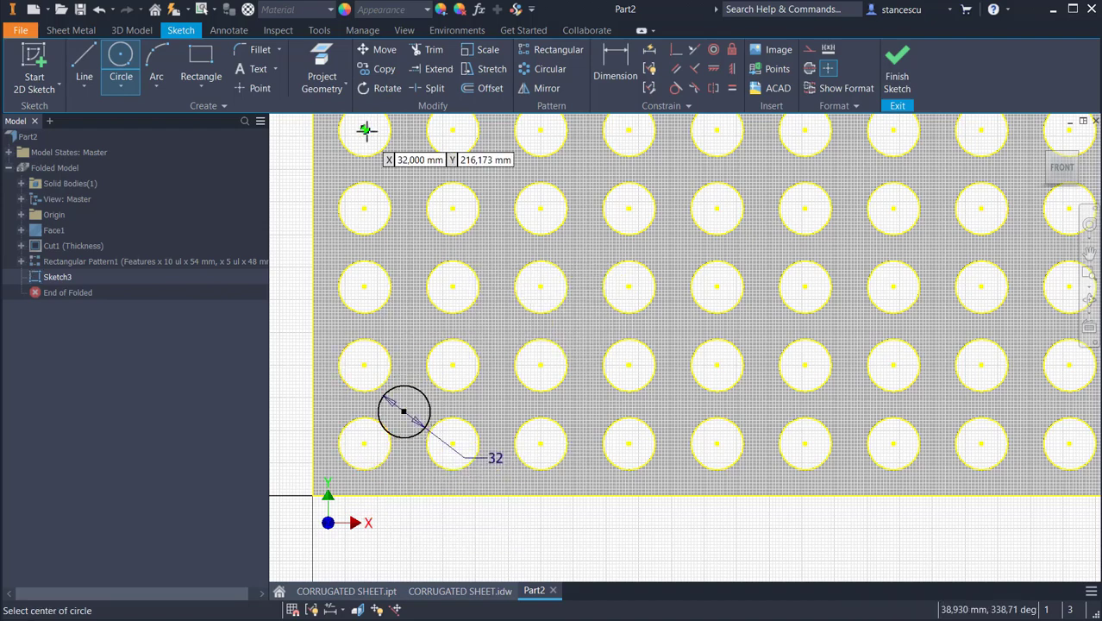
Step: Dimension the circle 56 mm above the sheet's bottom edge
click(612, 57)
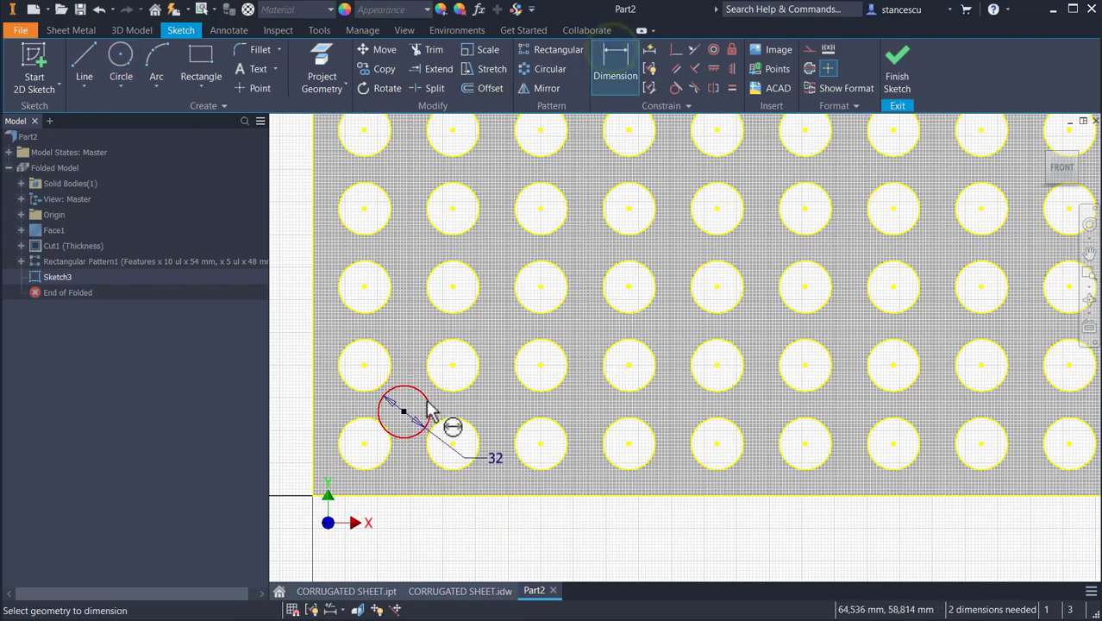
click(425, 407)
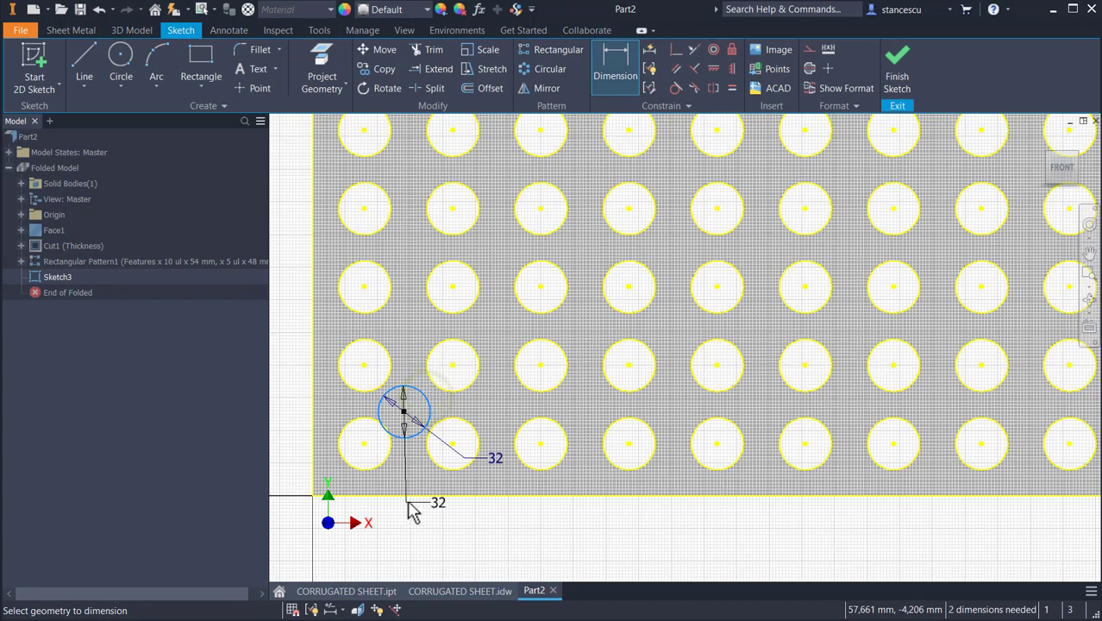
click(411, 506)
mouse_move(408, 494)
middle_down()
mouse_move(418, 406)
mouse_move(477, 396)
middle_up()
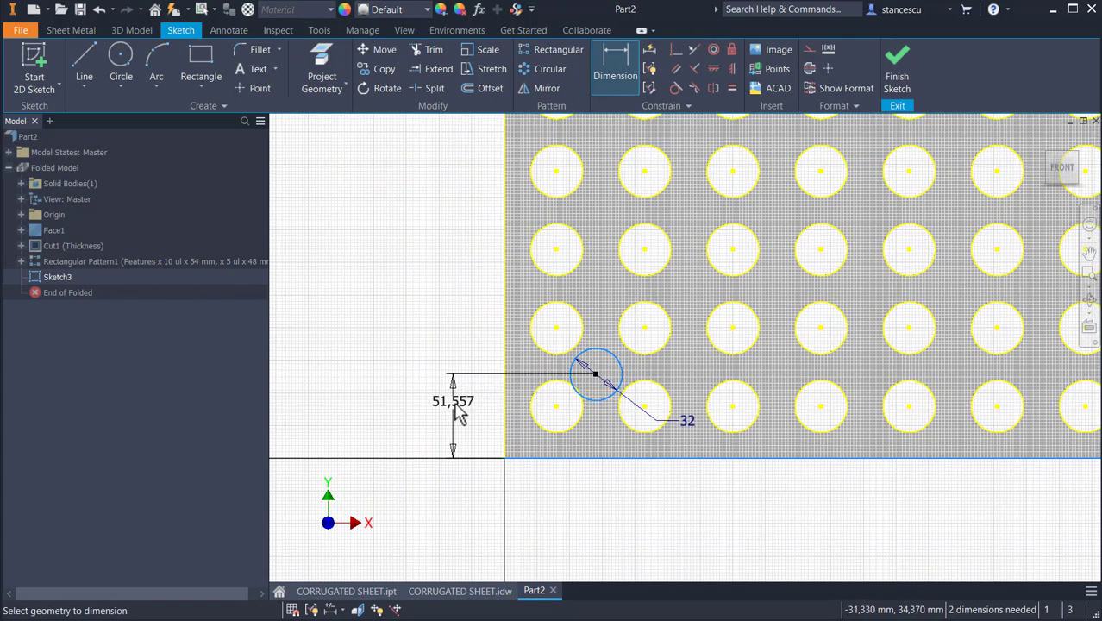
click(454, 411)
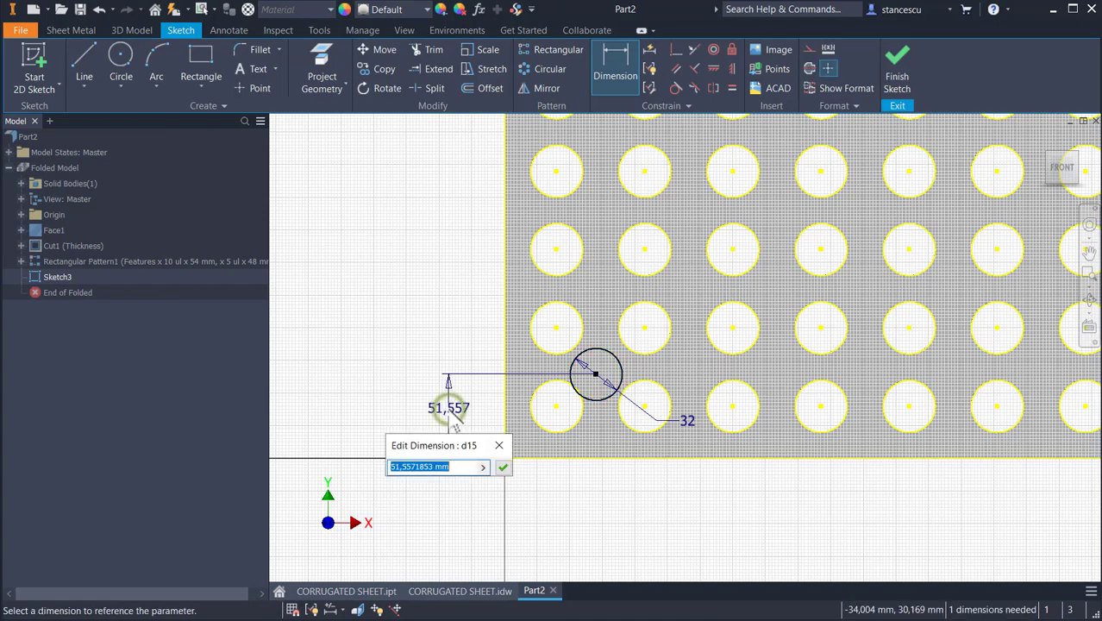
text(56)
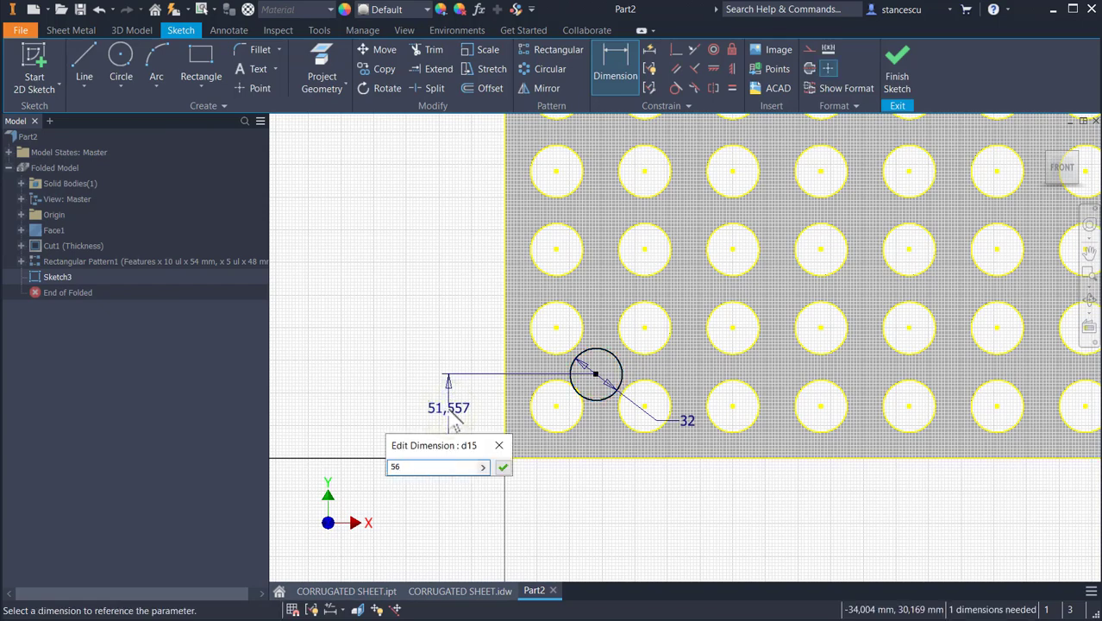
key(Return)
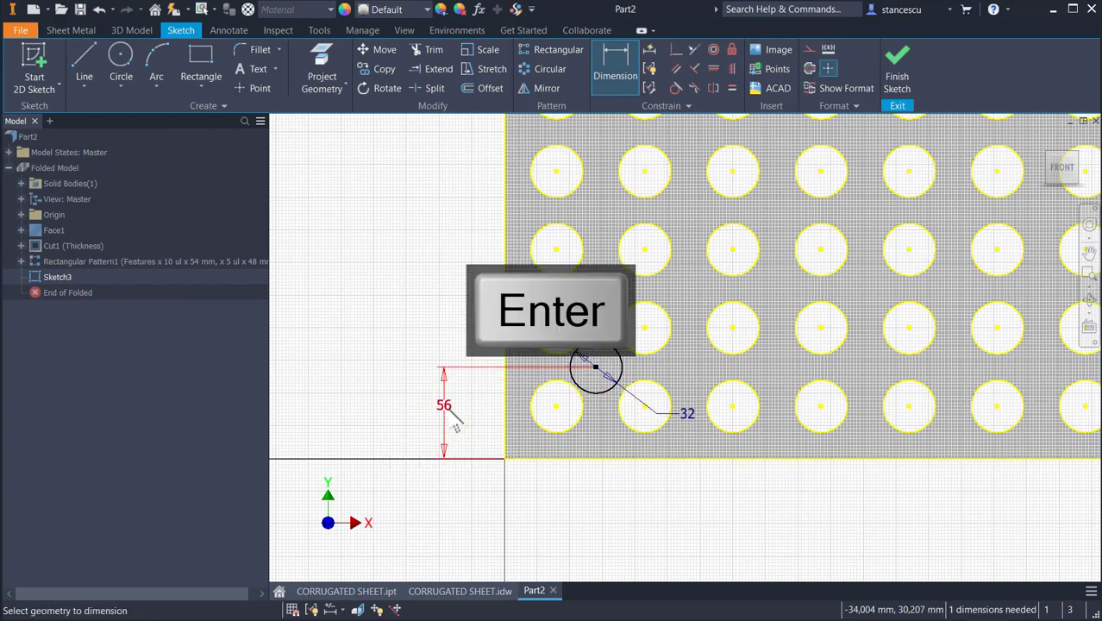
Step: Dimension the circle 59 mm from the left edge and finish the sketch
click(606, 392)
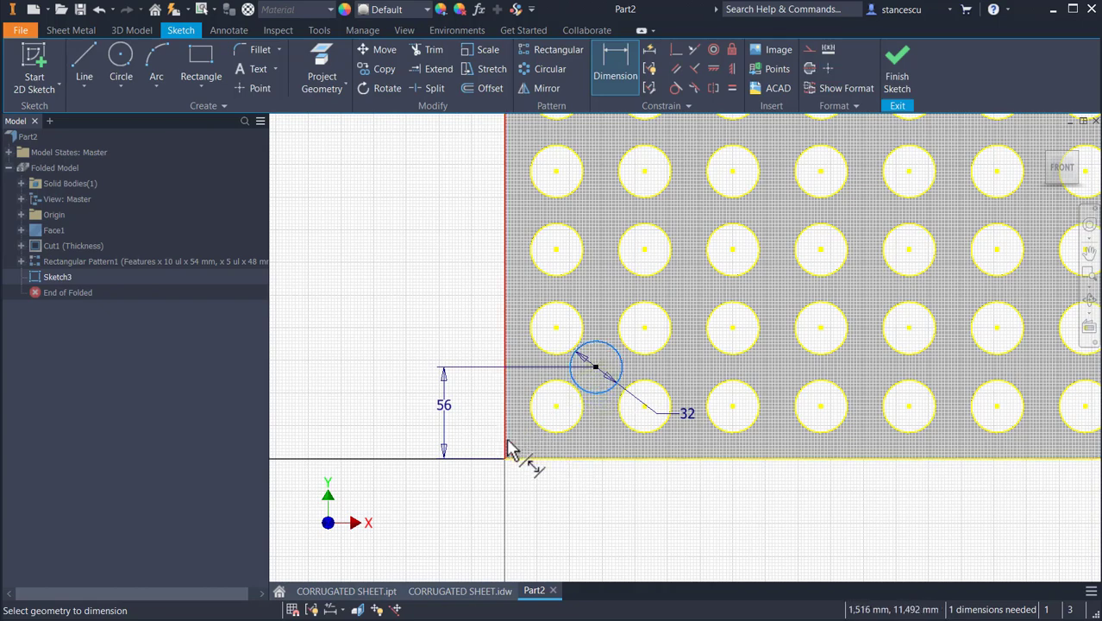
click(506, 441)
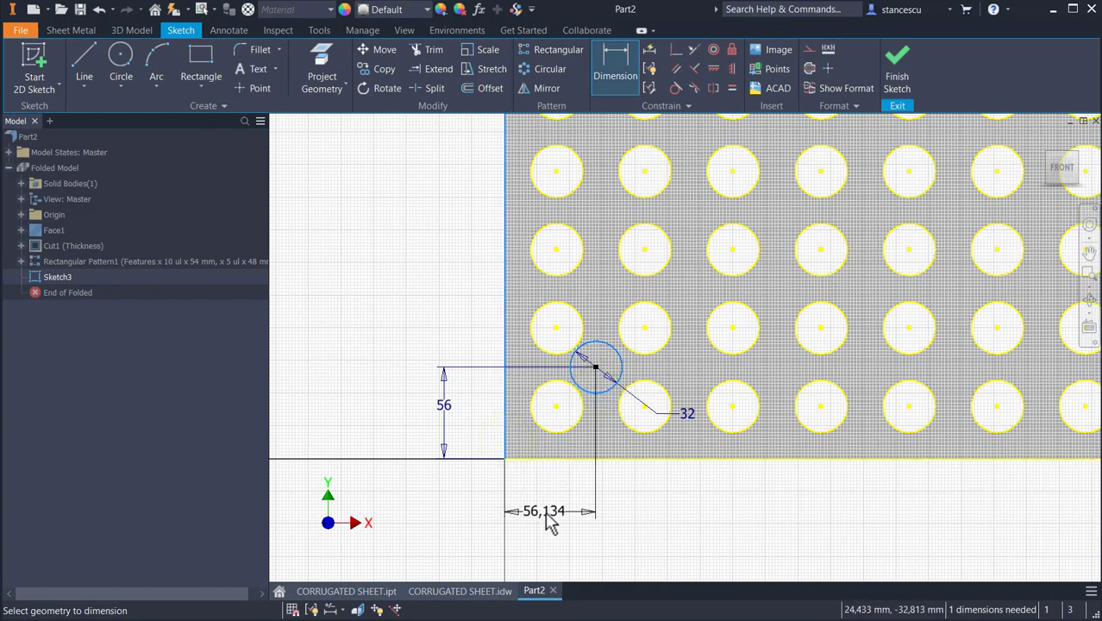
click(551, 528)
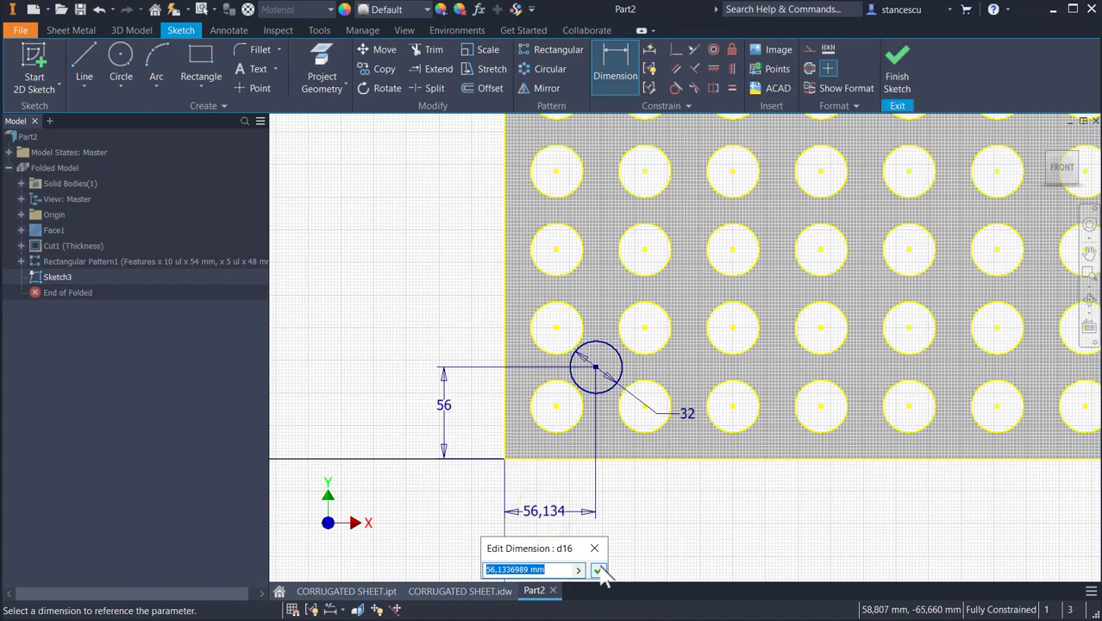
text(59)
key(Return)
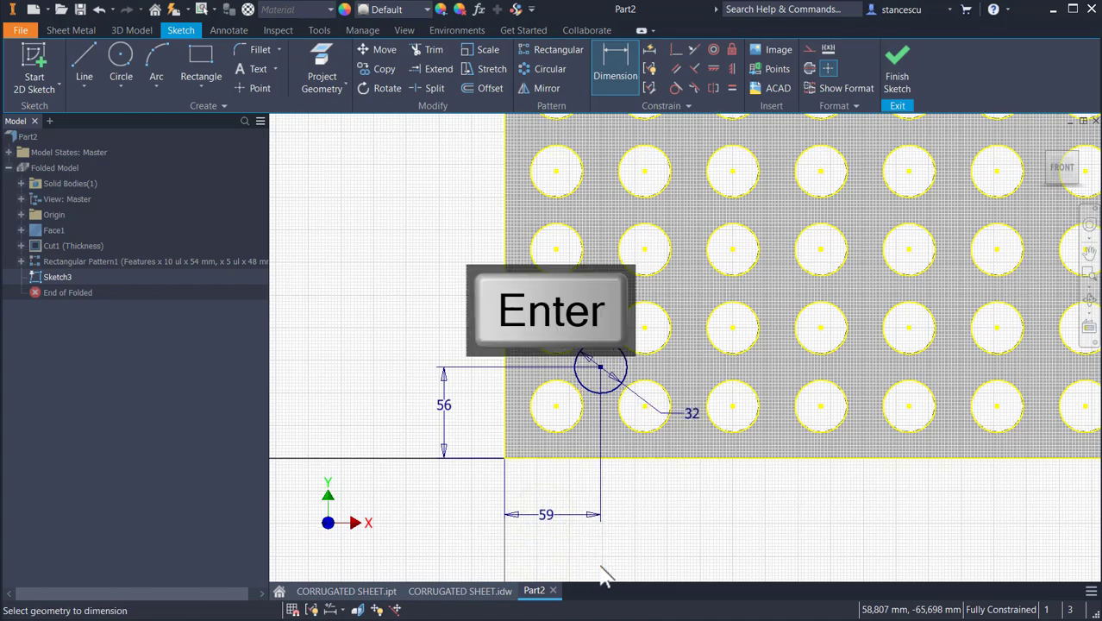
scroll(769, 379, down, 3)
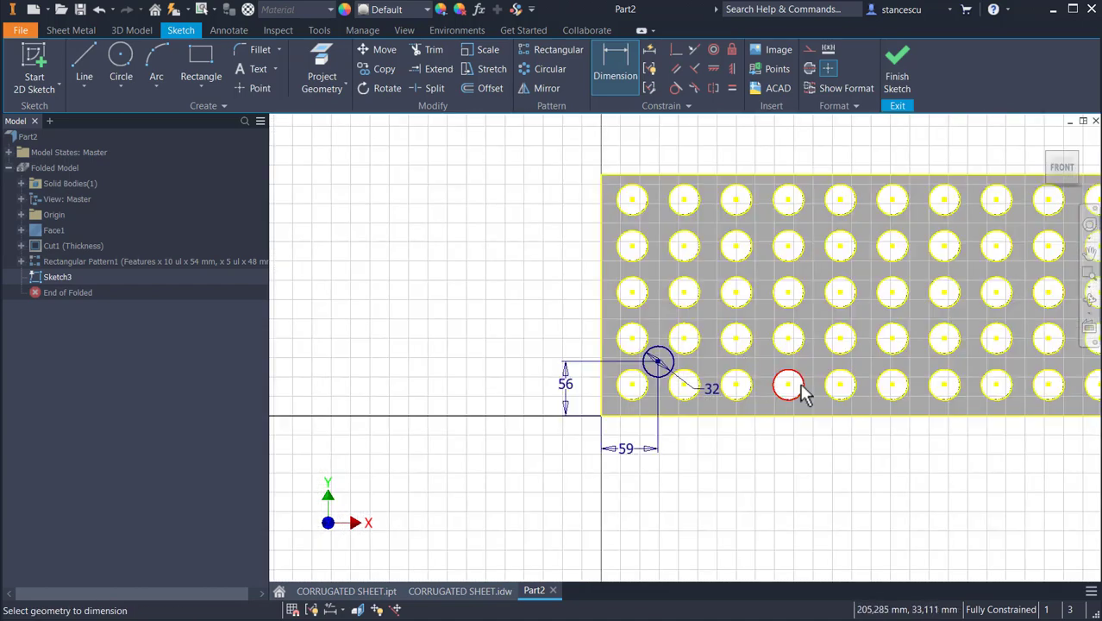
middle_drag(799, 386, 579, 417)
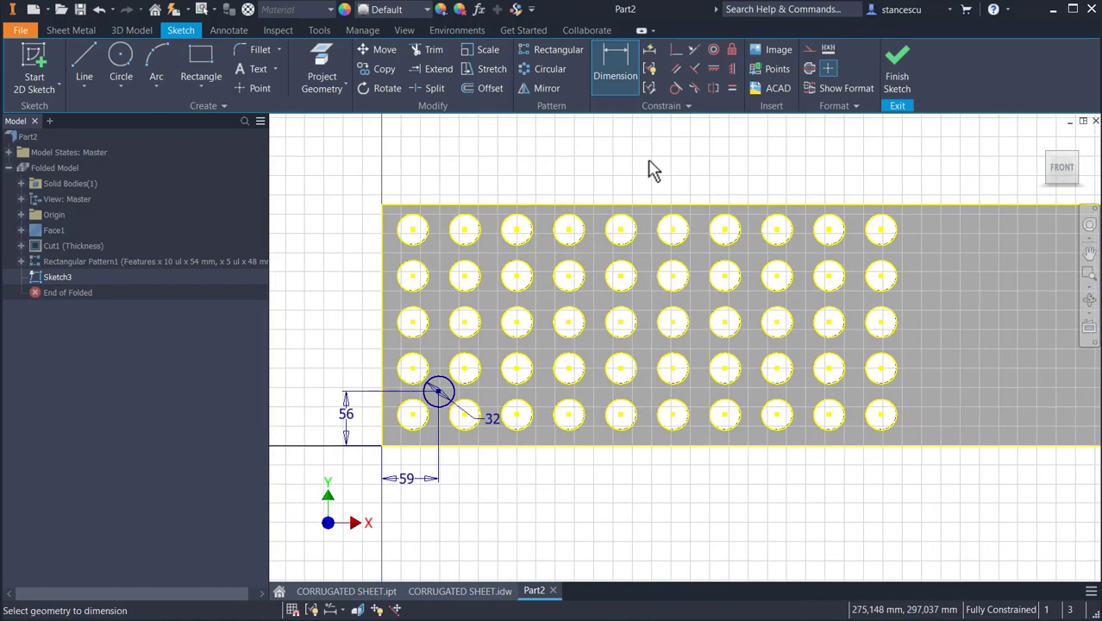
click(896, 62)
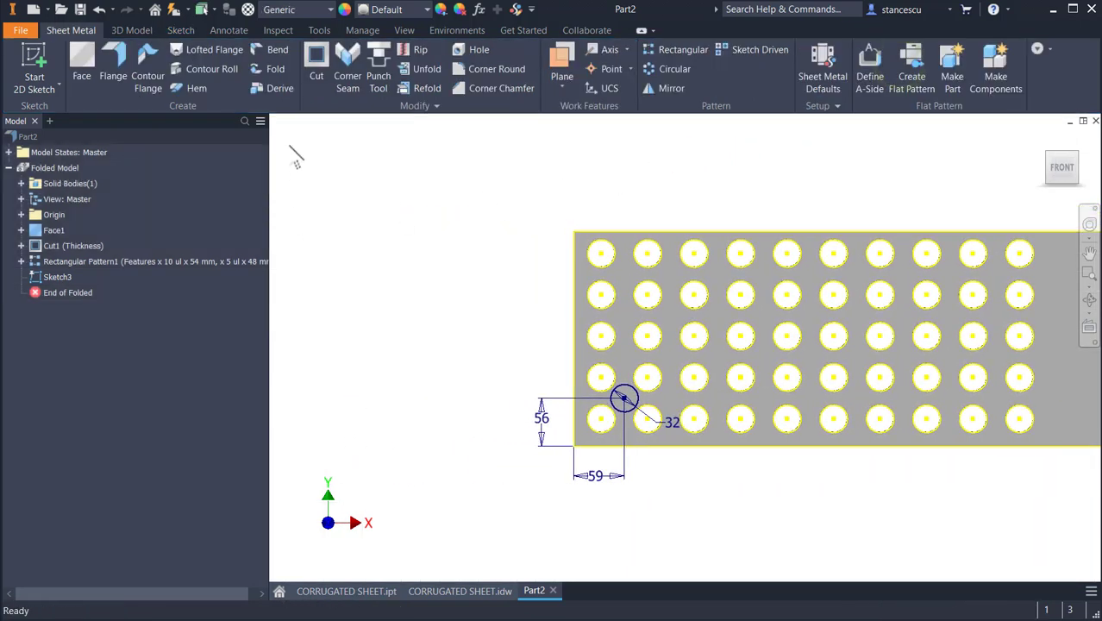
Step: Cut the 32 mm circle through the sheet as a new hole
click(312, 64)
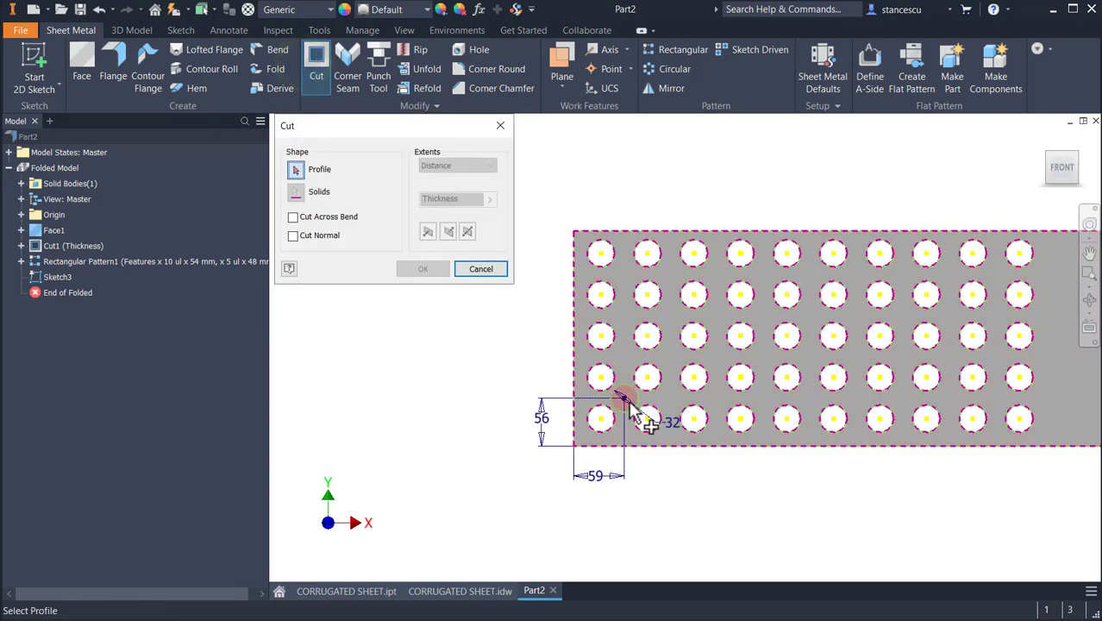
click(623, 398)
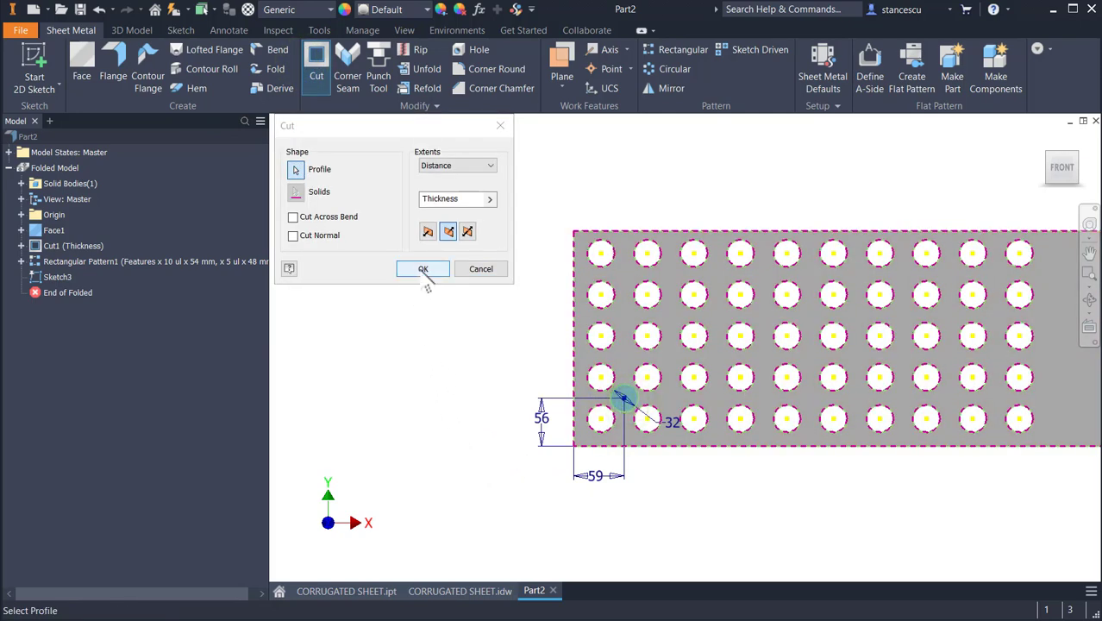
click(424, 270)
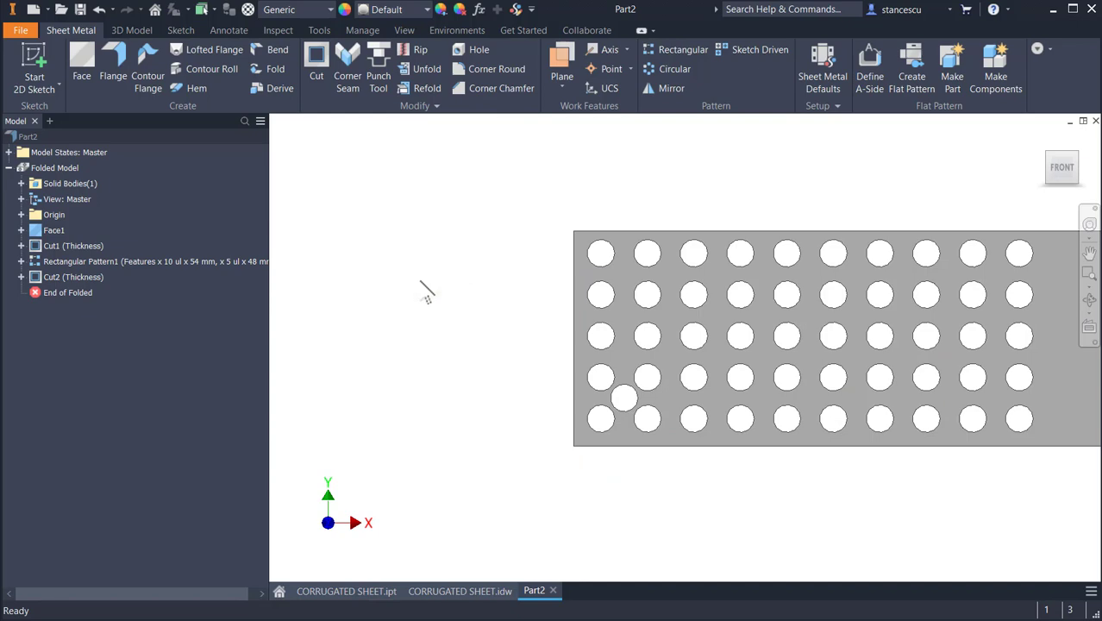
Step: Return to the Home view and start a Rectangular Pattern
key(F6)
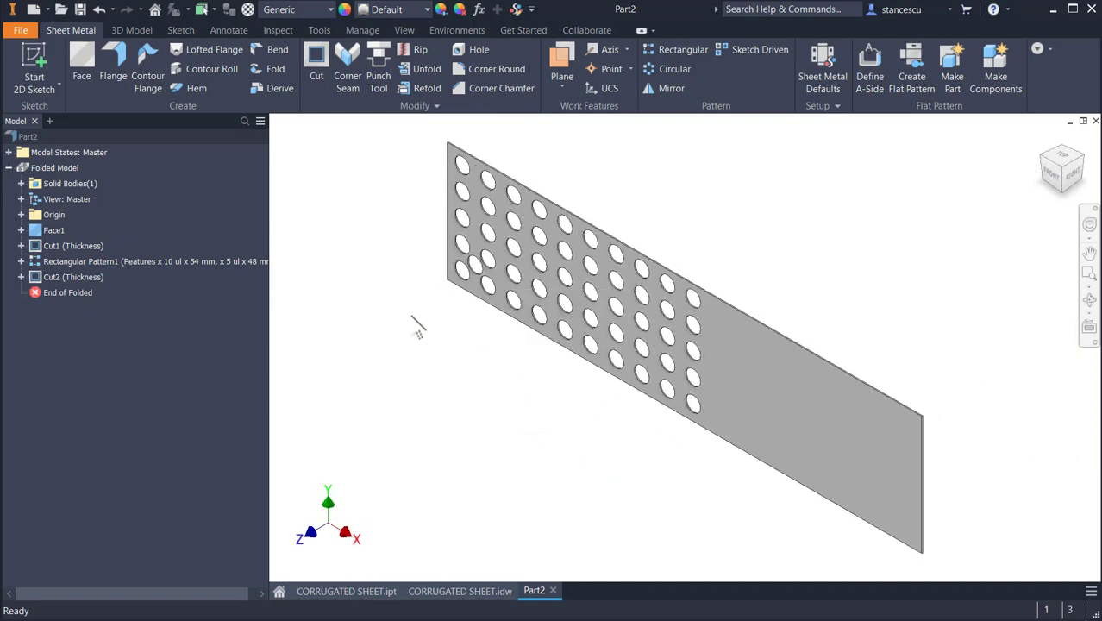
middle_drag(493, 420, 592, 432)
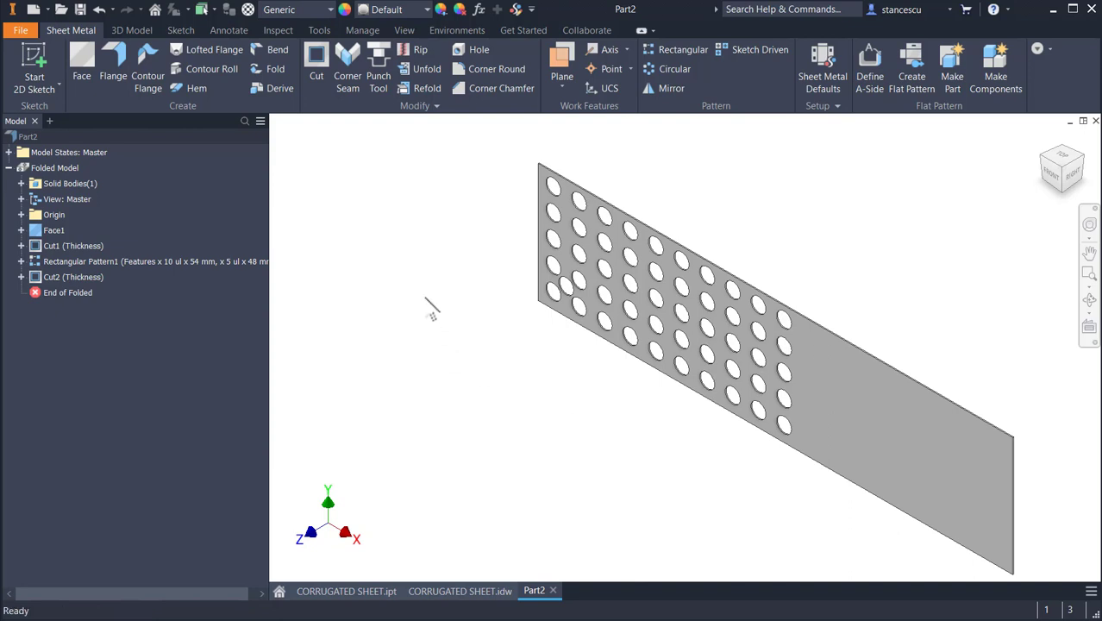
click(669, 50)
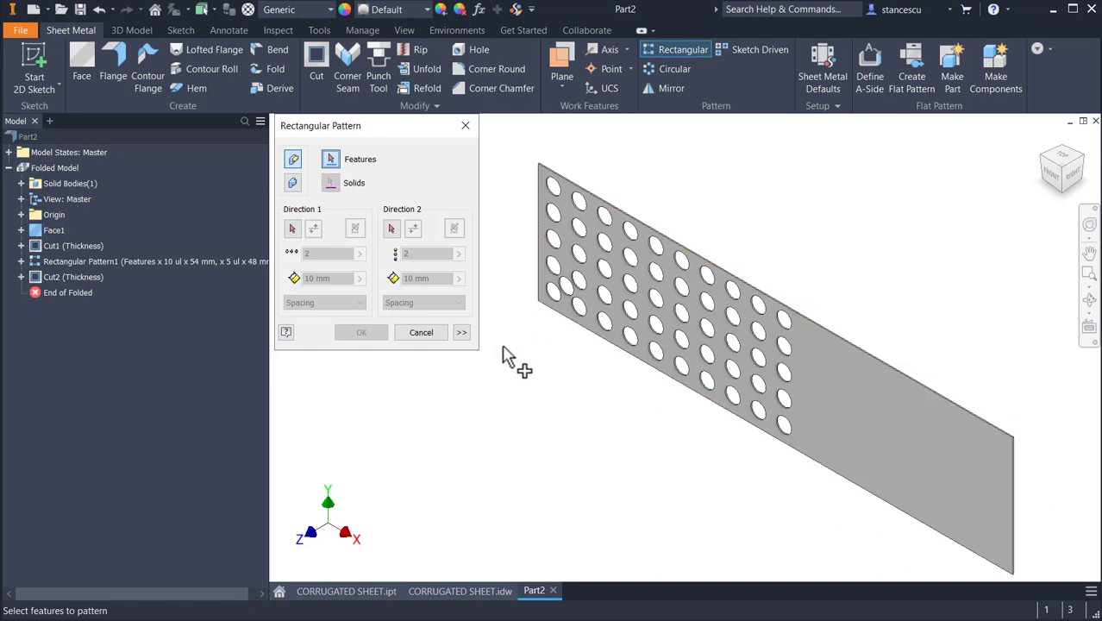
Step: Pattern the new hole along the reversed long edge in 9 copies at 54 mm spacing
click(566, 288)
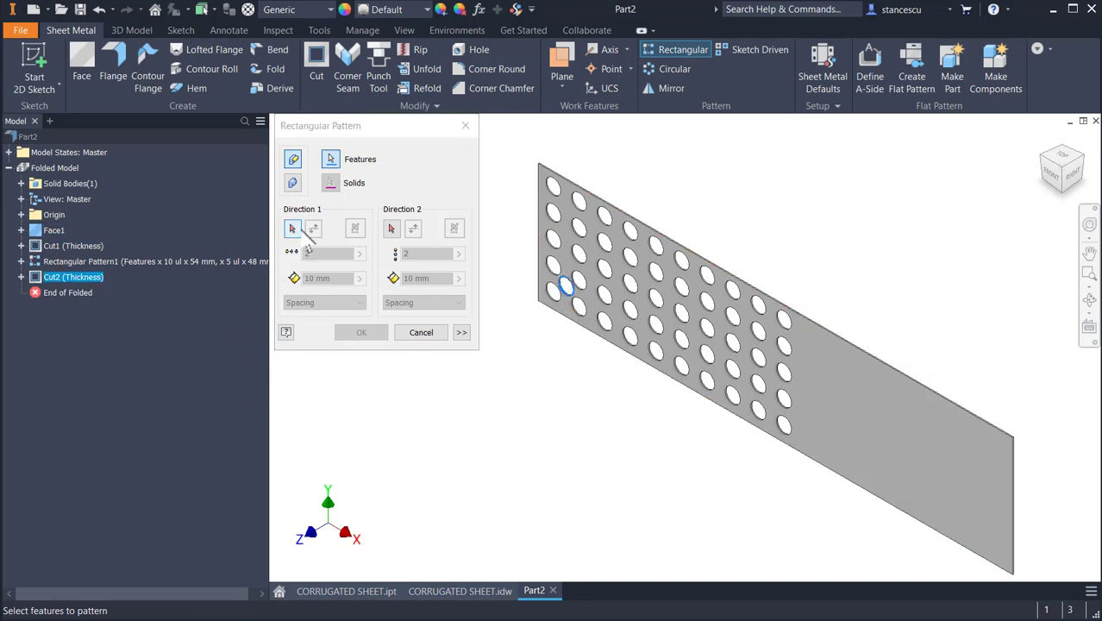
click(291, 228)
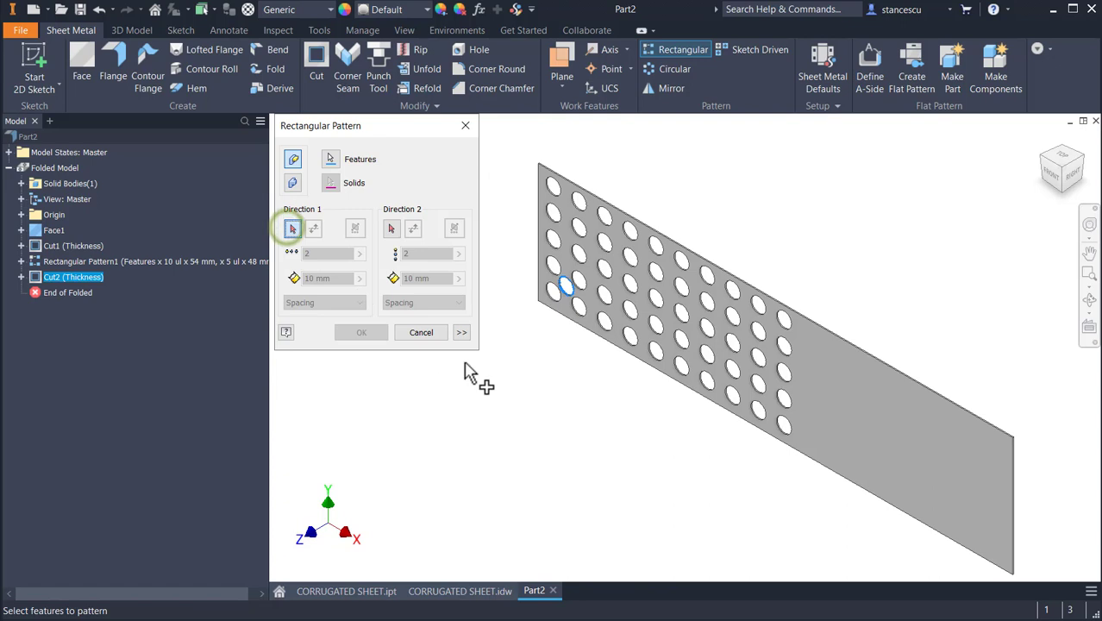
click(594, 332)
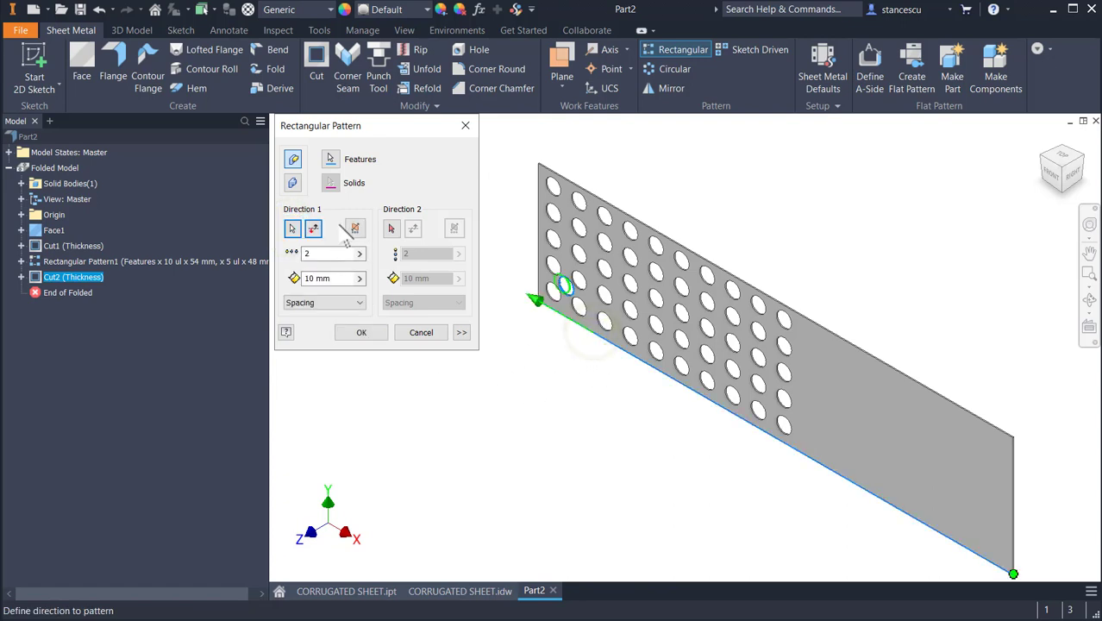
click(314, 229)
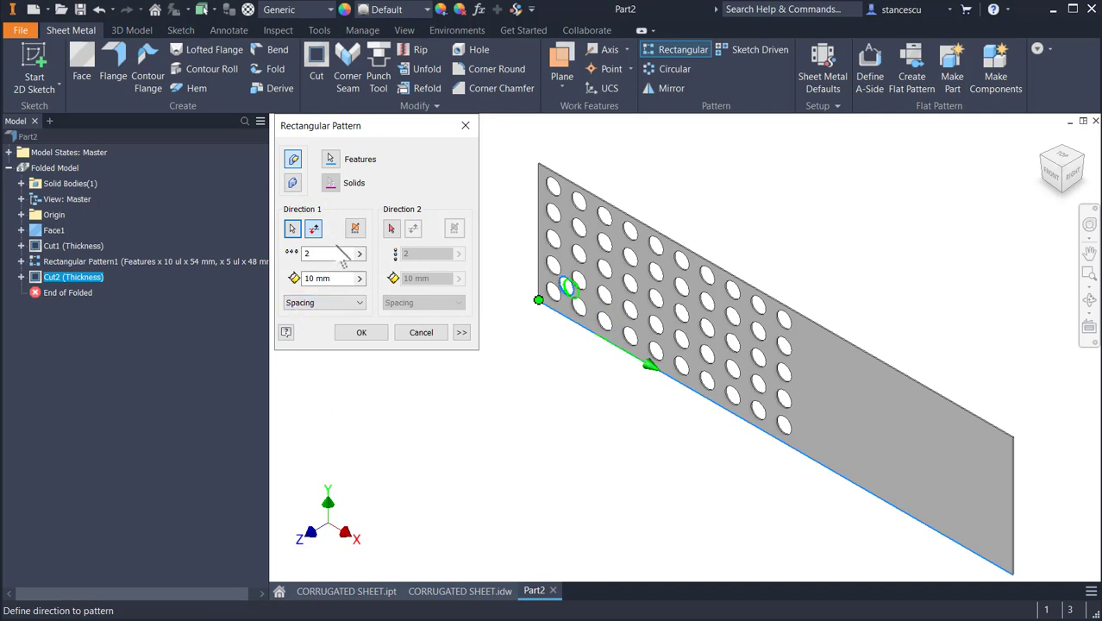
click(335, 250)
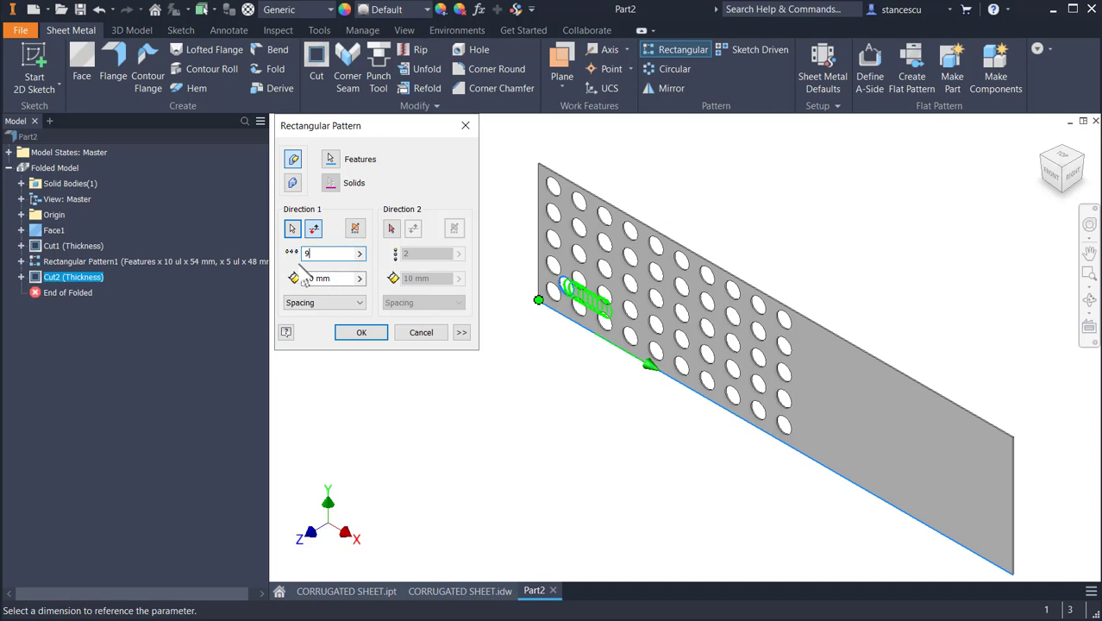
click(349, 282)
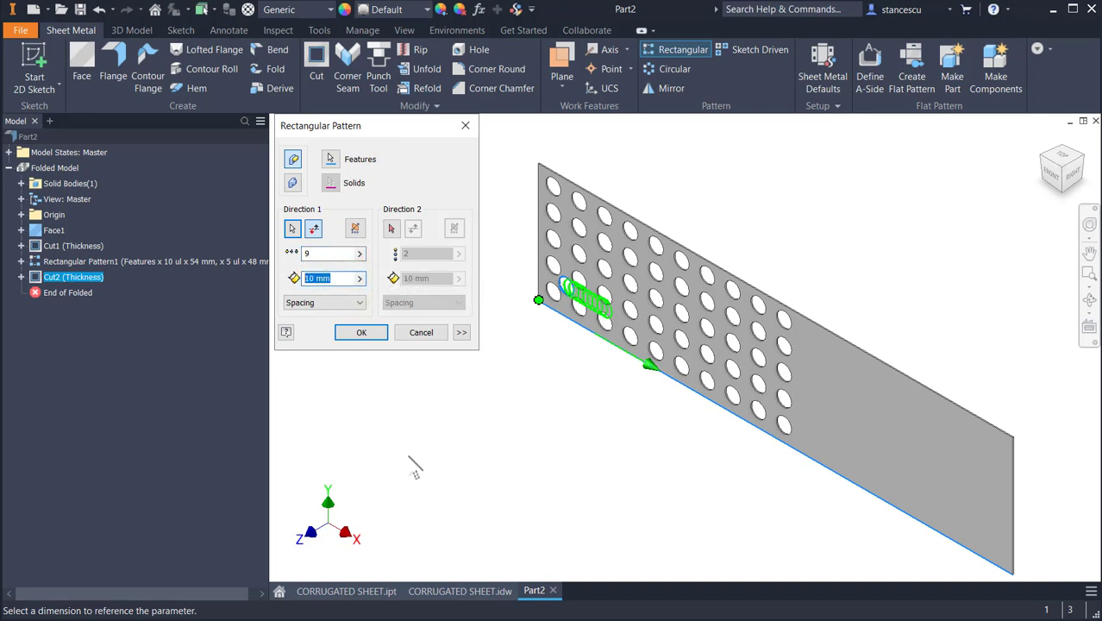
text(54)
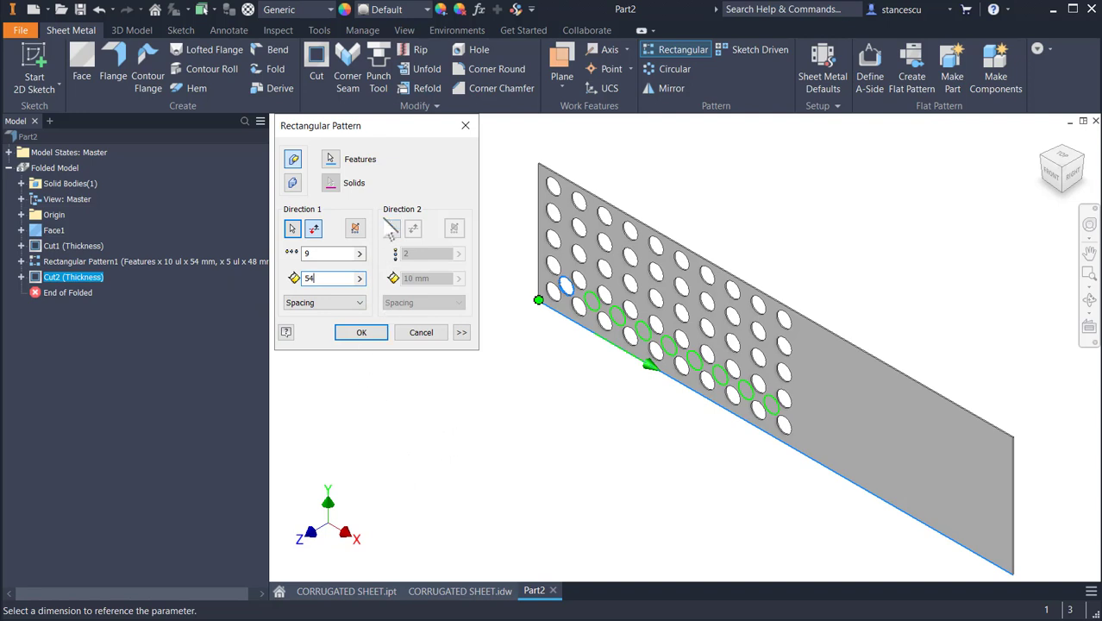
Step: Add 4 rows at 48 mm along the left edge and create the pattern
click(392, 229)
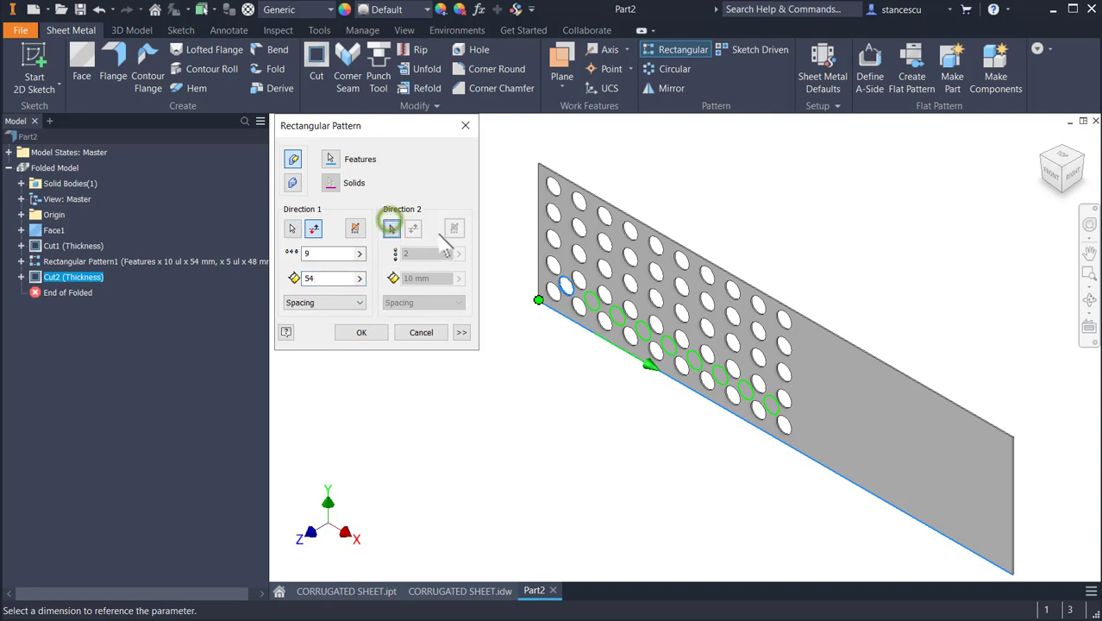
click(538, 224)
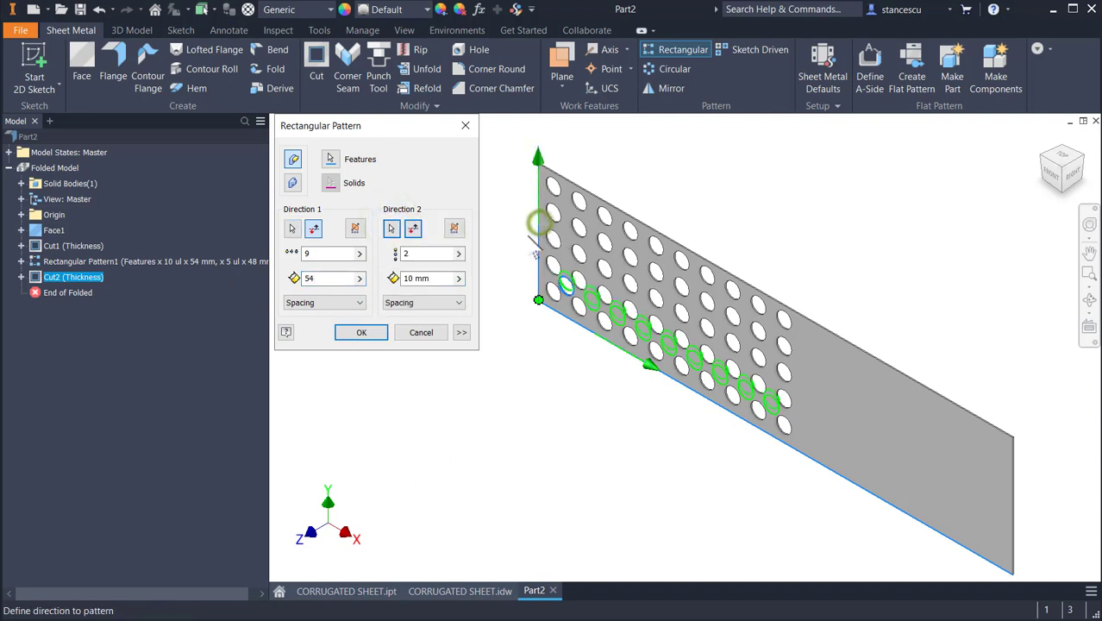
double_click(423, 253)
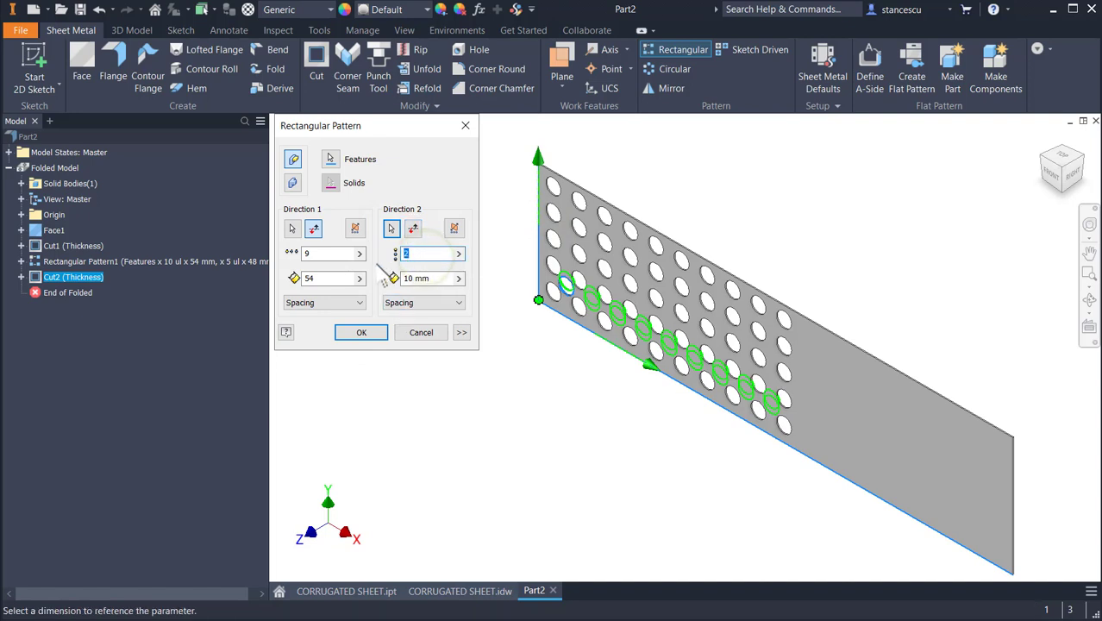
text(4)
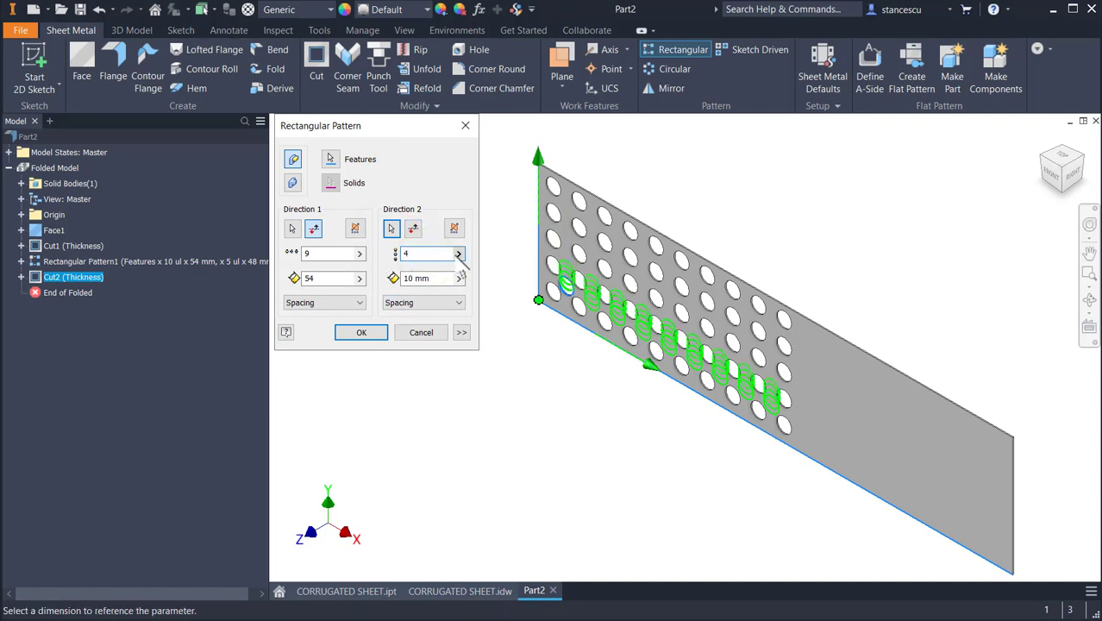
double_click(428, 278)
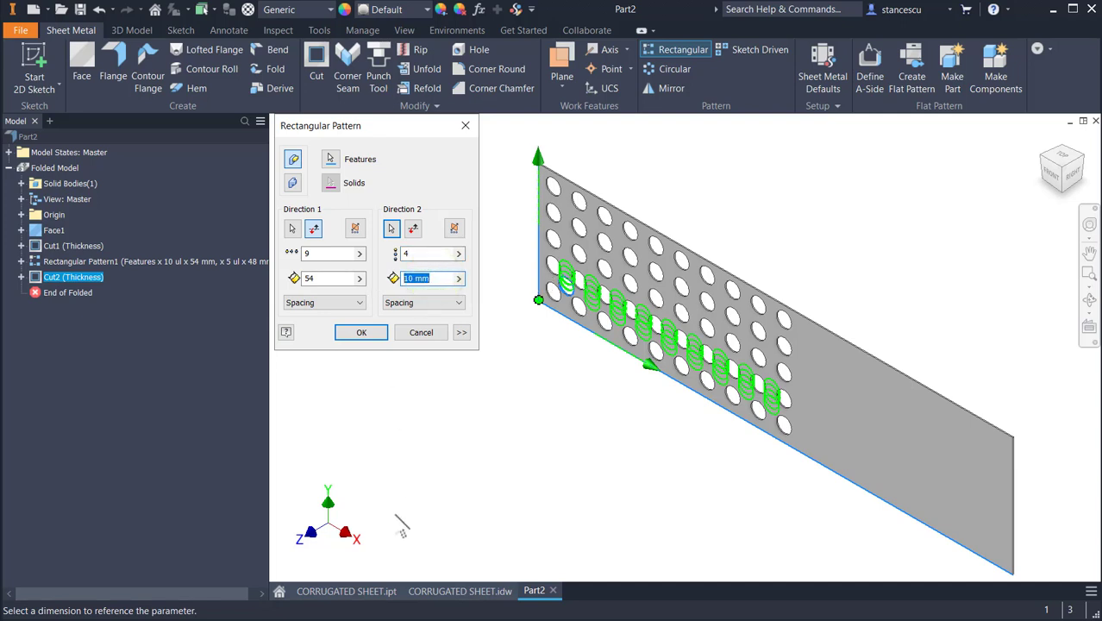
text(48)
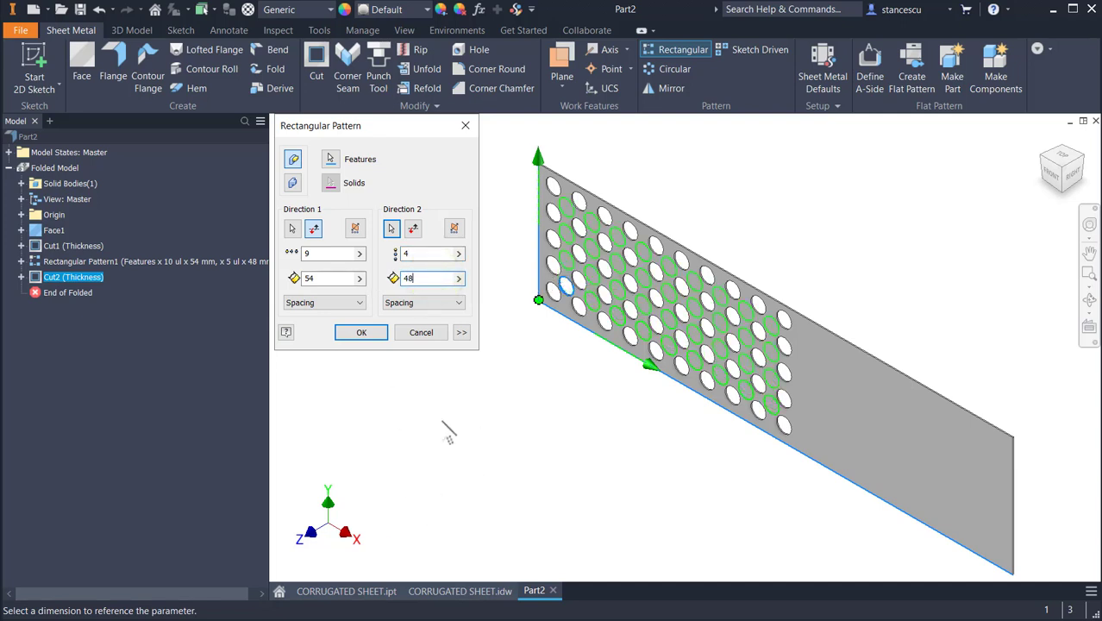
click(360, 334)
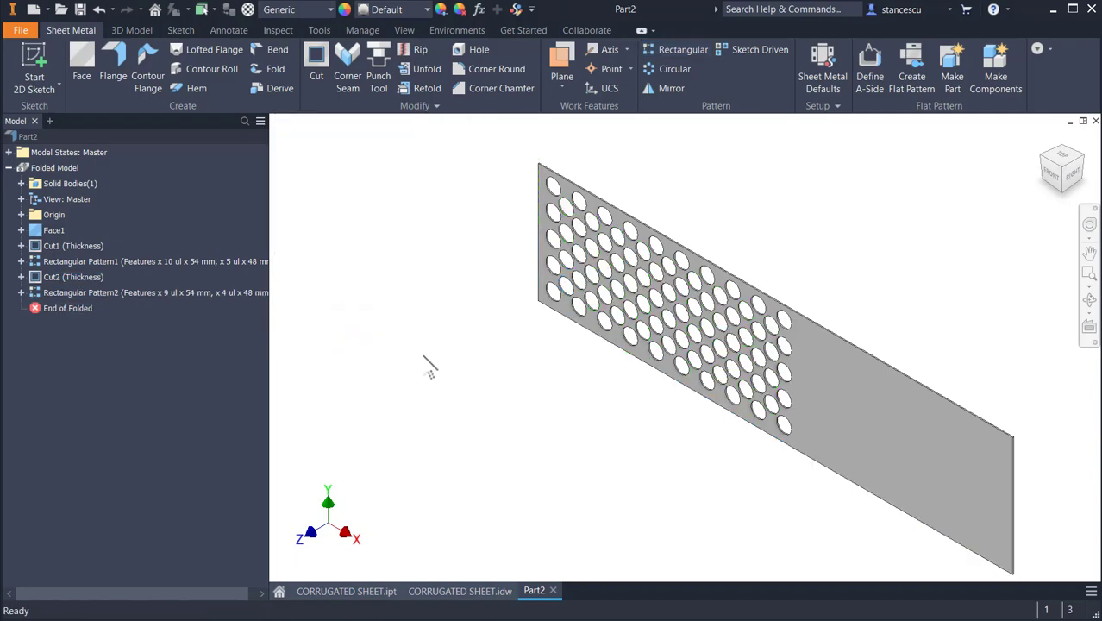
shift+middle_drag(429, 367, 757, 185)
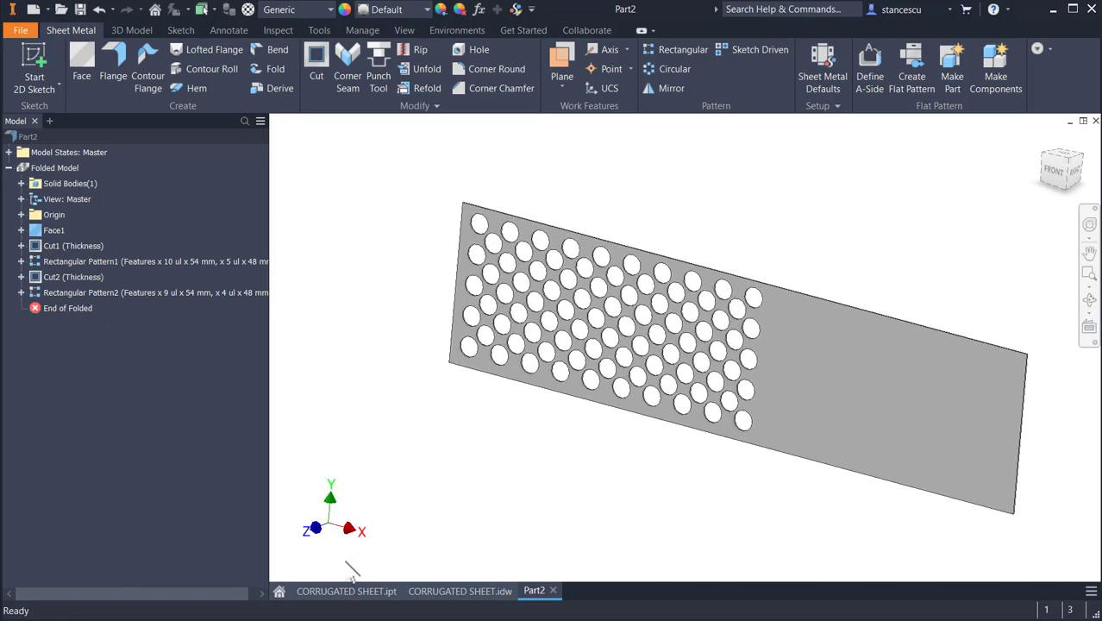
click(427, 594)
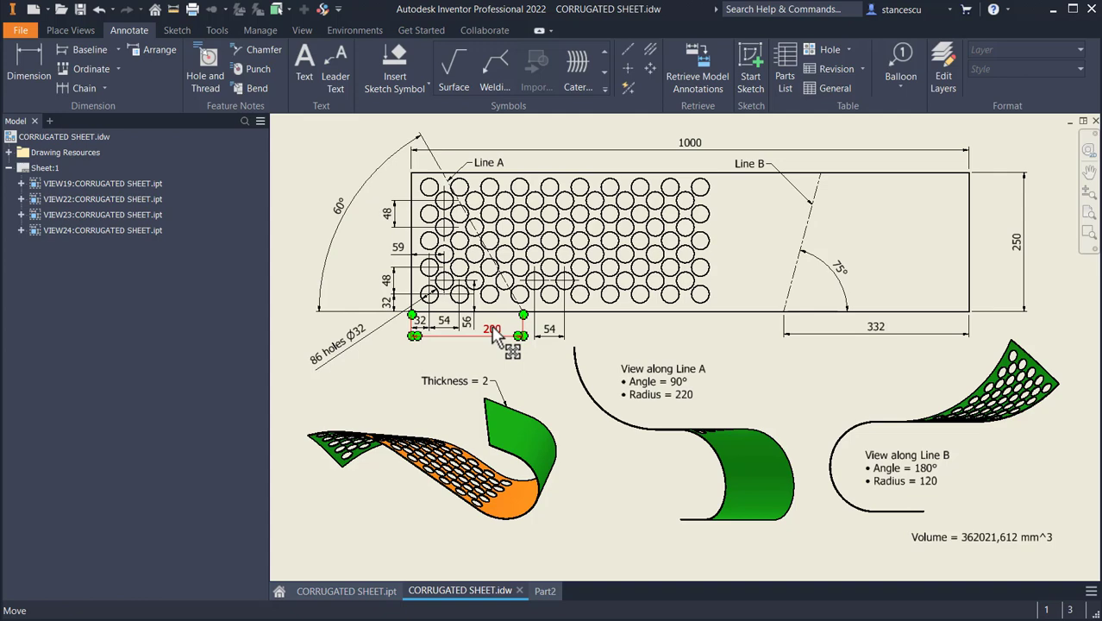
click(545, 591)
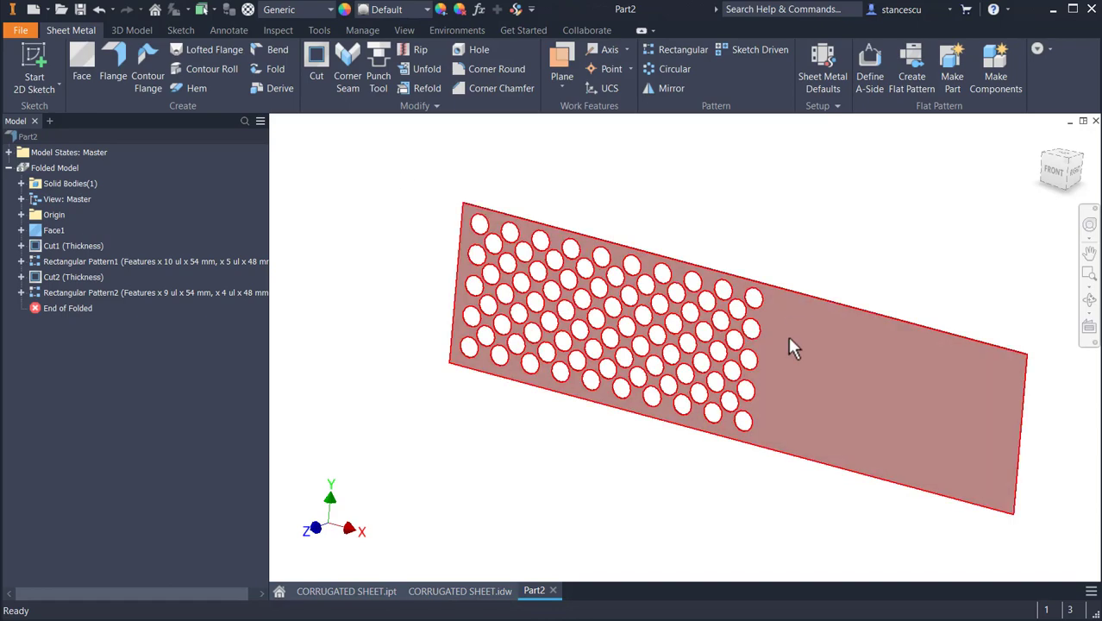
Step: Start a sketch on the plate face and draw a line from top edge to bottom edge
click(788, 335)
click(883, 325)
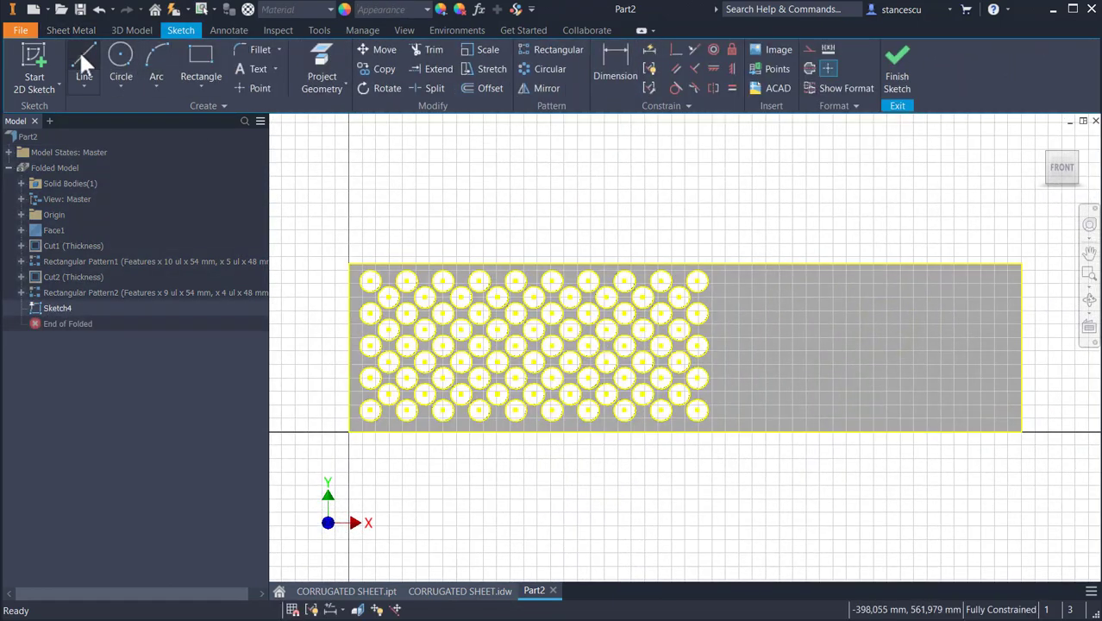
click(78, 49)
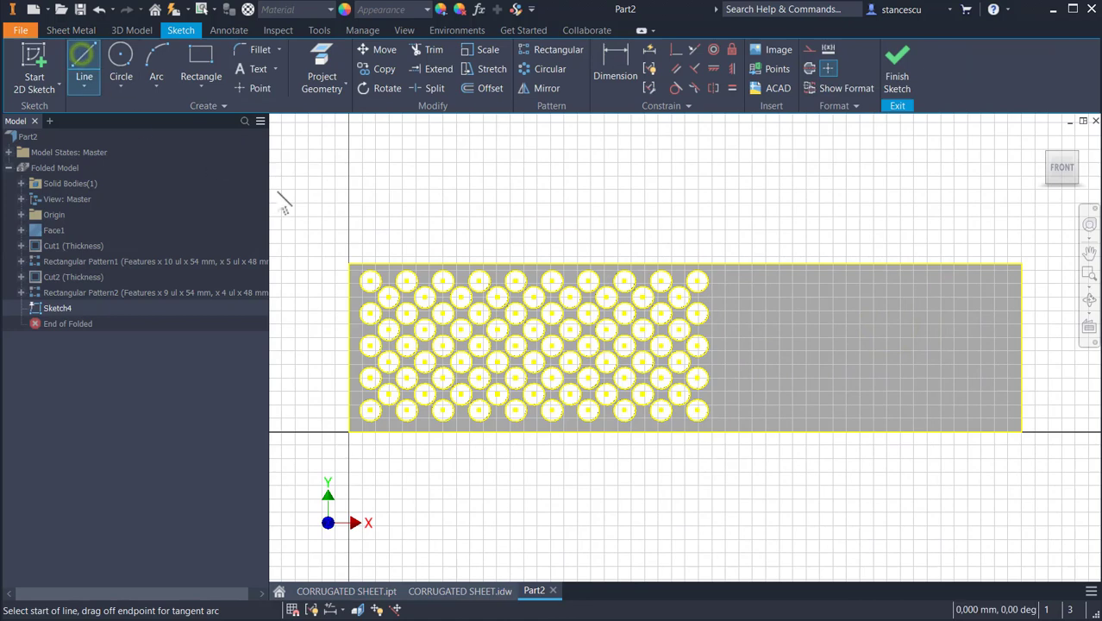
click(417, 263)
click(498, 431)
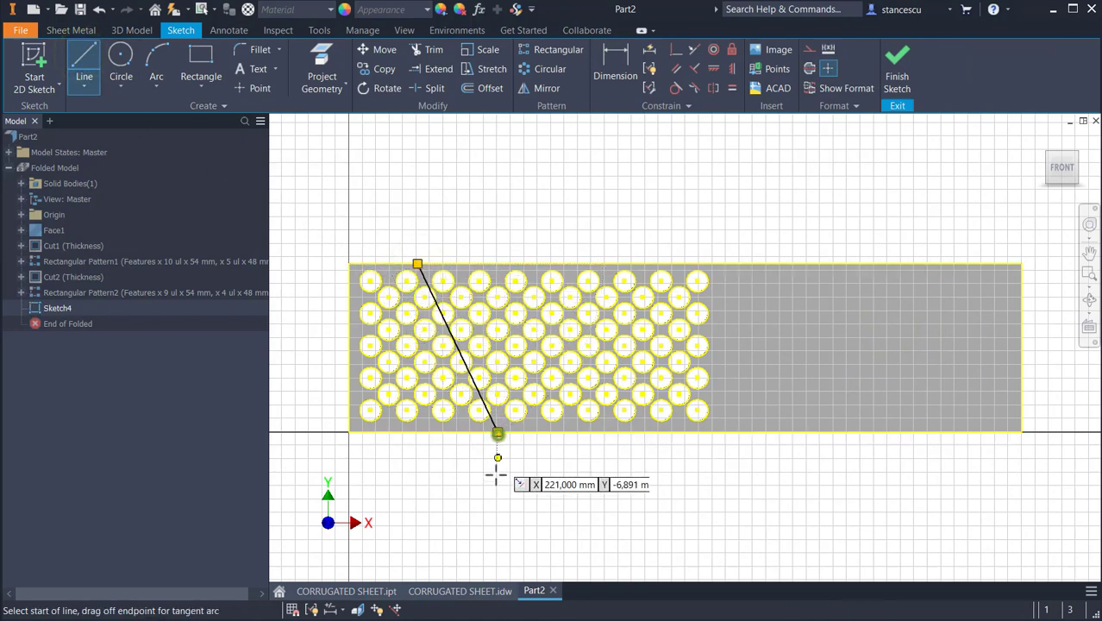
Step: Dimension the line at 60° to the plate's bottom edge
click(616, 66)
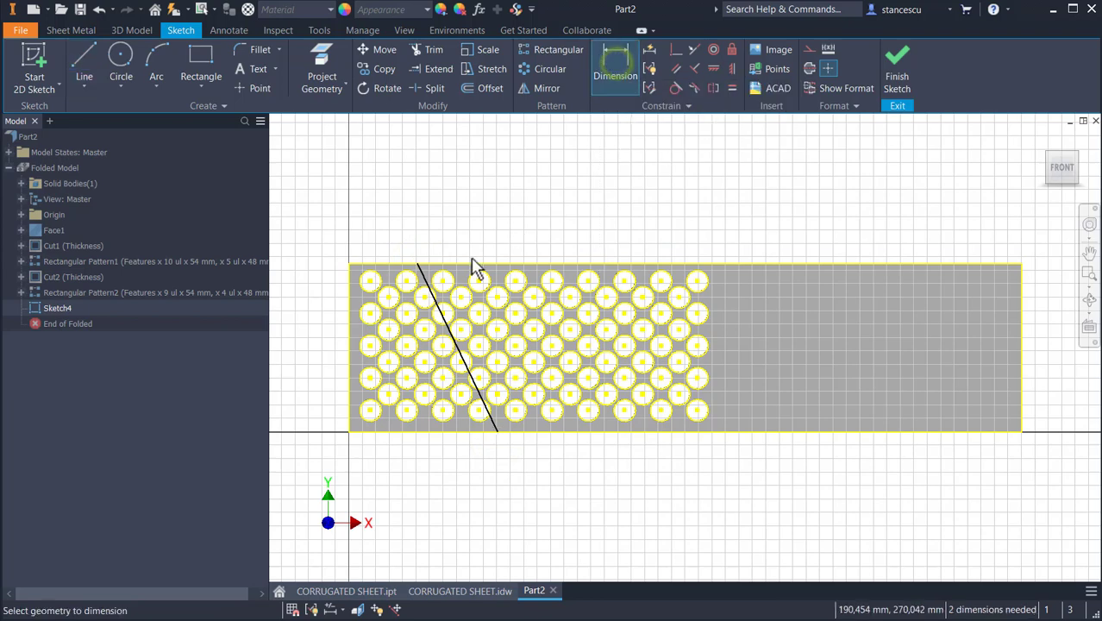
click(423, 270)
click(396, 430)
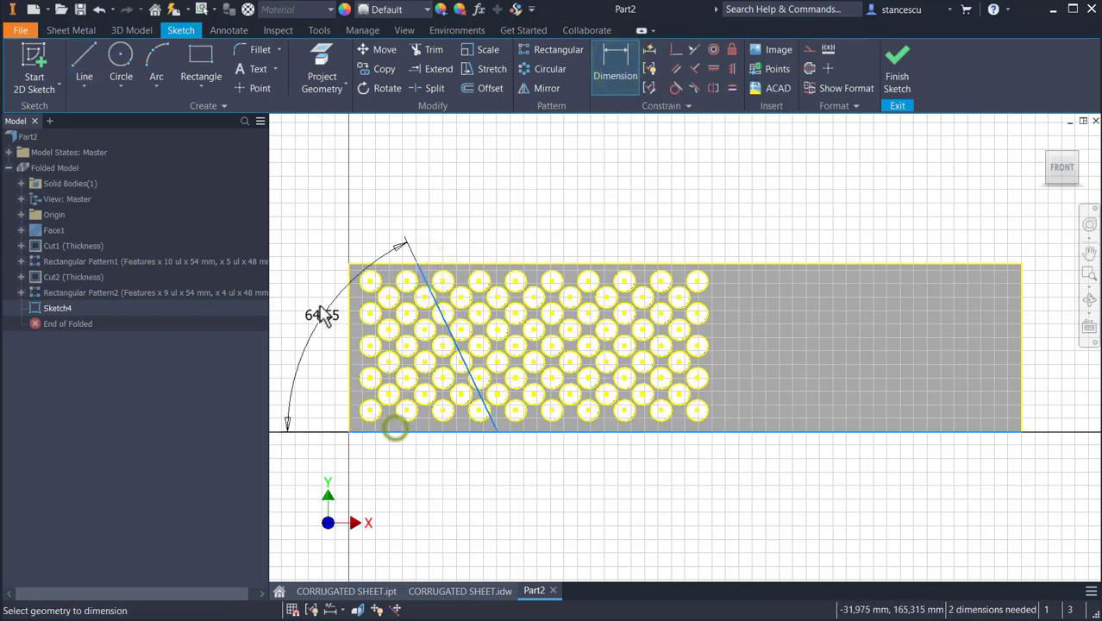
click(321, 250)
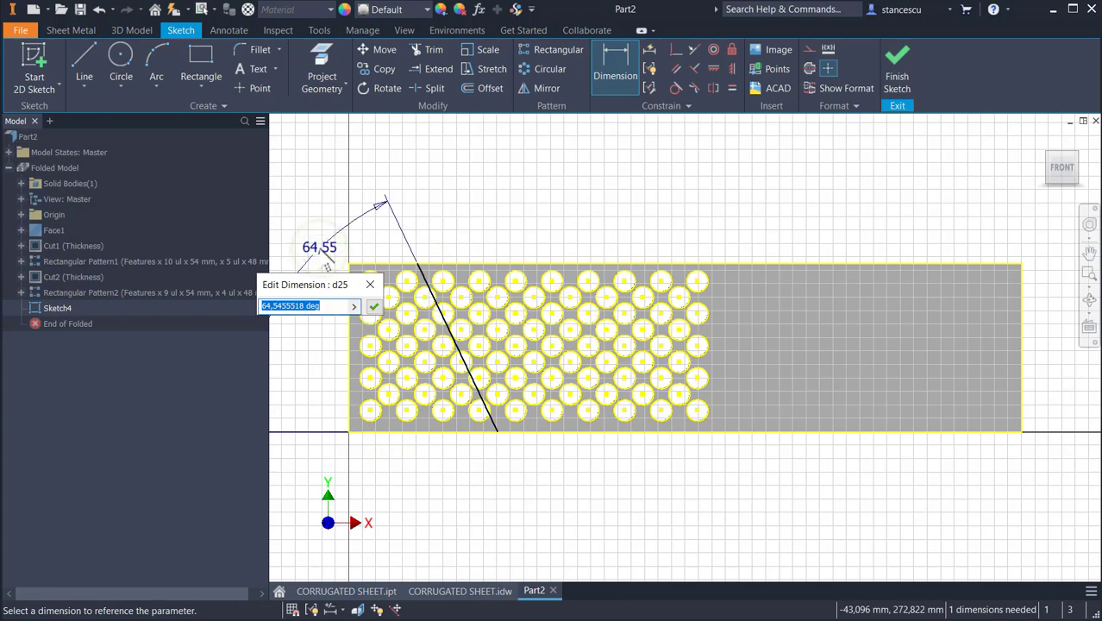
text(60)
key(Return)
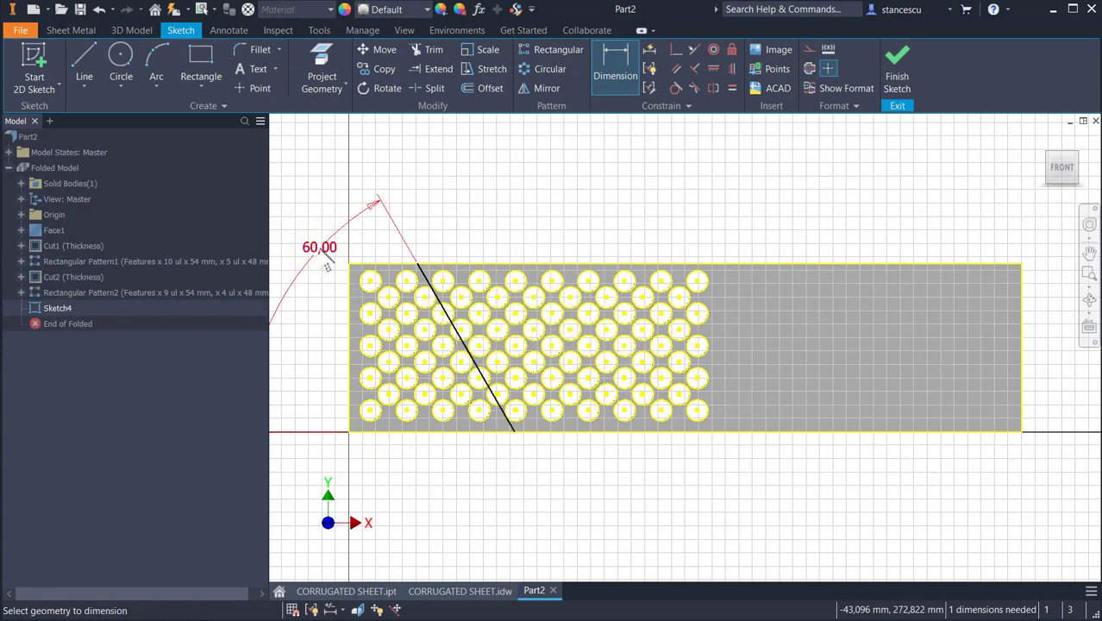
Step: Set the line 200 mm from the left edge and finish the sketch
click(345, 402)
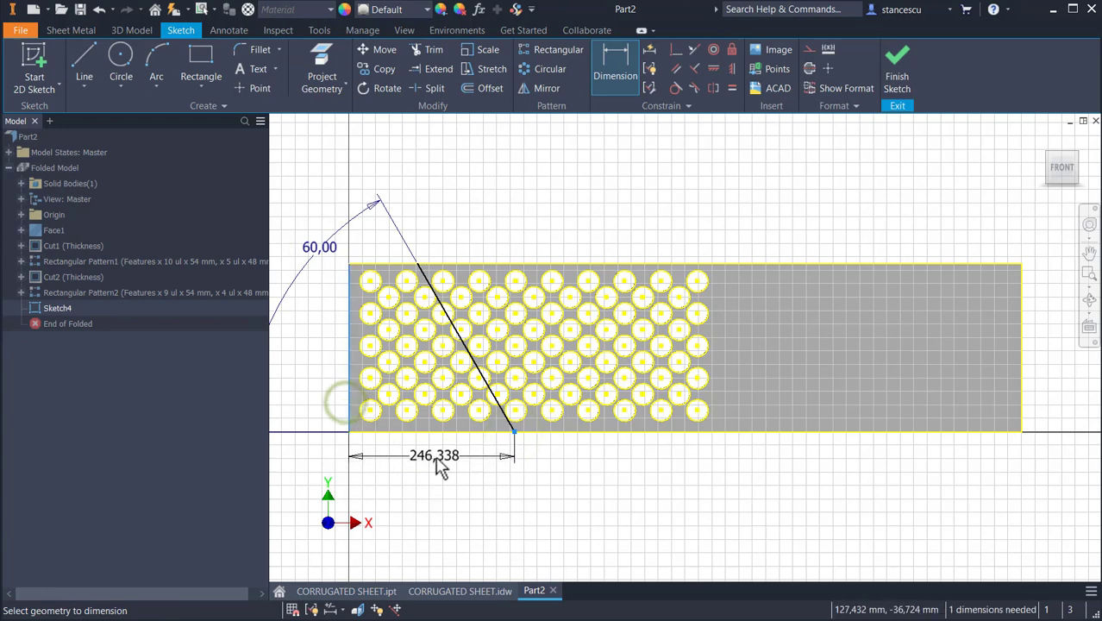
click(438, 466)
text(200)
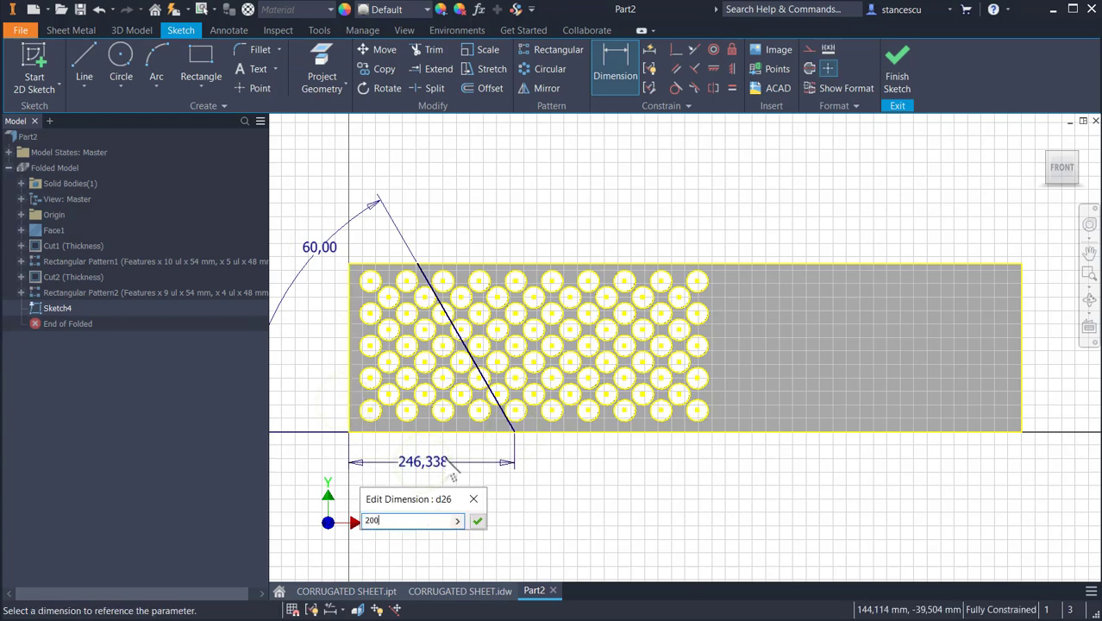
key(Return)
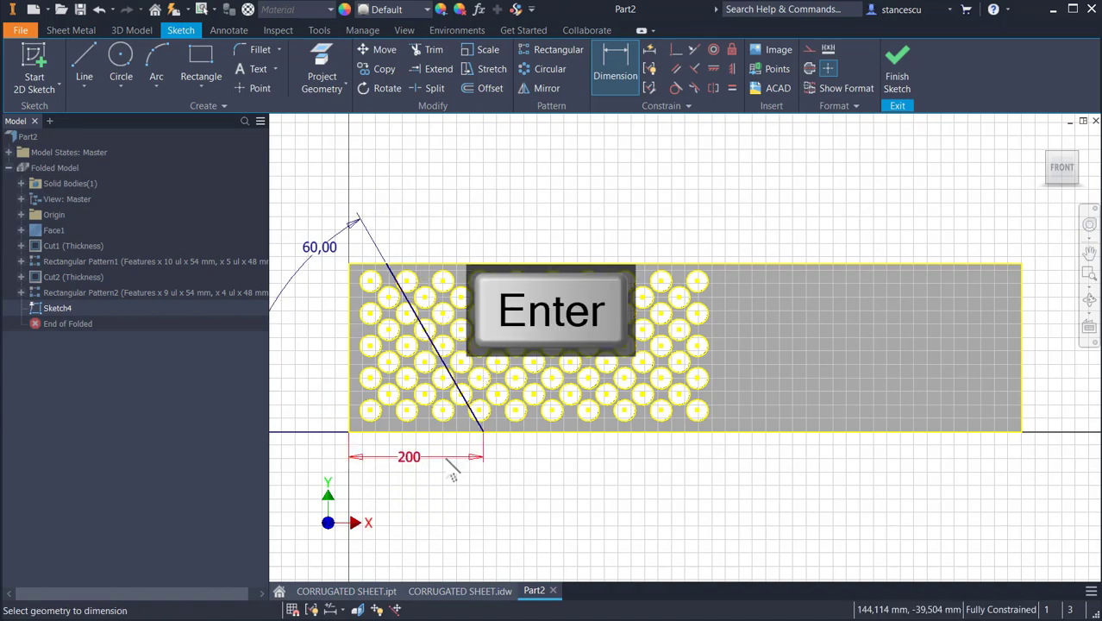
click(896, 76)
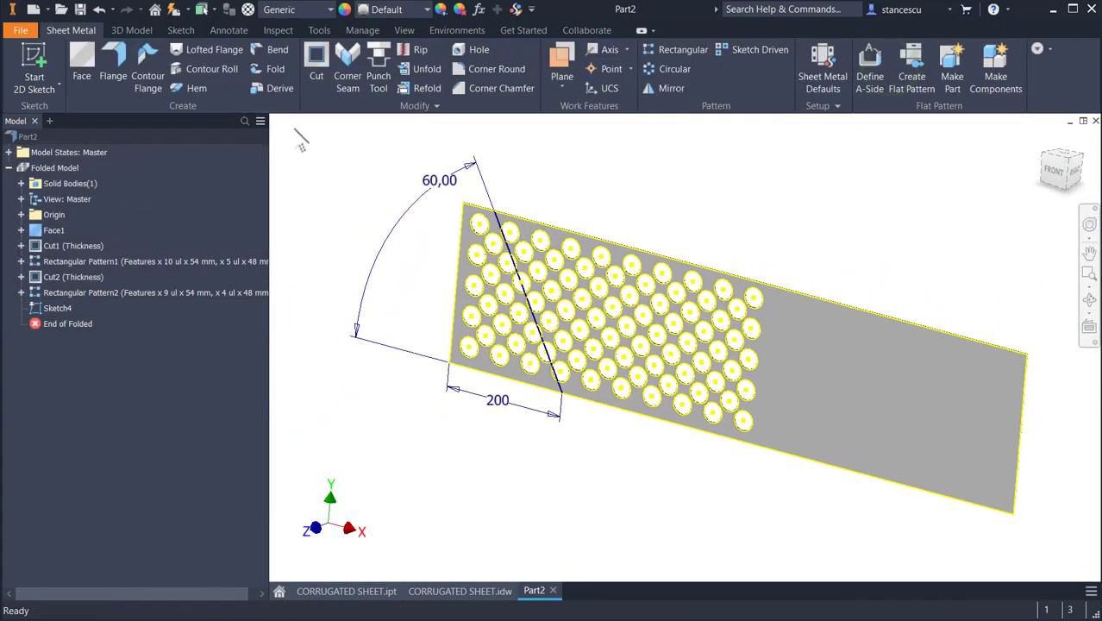
Step: Pick the sketched line as the Fold line, then view CORRUGATED SHEET.idw for bend values
click(272, 70)
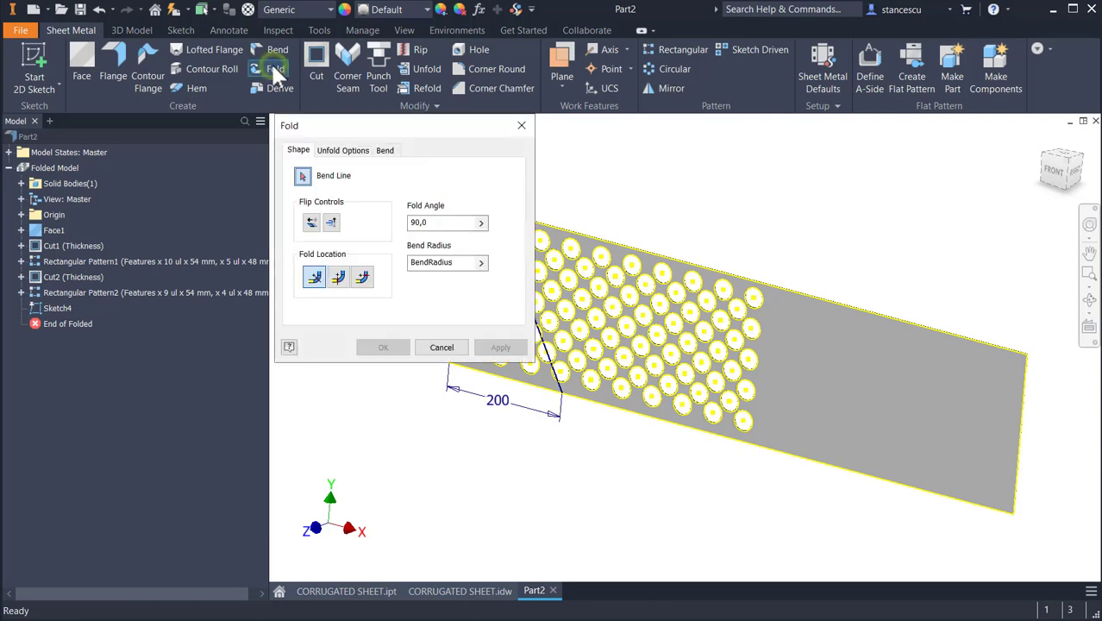
middle_drag(603, 339, 814, 349)
scroll(701, 246, up, 3)
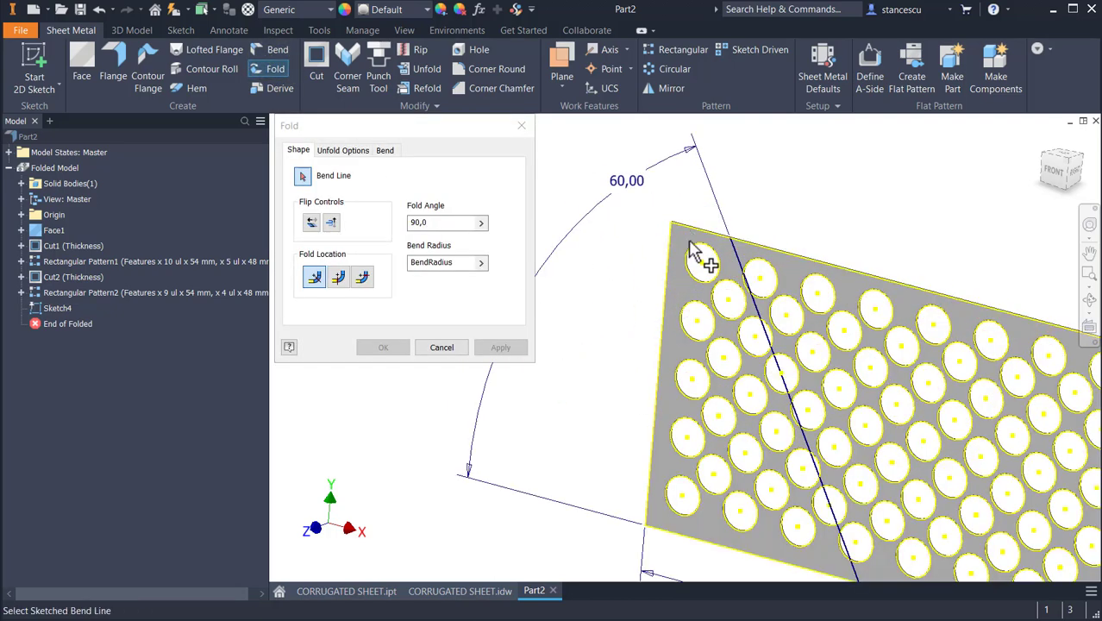
click(737, 267)
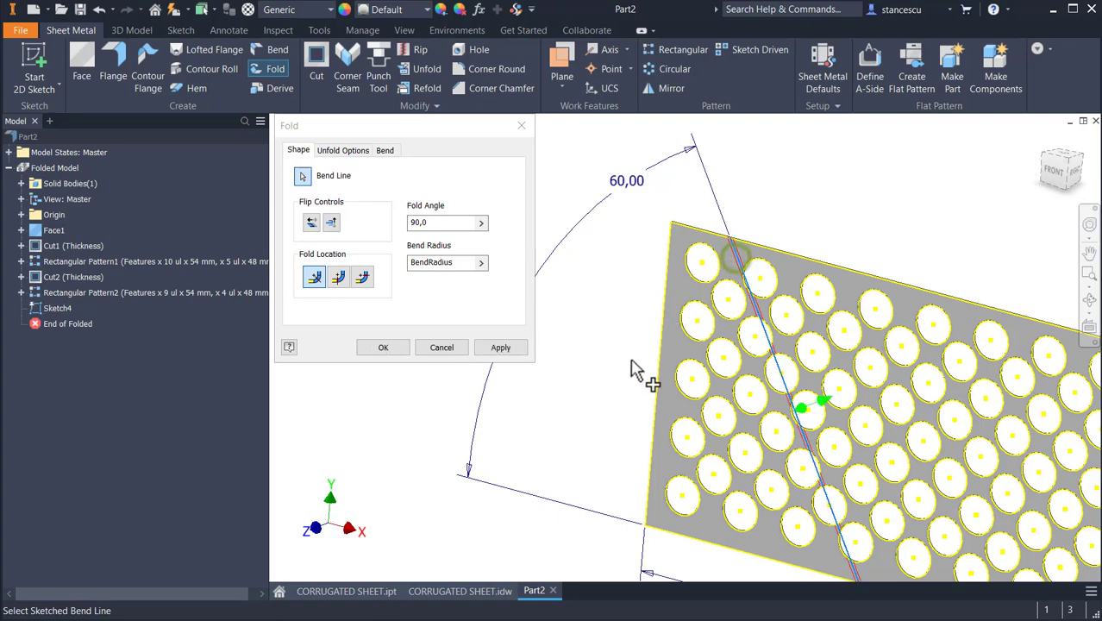
shift+middle_drag(745, 388, 853, 316)
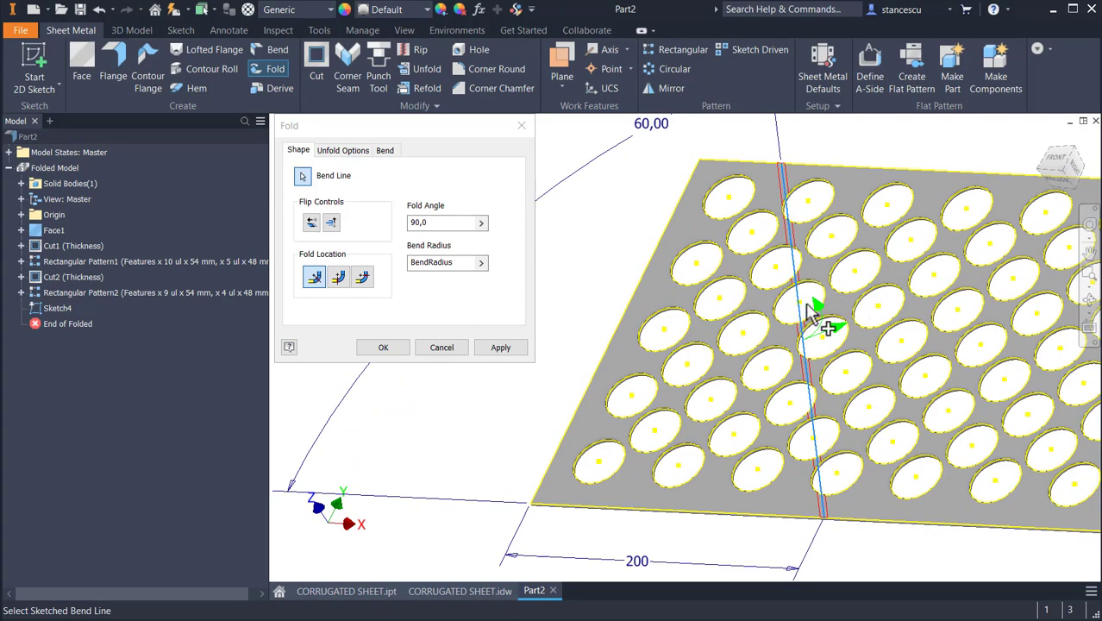
scroll(862, 349, down, 3)
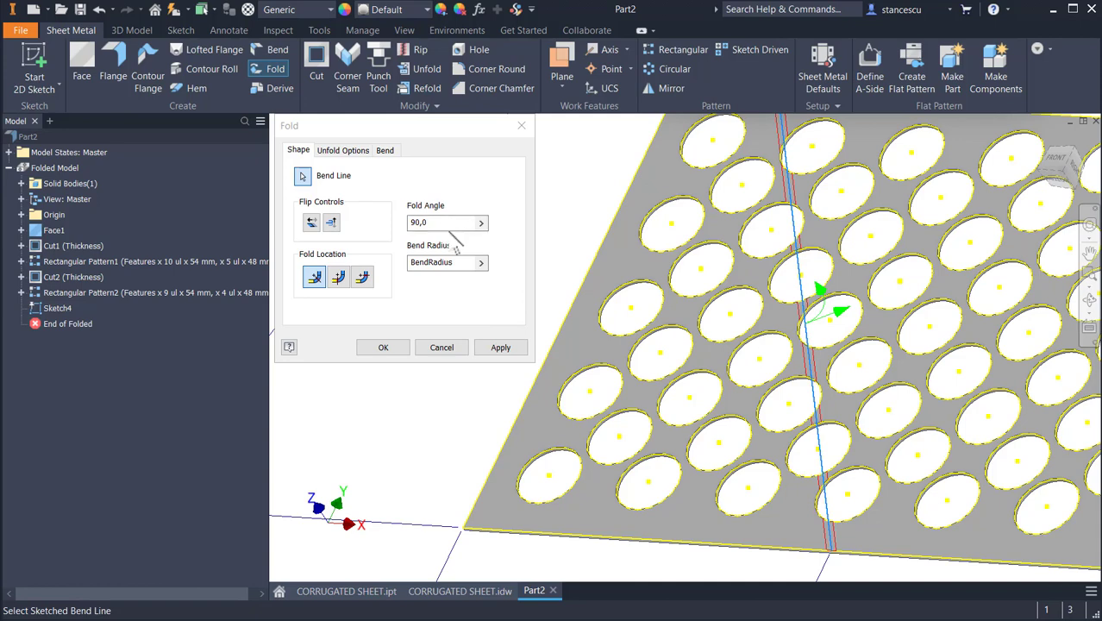
click(480, 590)
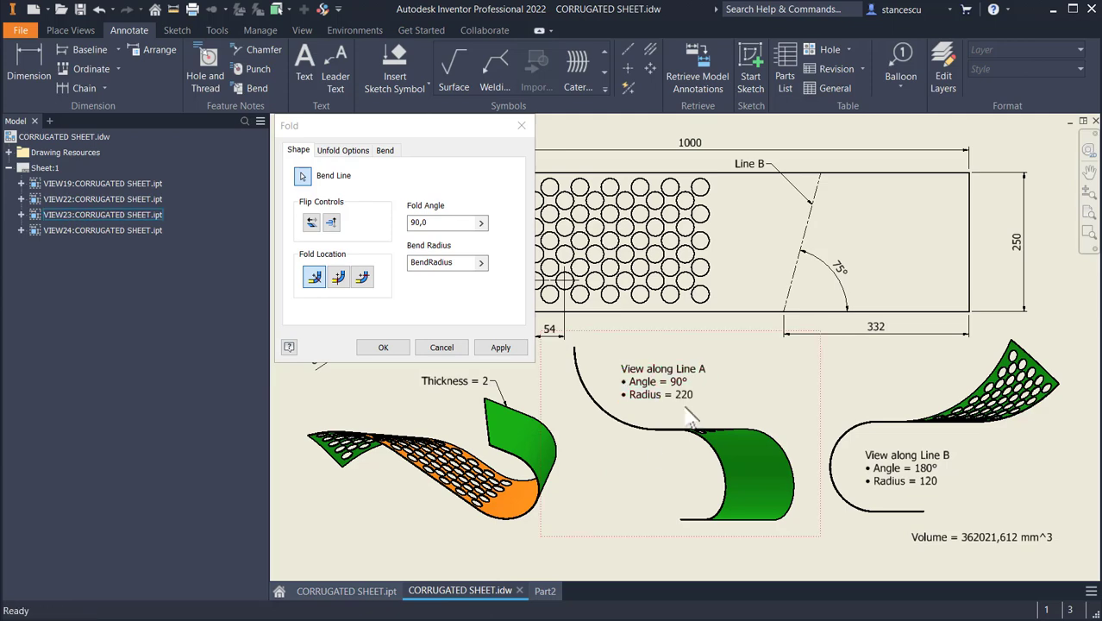
Step: Back in Part2, set the bend radius to 220 and apply the 90° fold
click(547, 590)
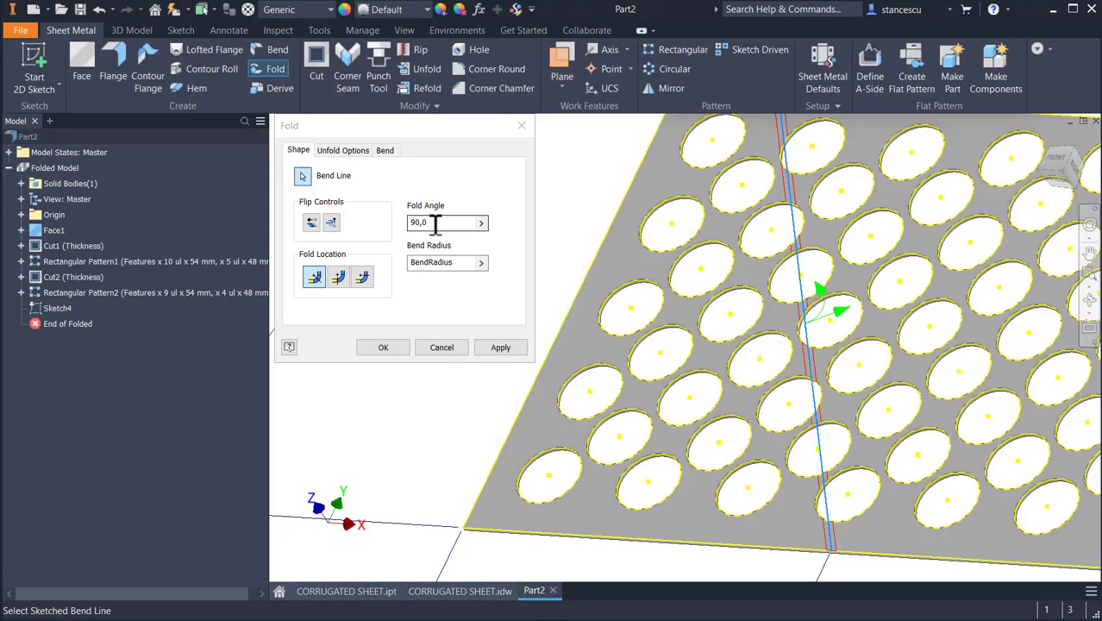
click(461, 266)
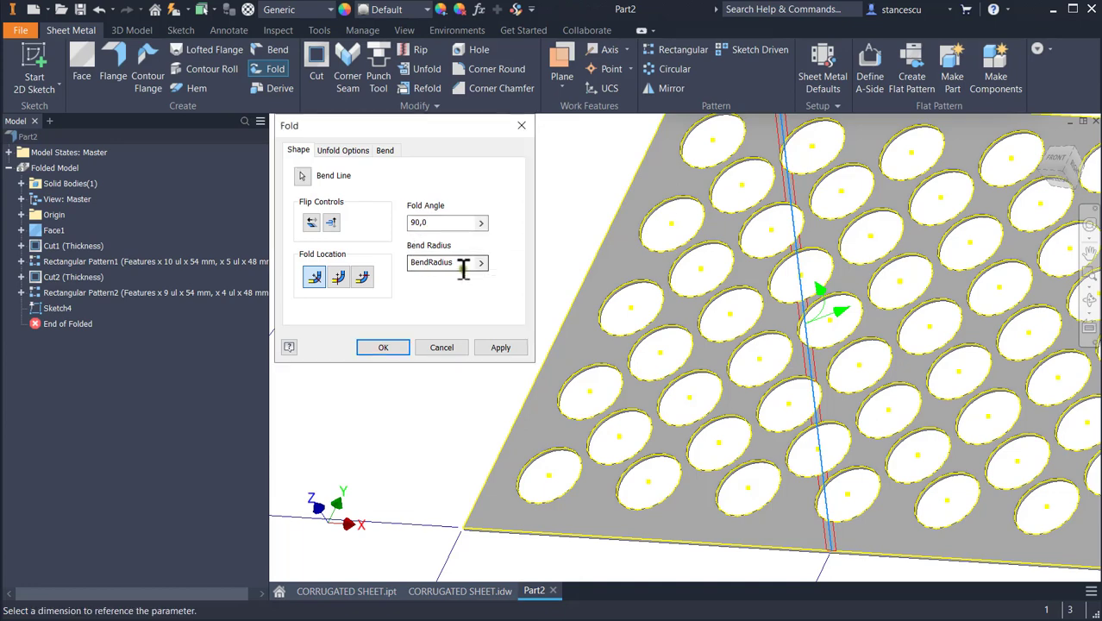
double_click(457, 263)
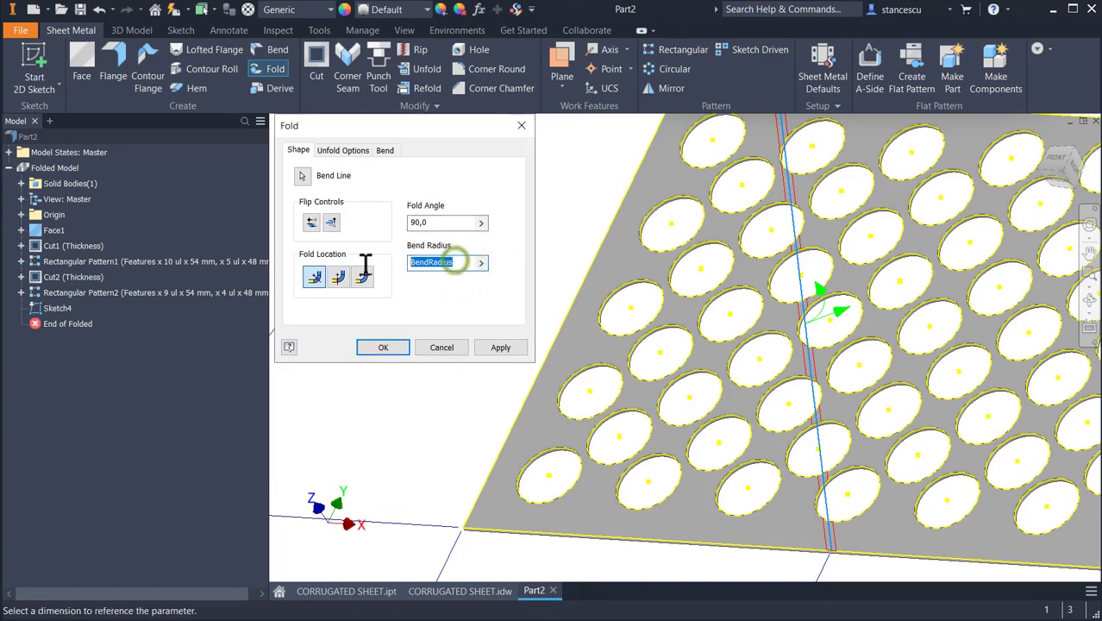
text(220)
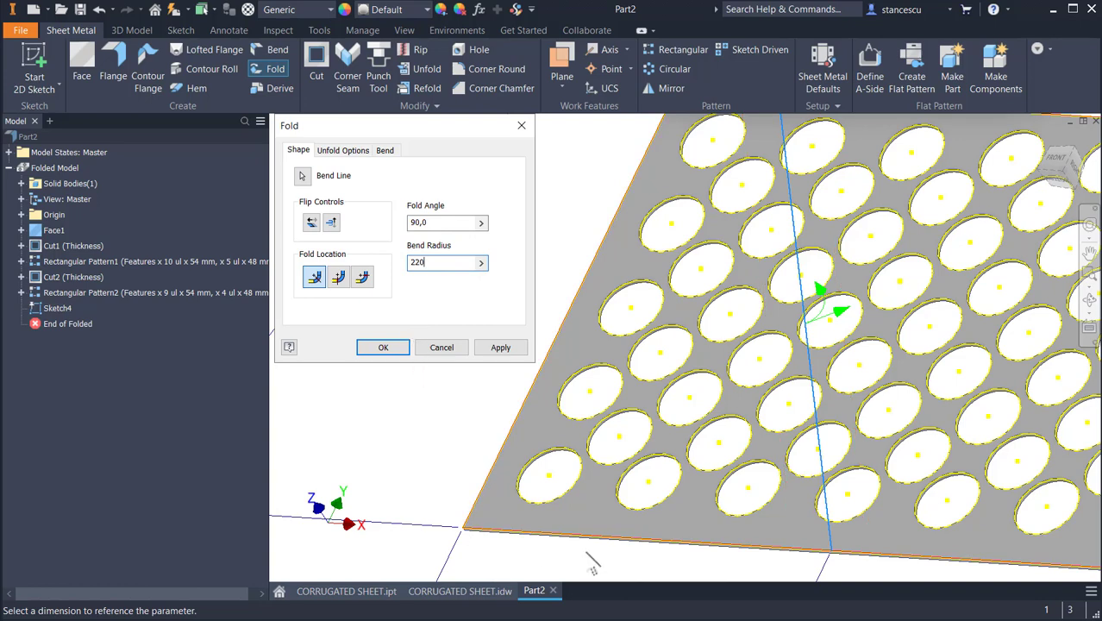
middle_drag(843, 412, 728, 432)
scroll(881, 373, up, 3)
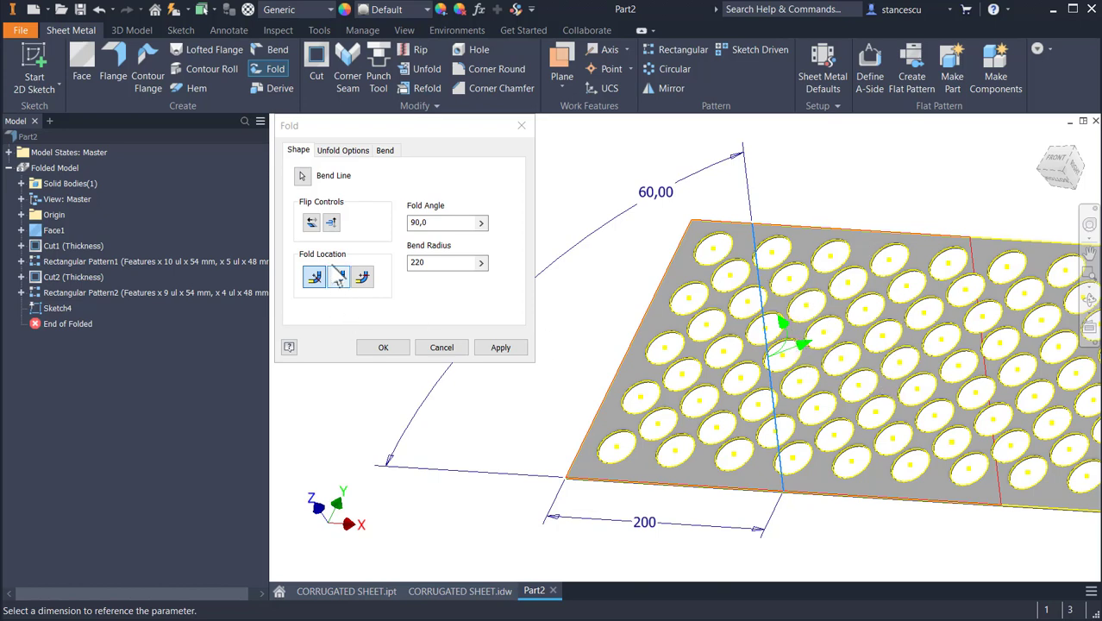
click(332, 223)
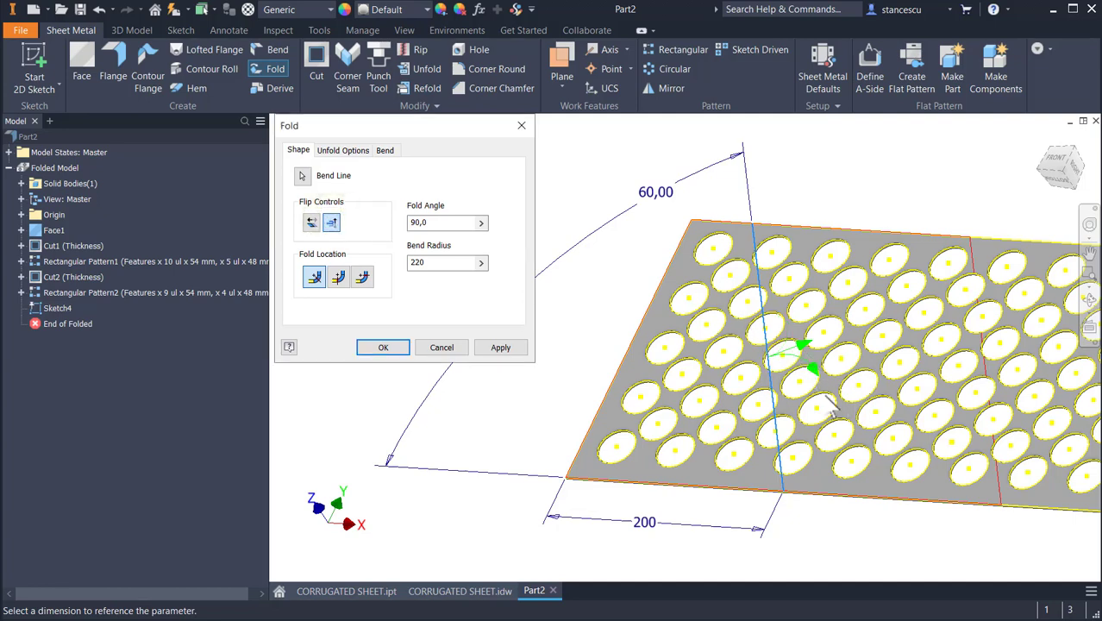
click(332, 223)
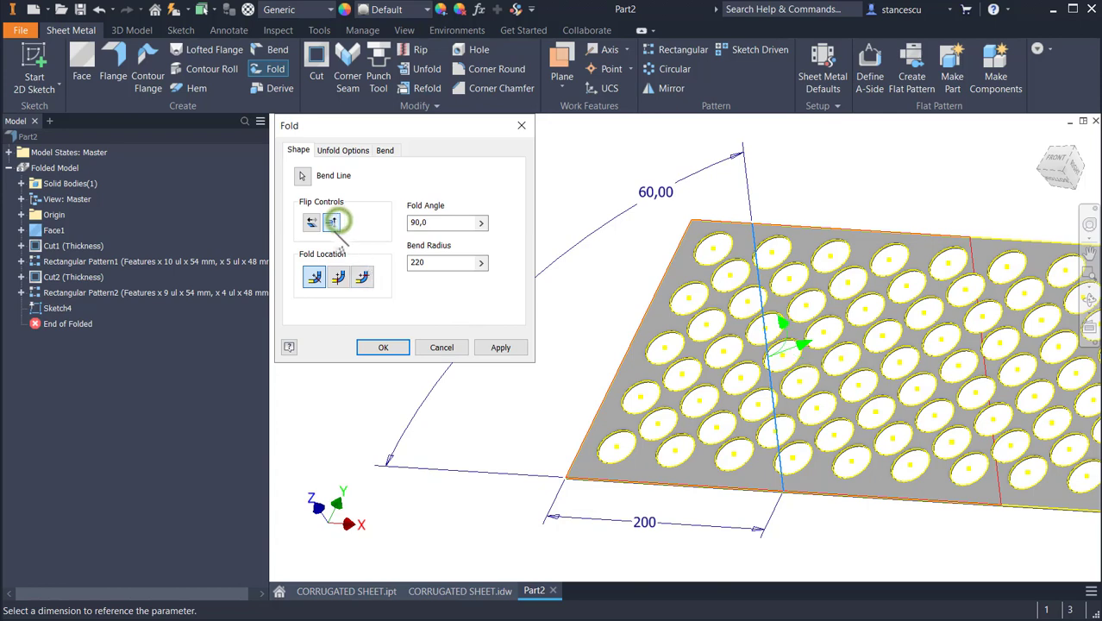
click(384, 347)
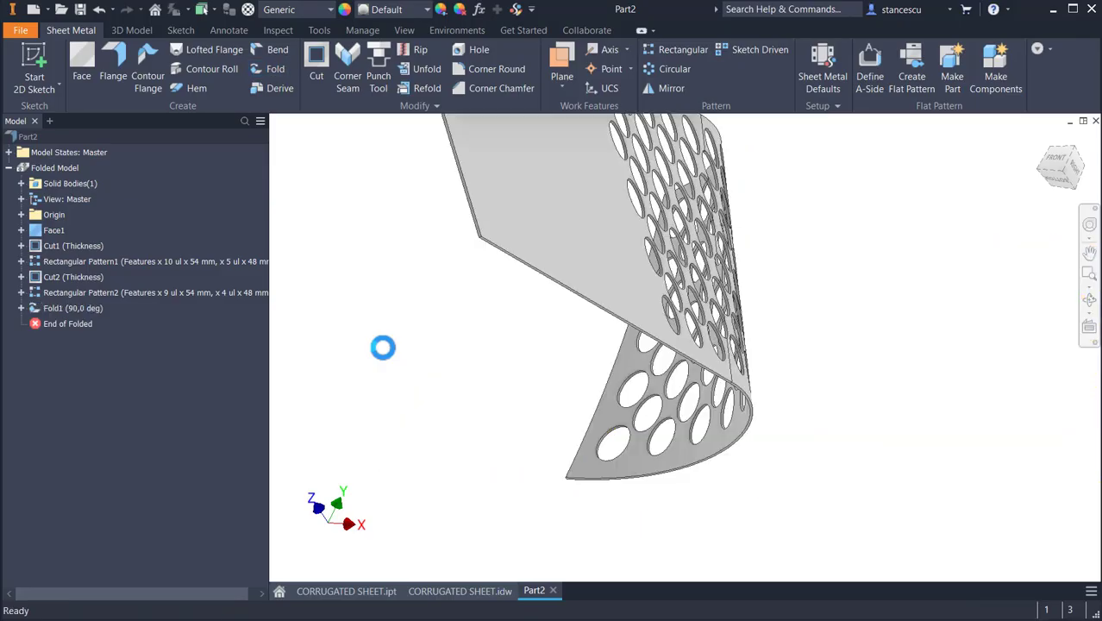
shift+middle_drag(853, 367, 898, 291)
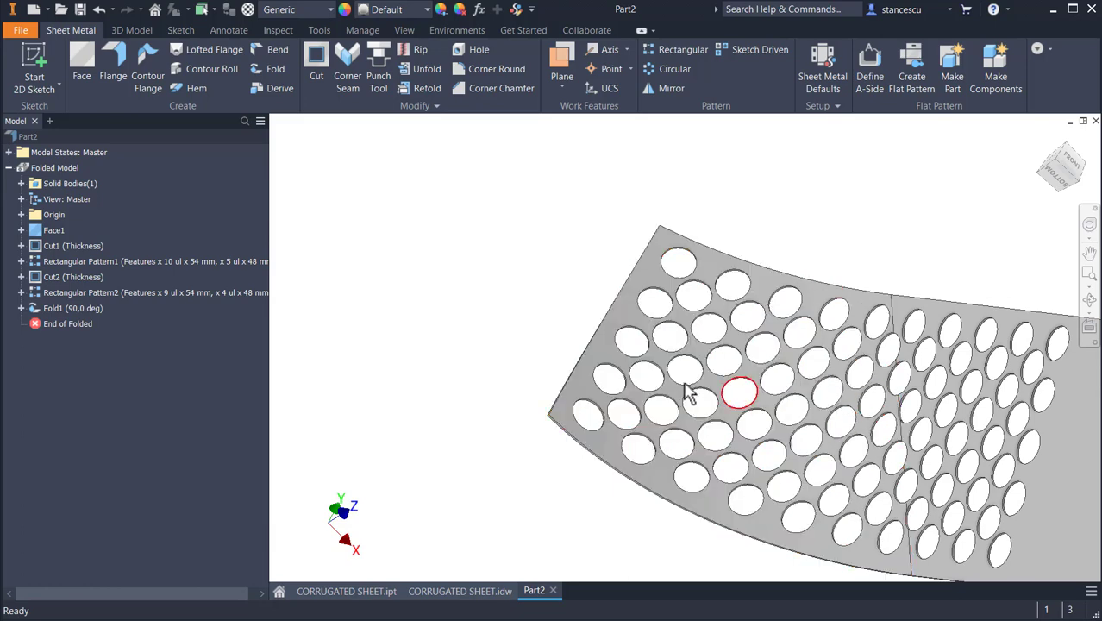
shift+middle_drag(514, 520, 704, 372)
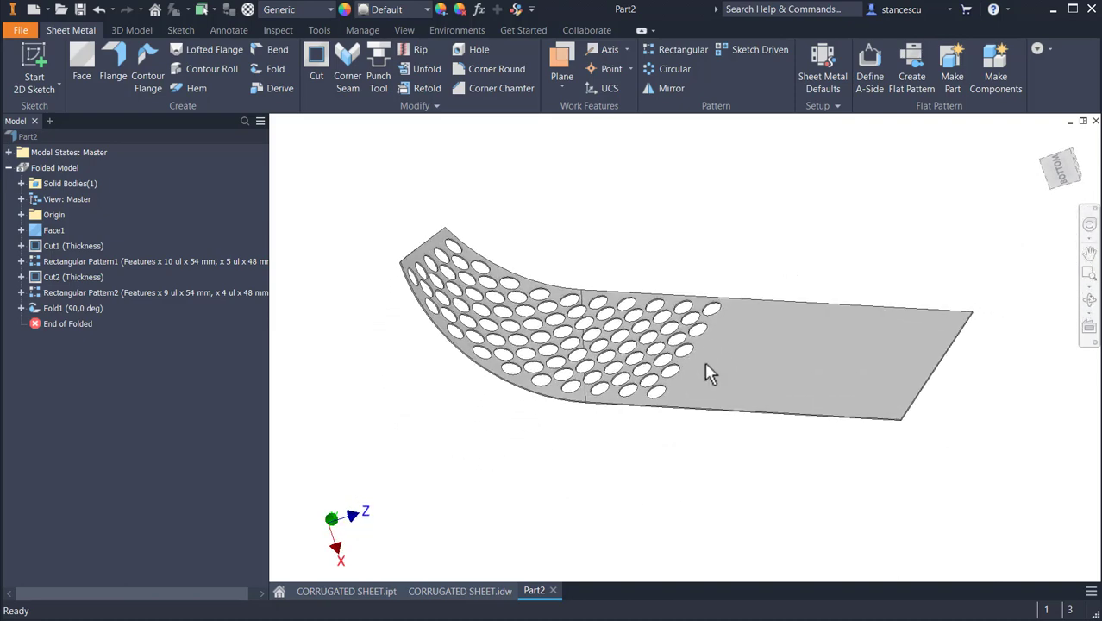
click(469, 591)
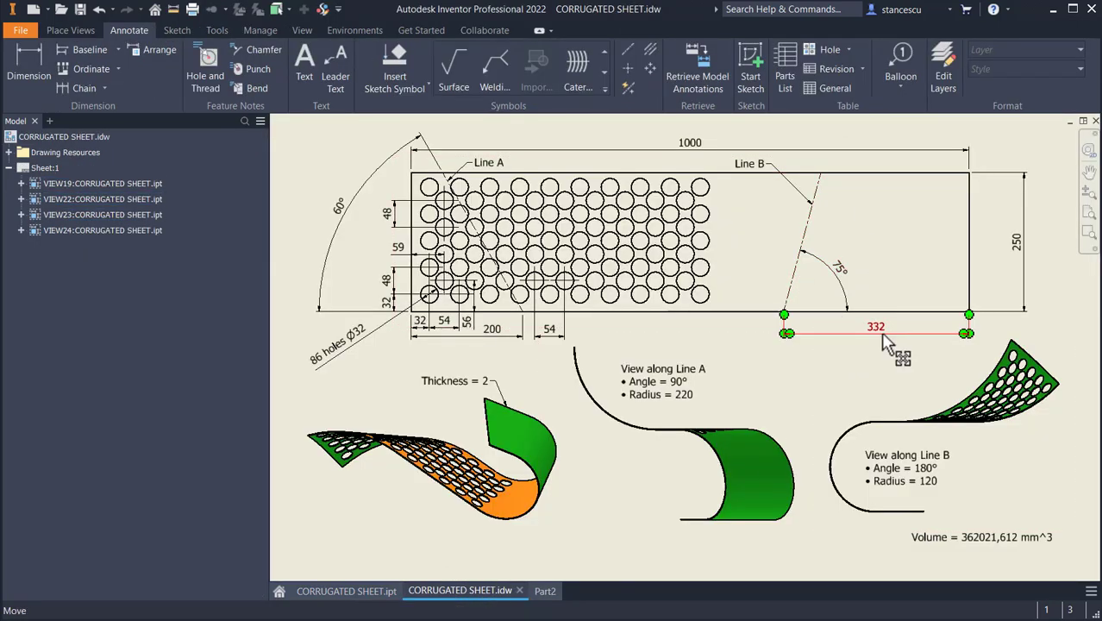
click(544, 592)
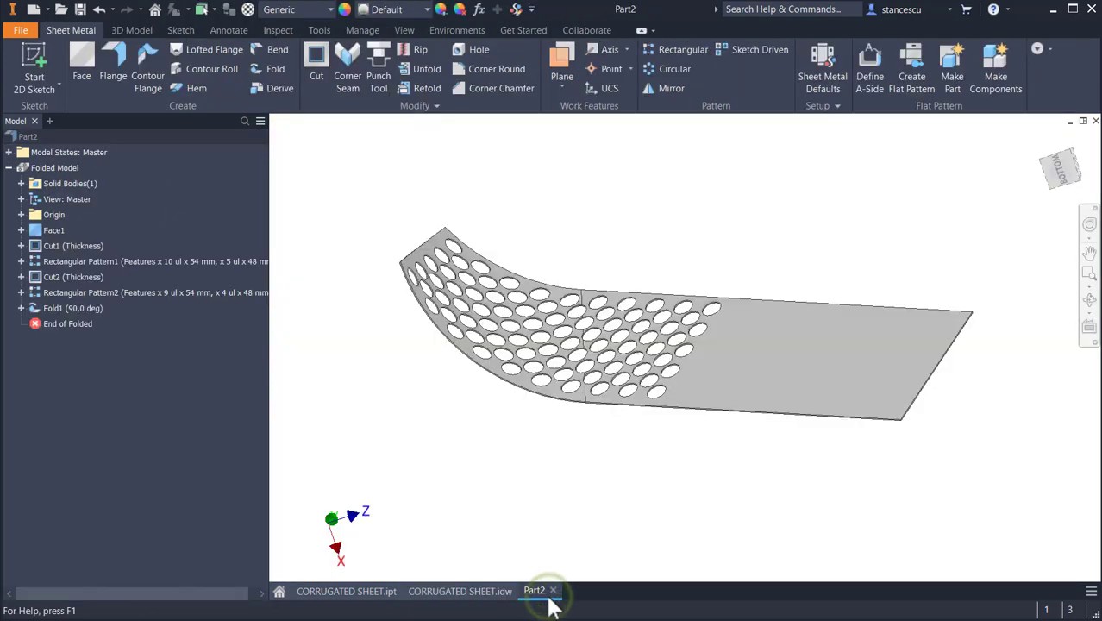
Step: Start a sketch on the flat end face and draw a line from top to bottom edge
click(799, 384)
click(876, 379)
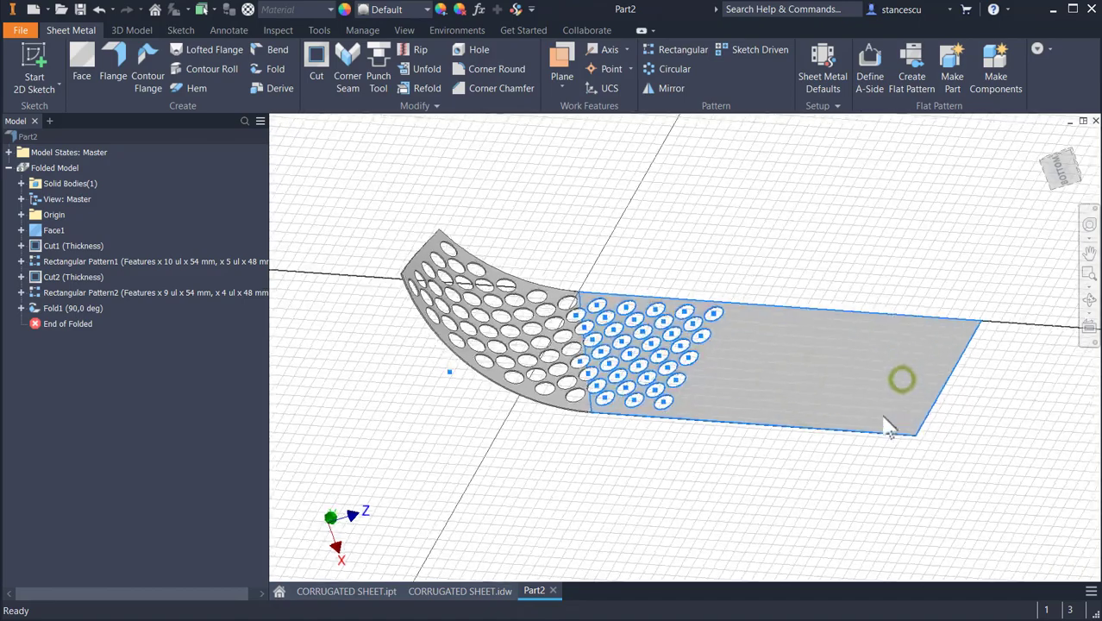
click(84, 61)
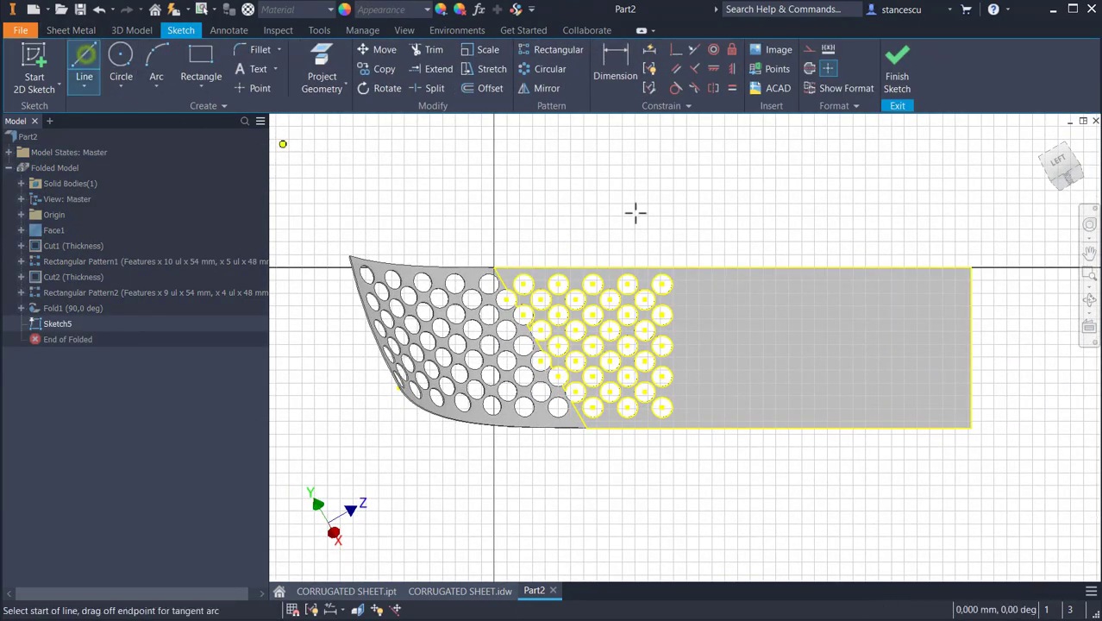
click(825, 269)
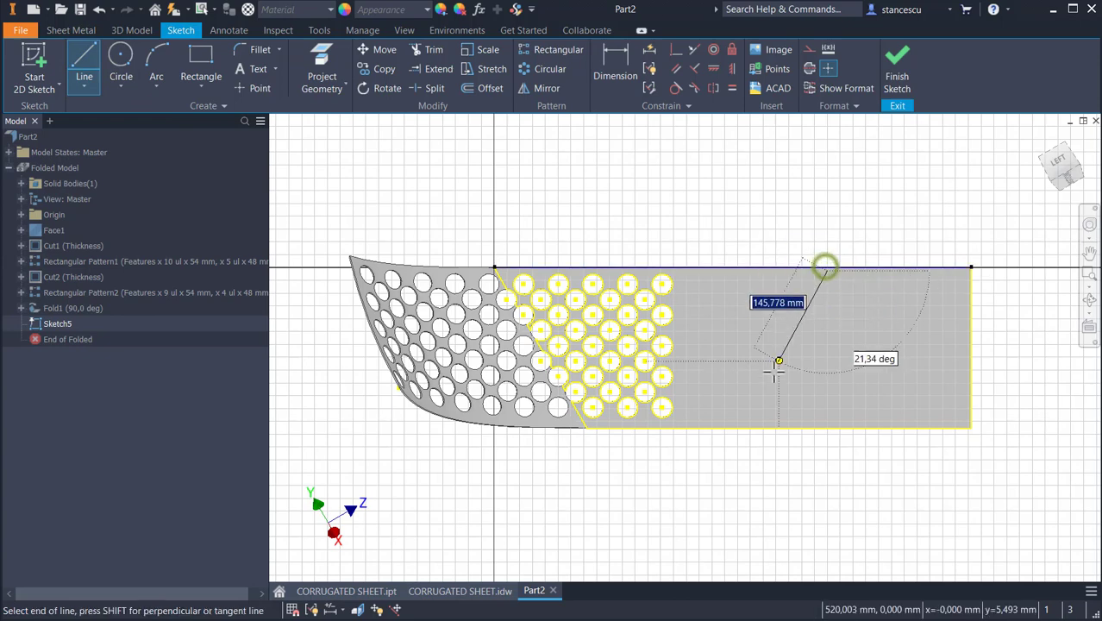
double_click(751, 427)
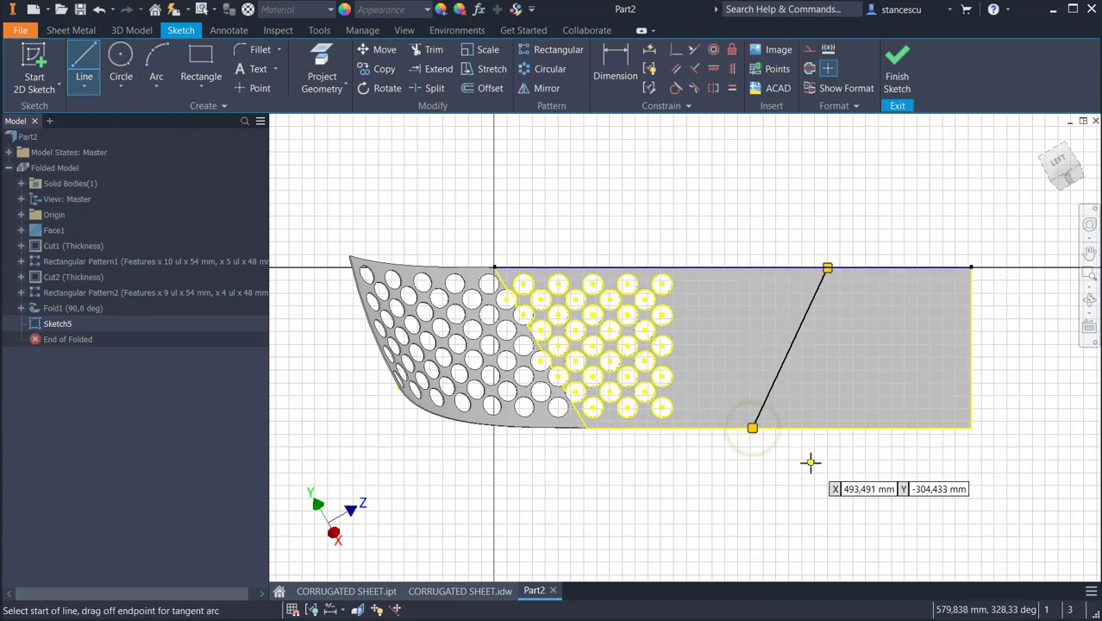
Step: Dimension the new line at 75° to the bottom edge
click(620, 62)
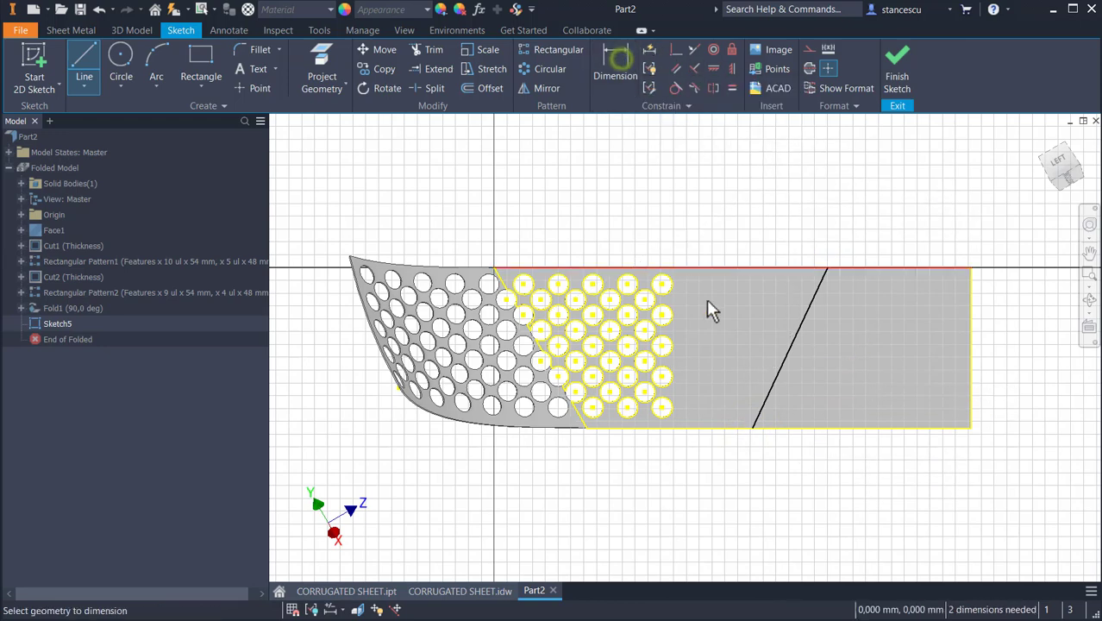
click(788, 362)
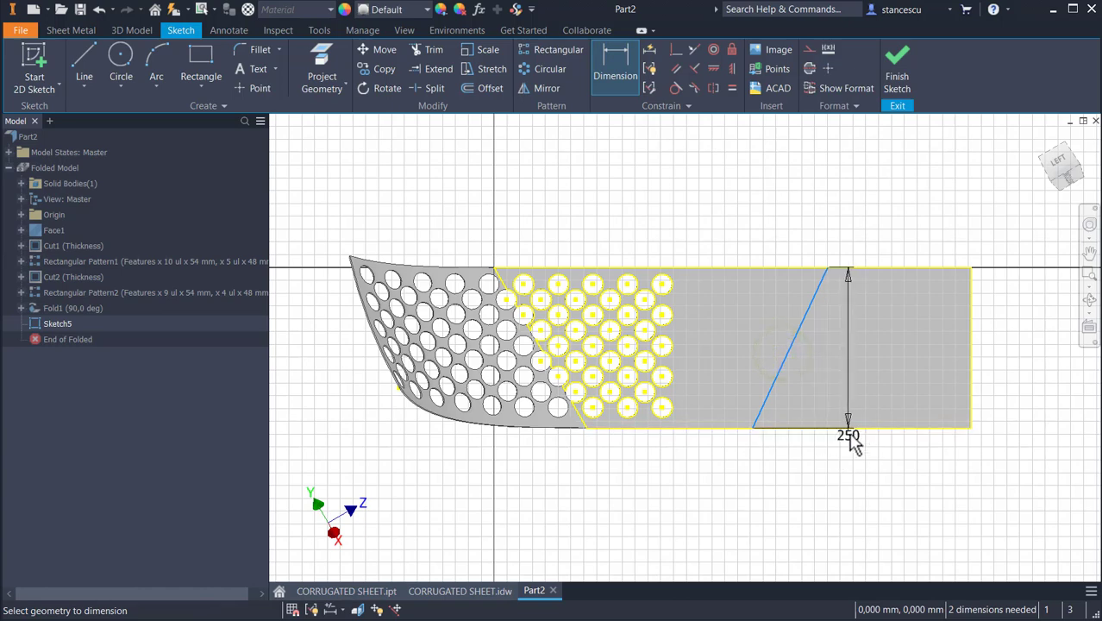
click(847, 429)
click(856, 360)
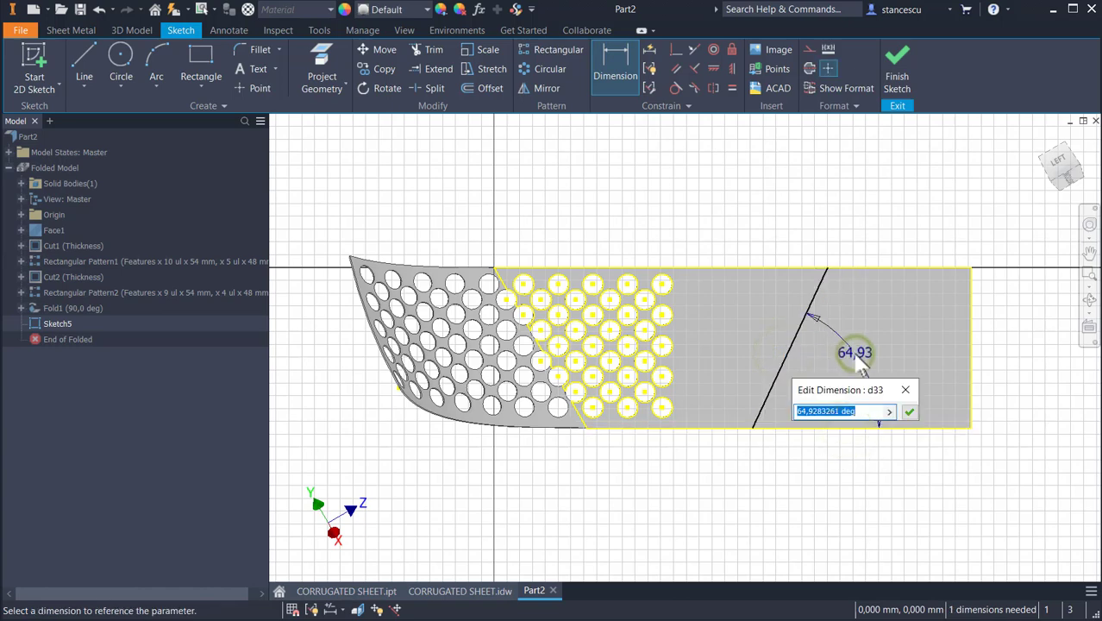
text(75)
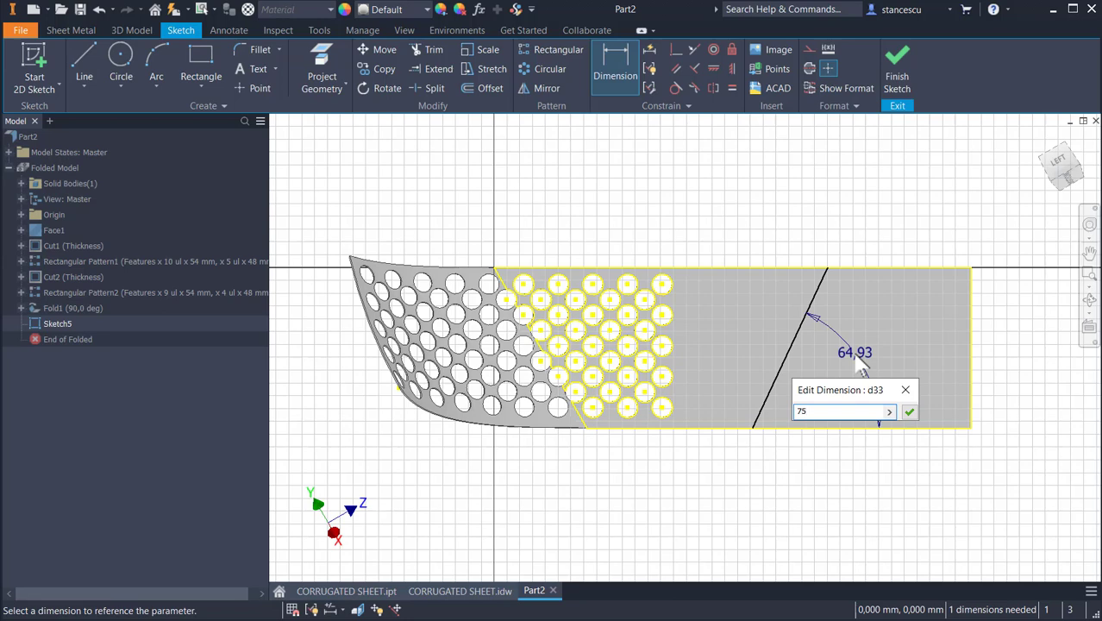
key(Return)
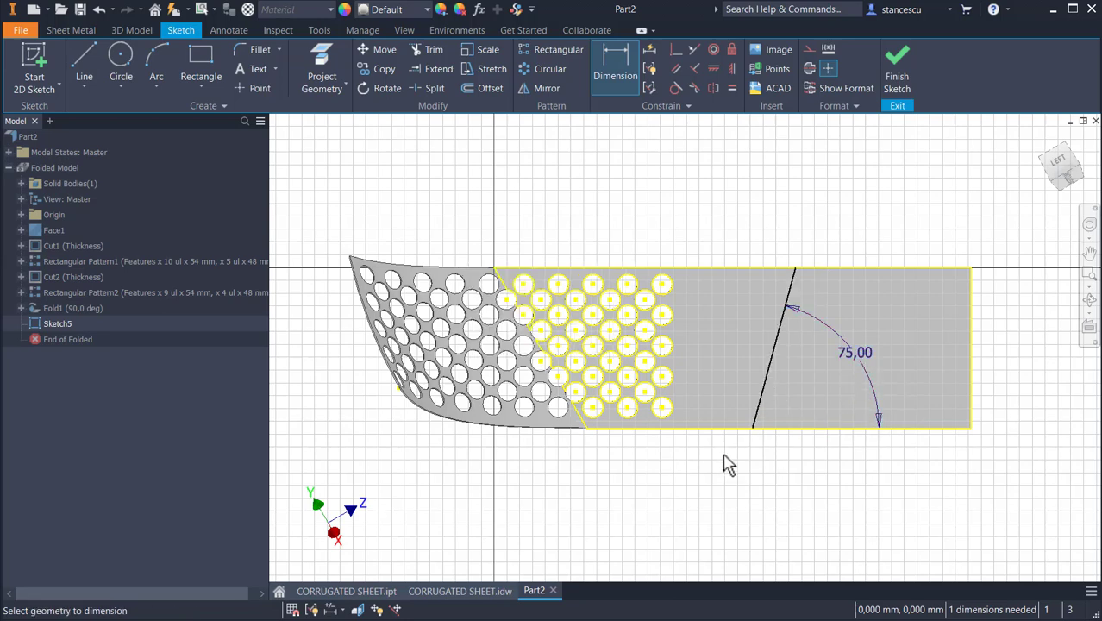
Step: Place the line's bottom end 332 mm from the right edge and finish the sketch
click(752, 427)
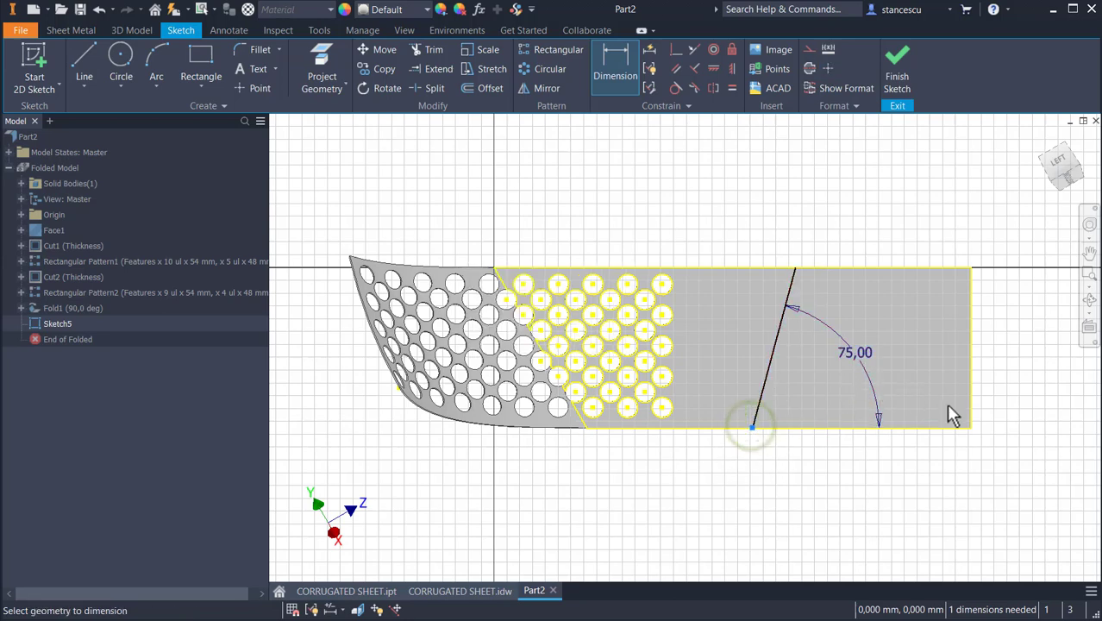
click(971, 417)
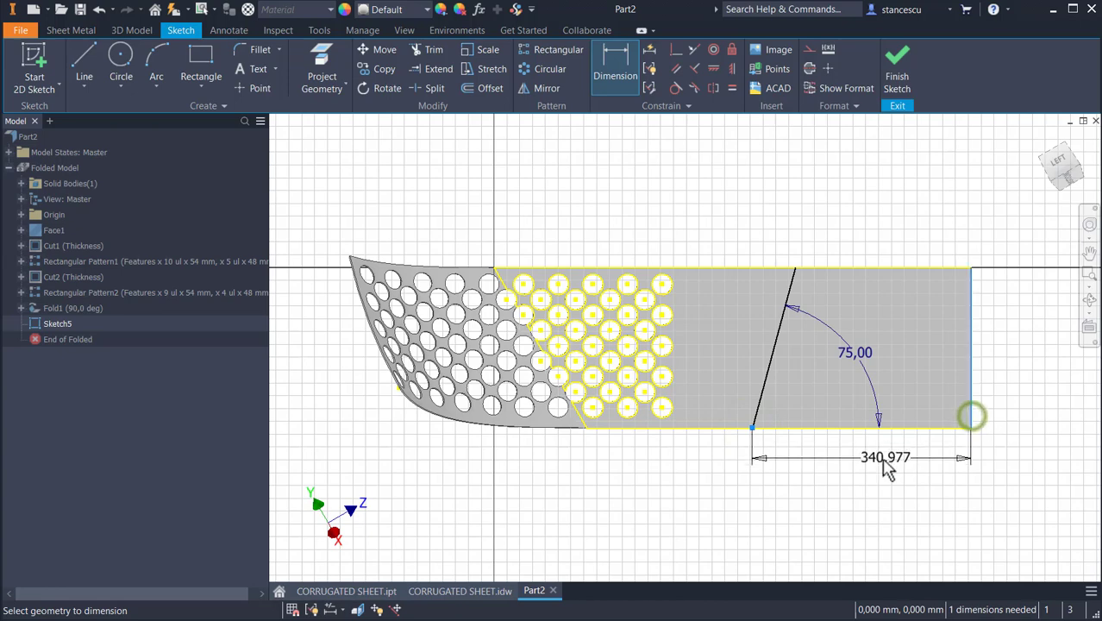
click(862, 464)
text(332)
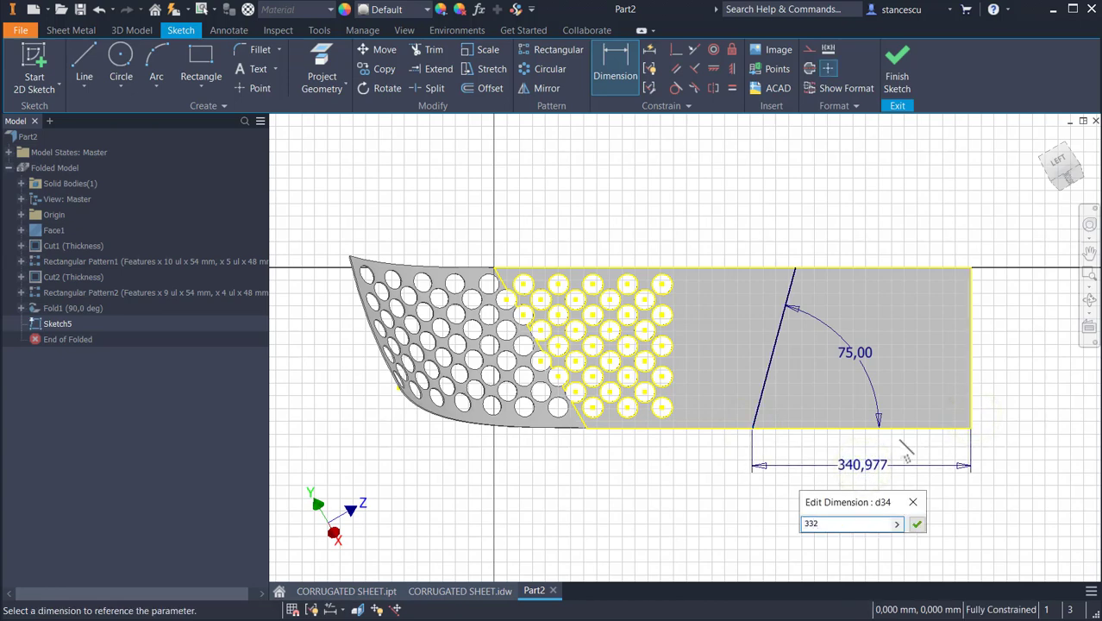
key(Return)
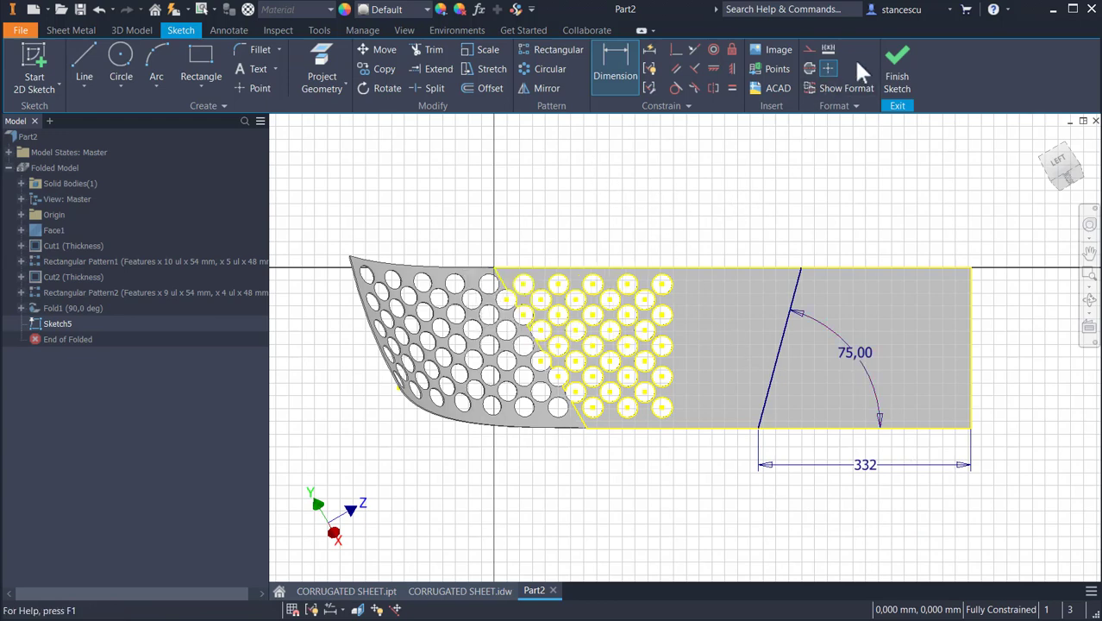
click(895, 60)
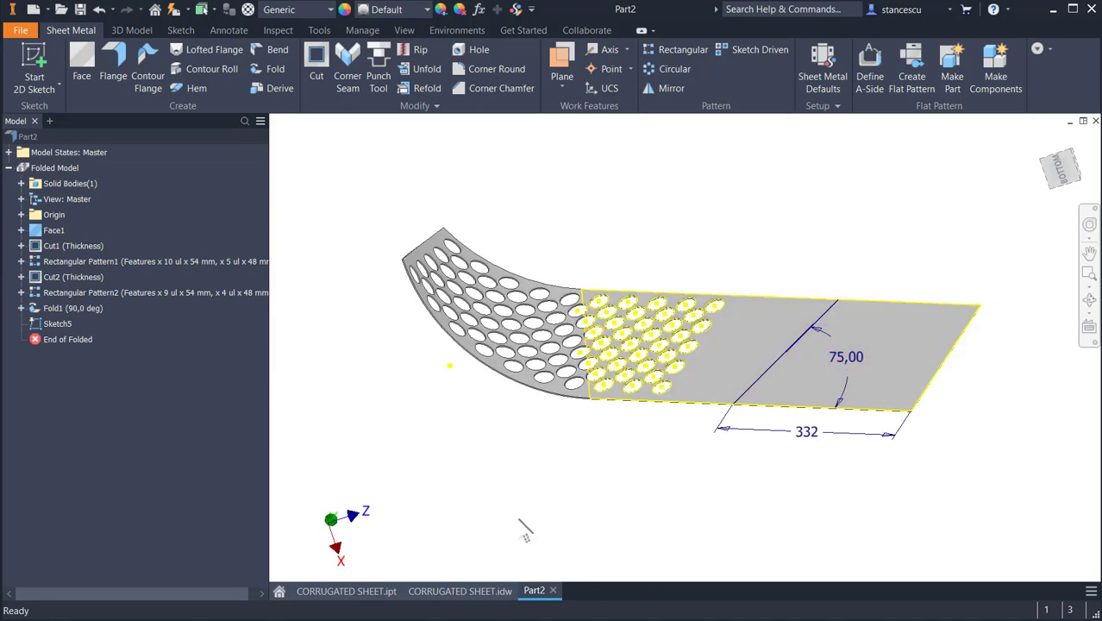
click(457, 591)
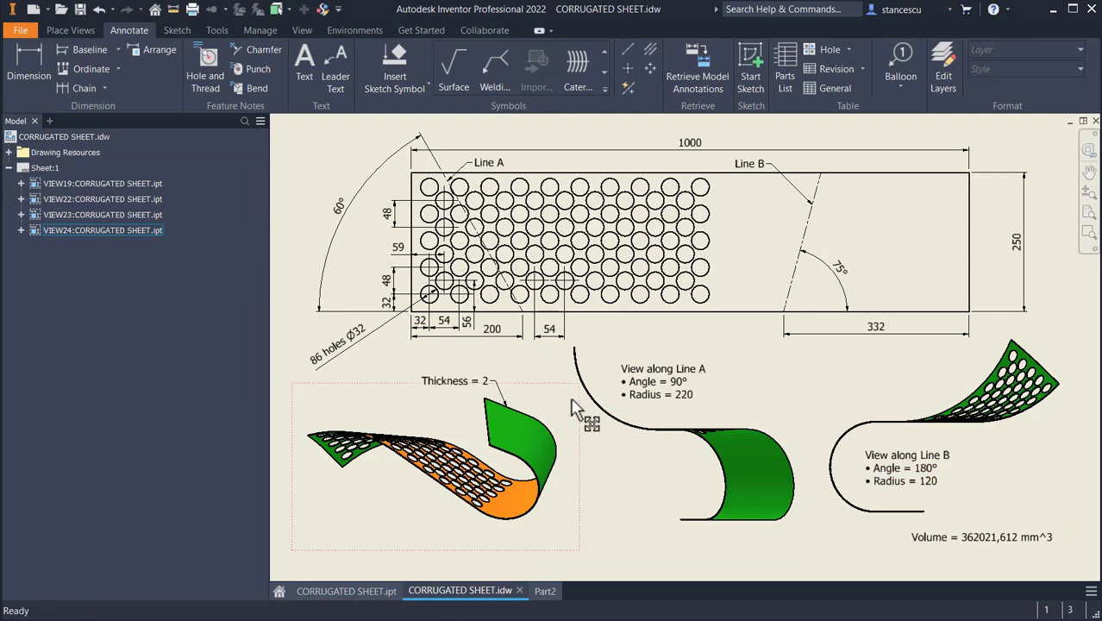
click(345, 590)
shift+middle_drag(648, 448, 601, 338)
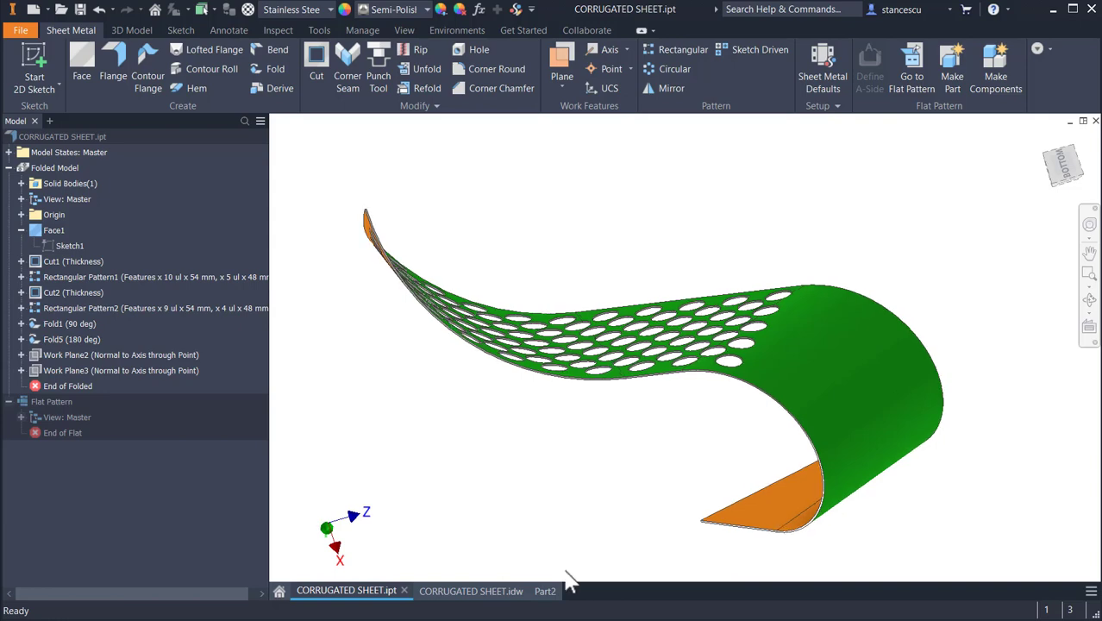
click(465, 593)
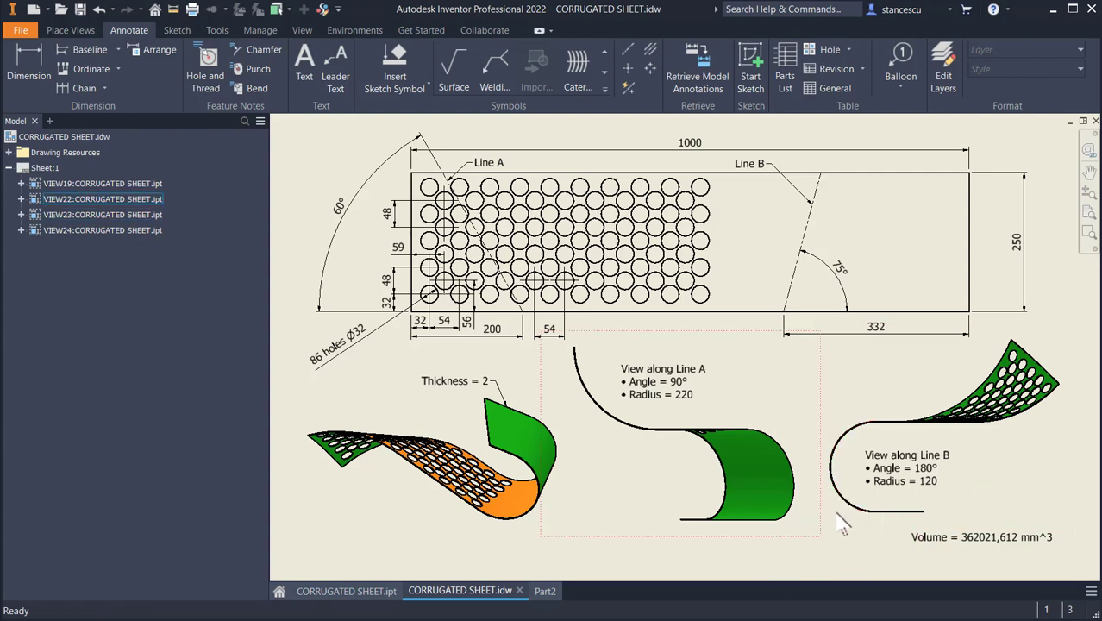
click(884, 478)
key(Escape)
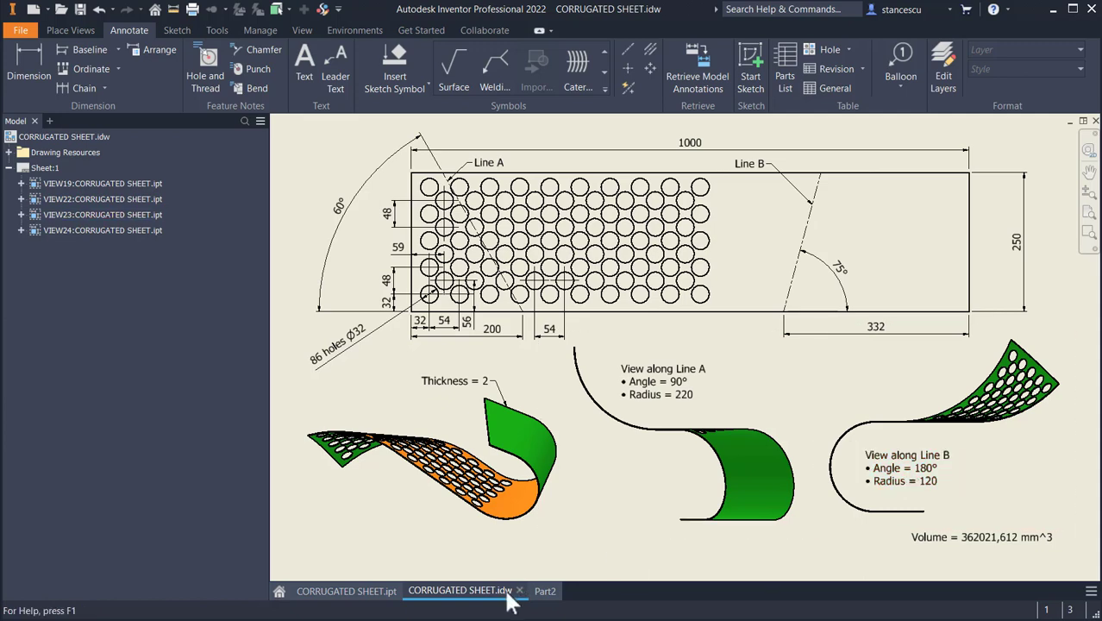
click(534, 592)
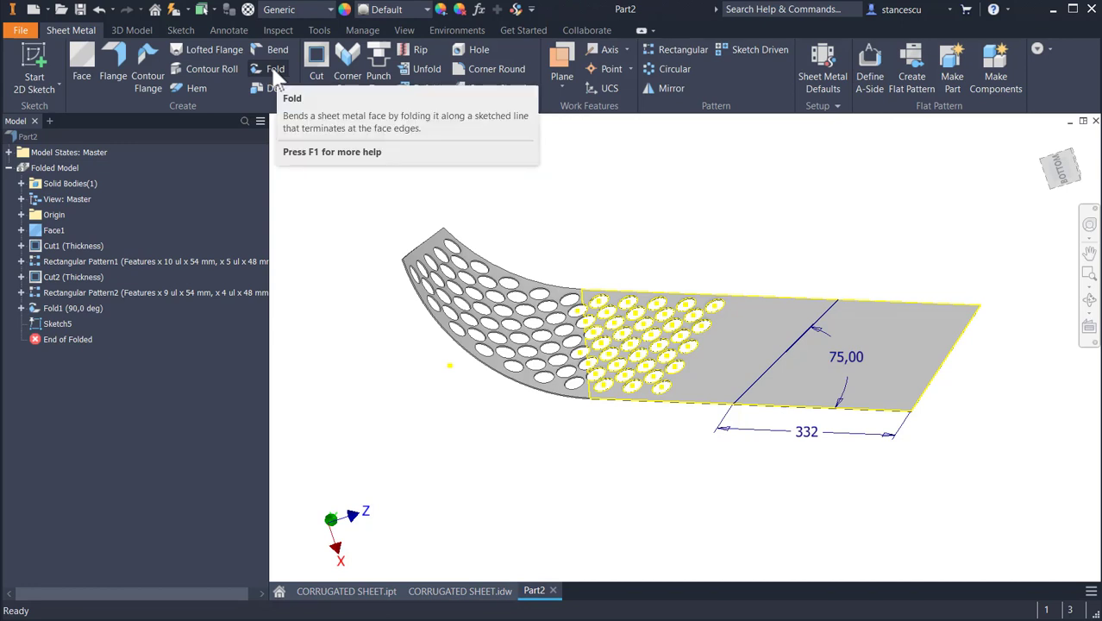
Step: Start a fold on the 75° line, flipped downward, with a 180° fold angle
click(273, 68)
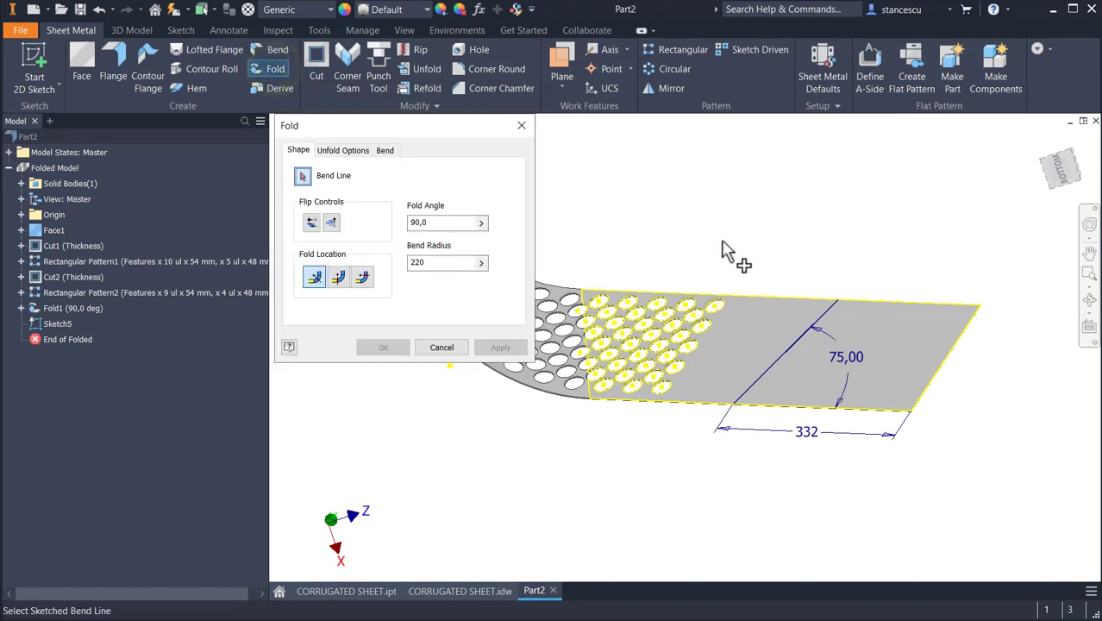
click(786, 355)
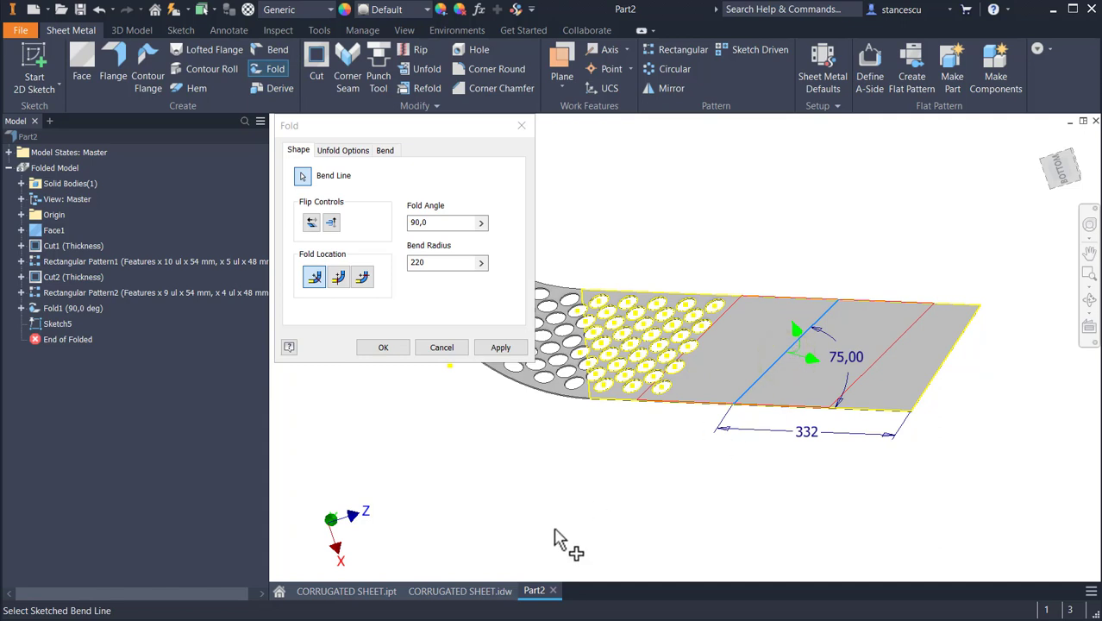
click(332, 223)
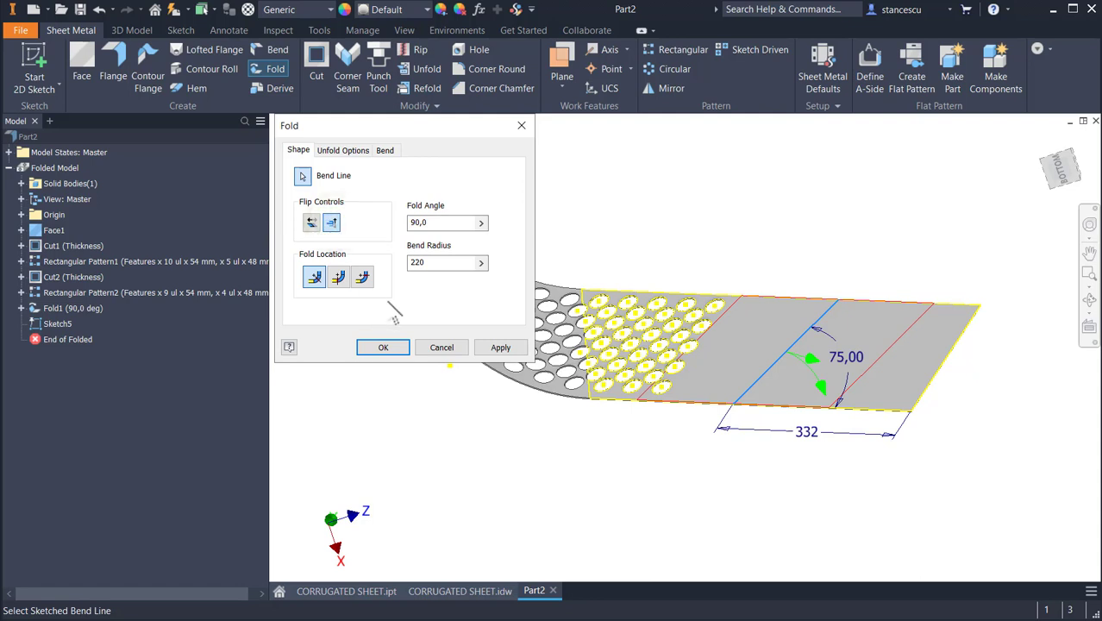
click(444, 263)
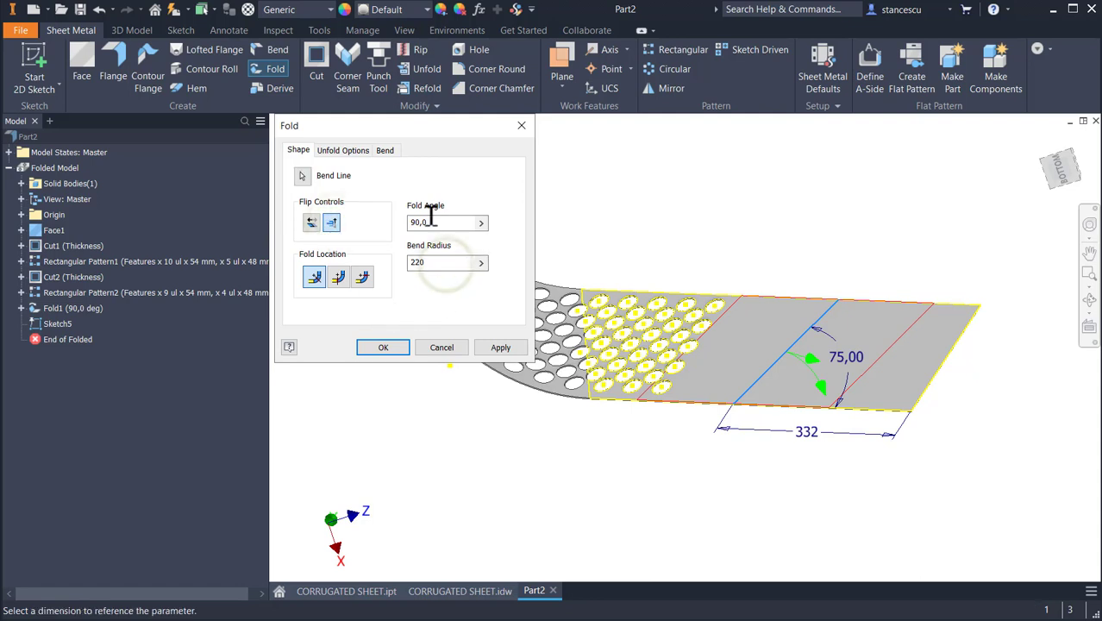
double_click(426, 222)
text(1)
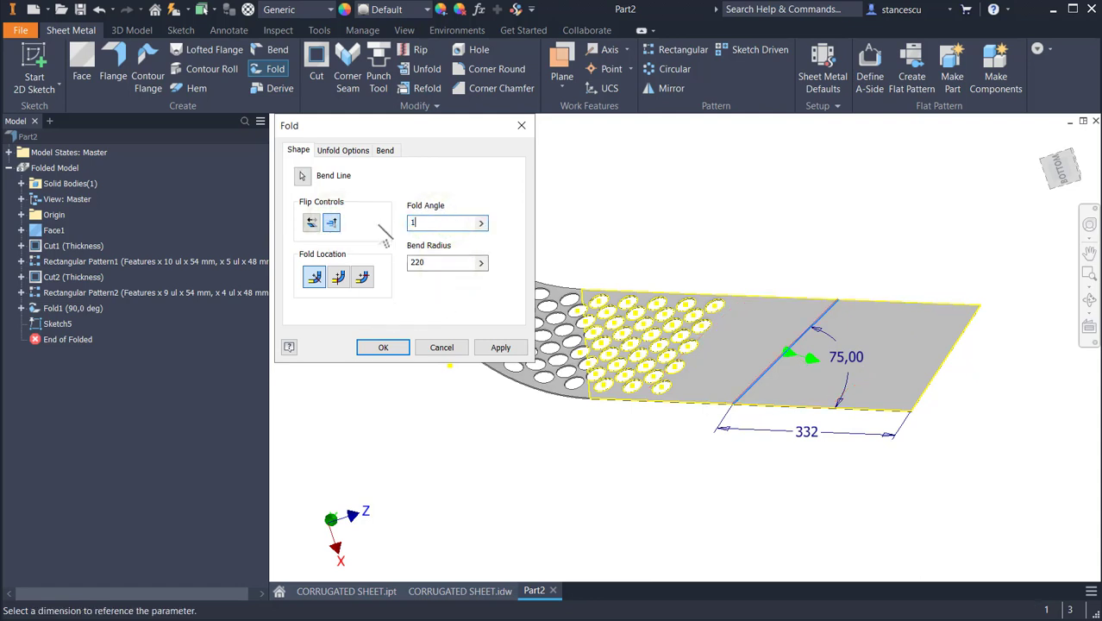
text(81)
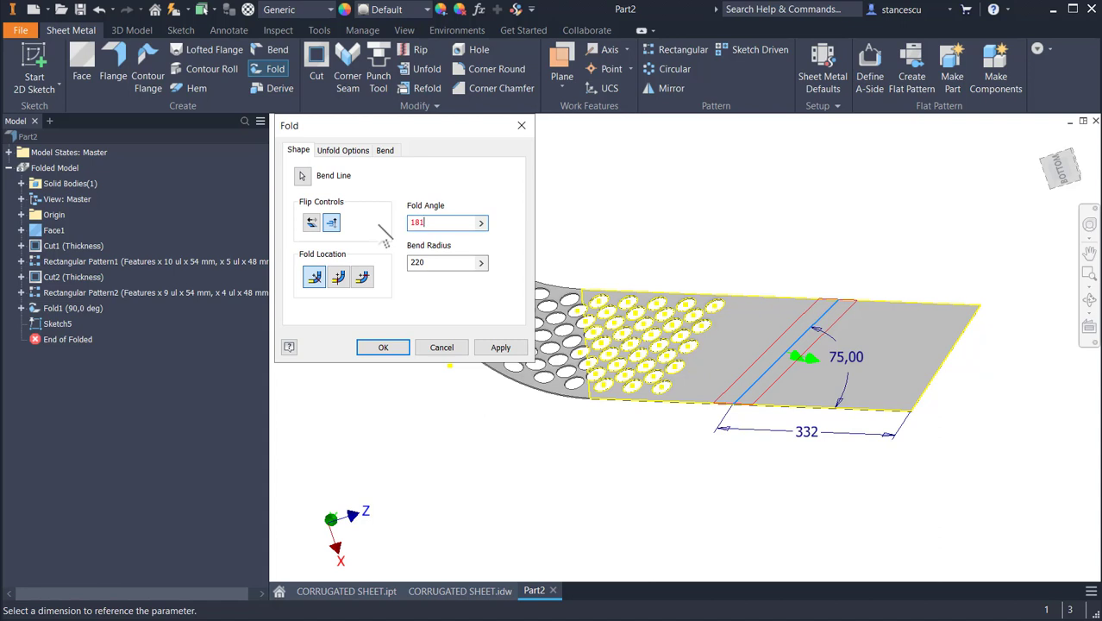
key(BackSpace)
text(0)
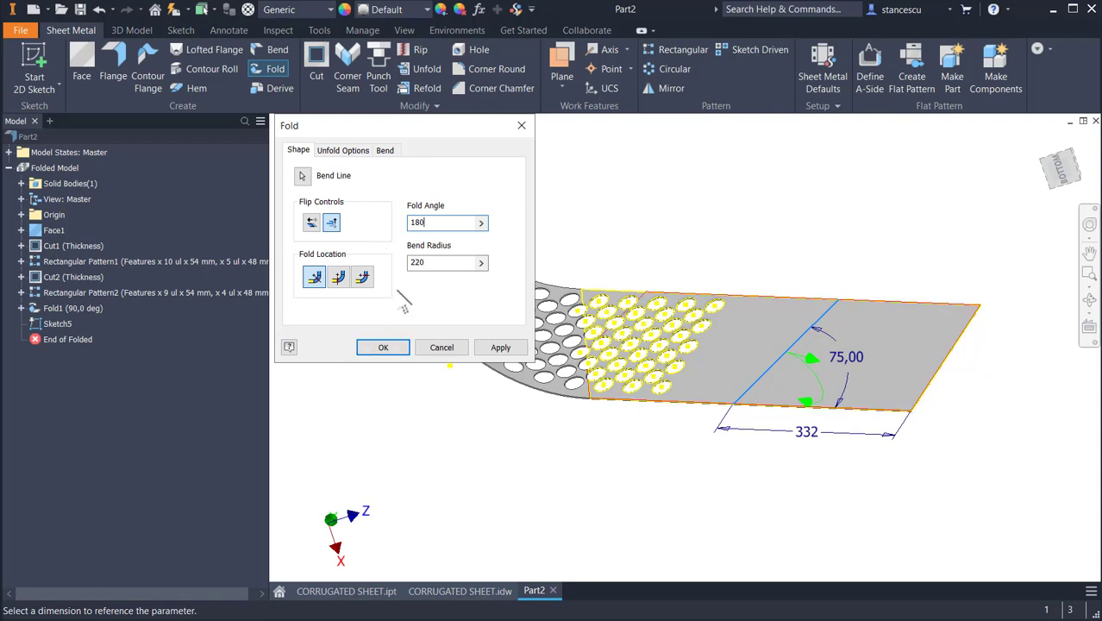
Step: Set the bend radius to 120, check both directions, and apply the fold
double_click(434, 264)
text(120)
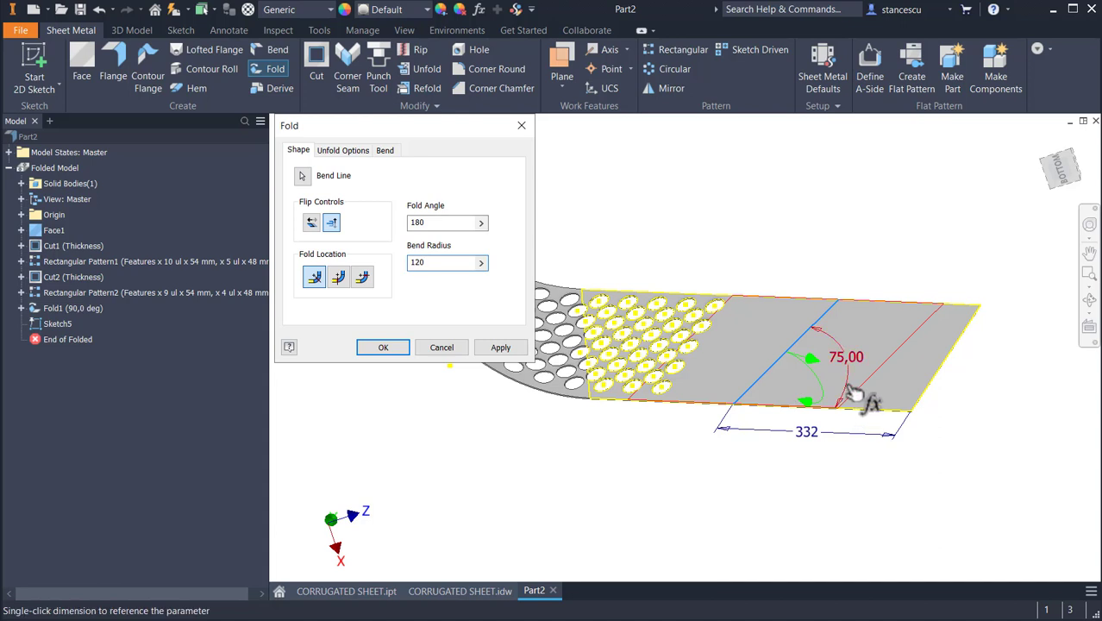
scroll(795, 435, down, 2)
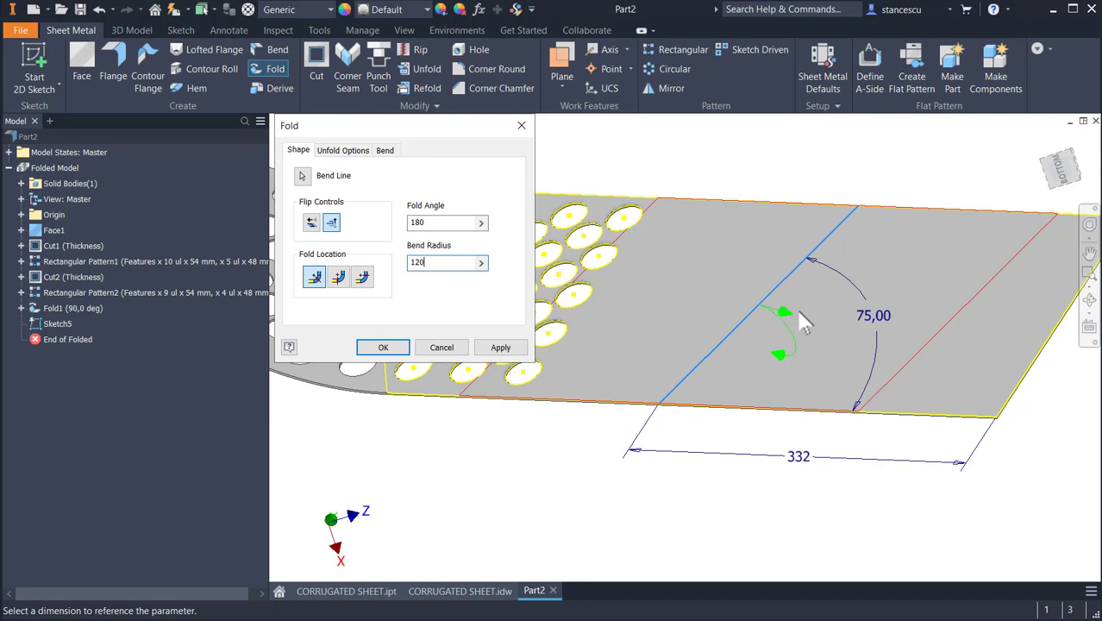
click(310, 221)
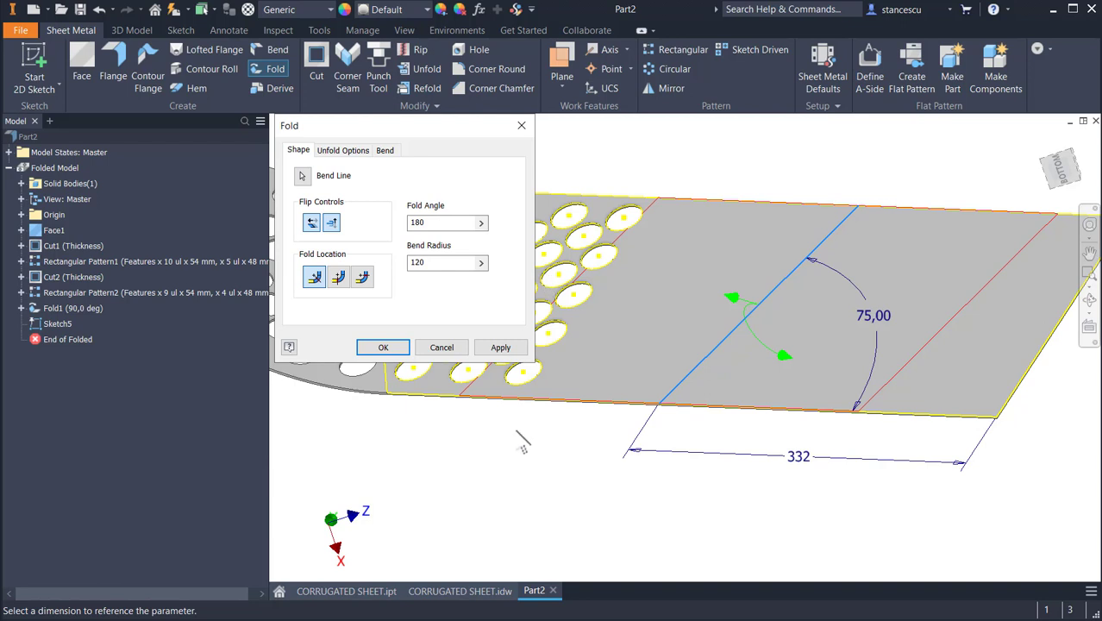
click(310, 223)
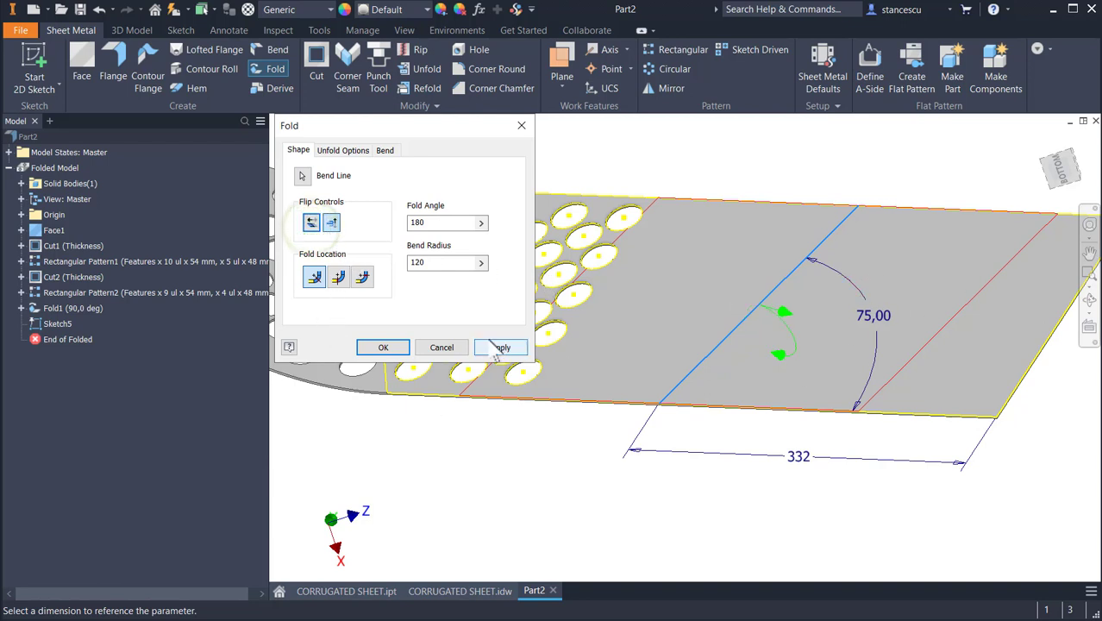
click(384, 349)
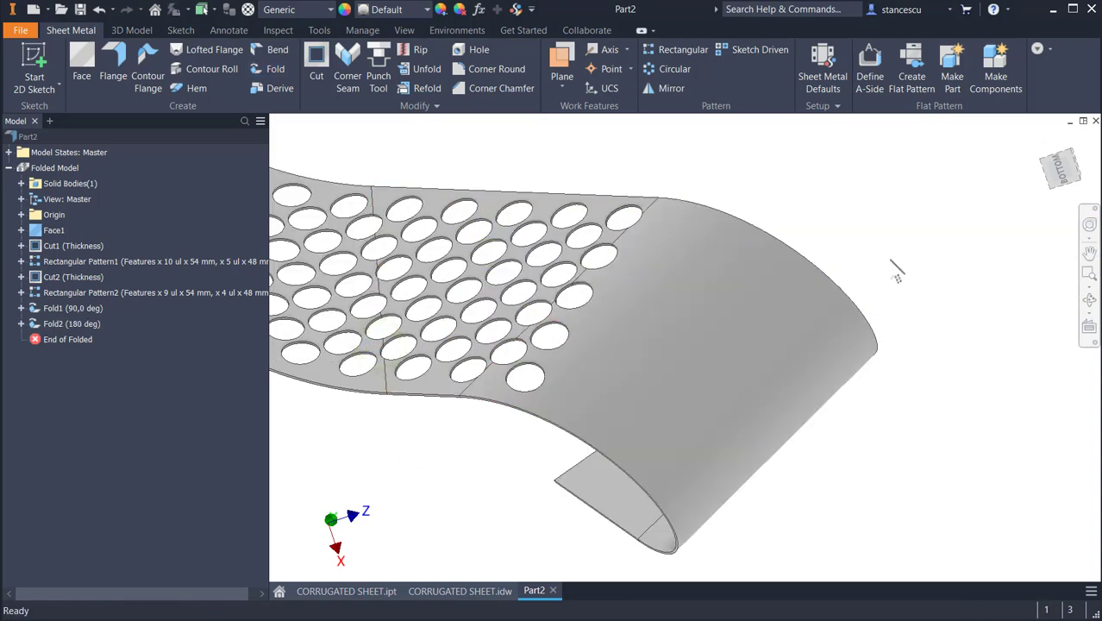
Step: Orbit the curled sheet and compare it with the CORRUGATED SHEET drawing
shift+middle_drag(897, 275, 652, 345)
shift+middle_drag(648, 342, 438, 450)
click(459, 592)
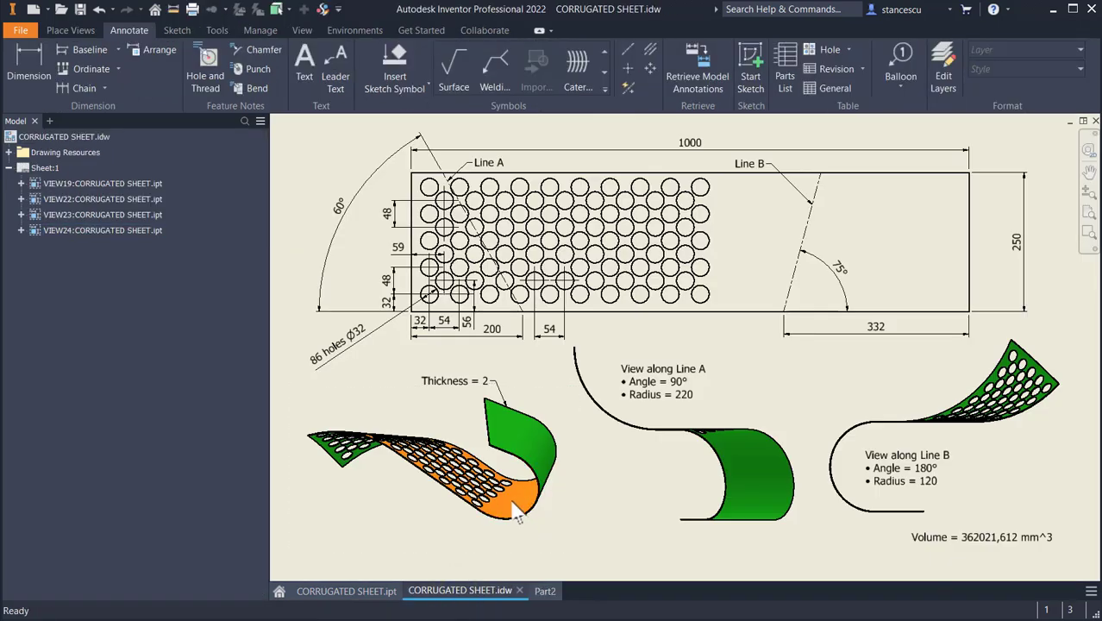
click(543, 591)
Step: Select the perforated, middle, curved and bottom flange faces on one side of the sheet
mouse_move(633, 421)
shift+middle_down()
mouse_move(638, 457)
mouse_move(627, 418)
shift+middle_up()
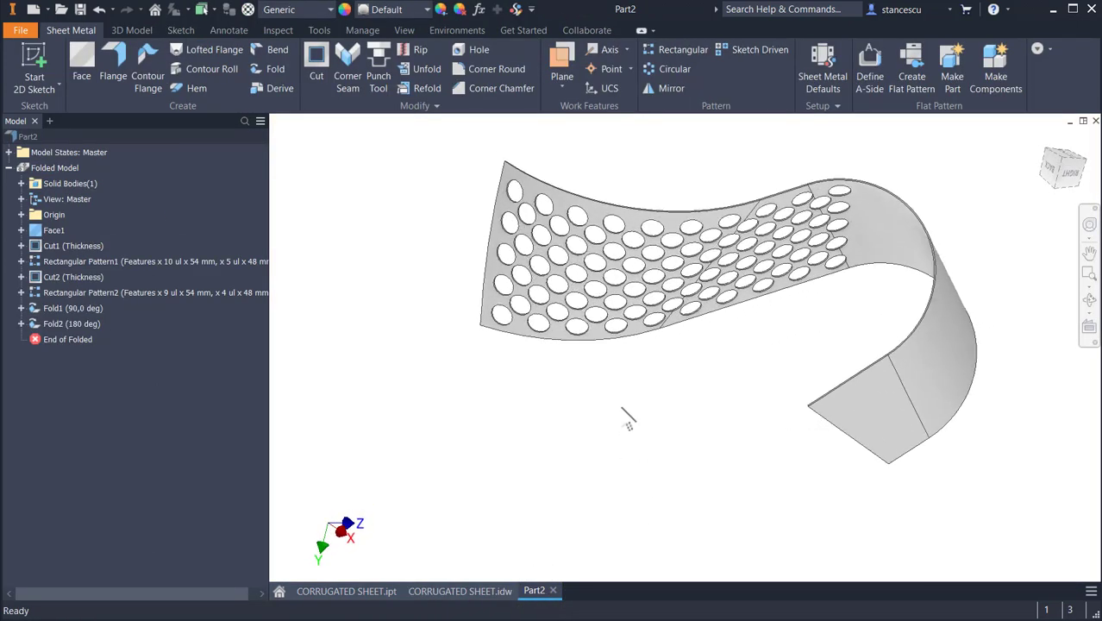
click(607, 221)
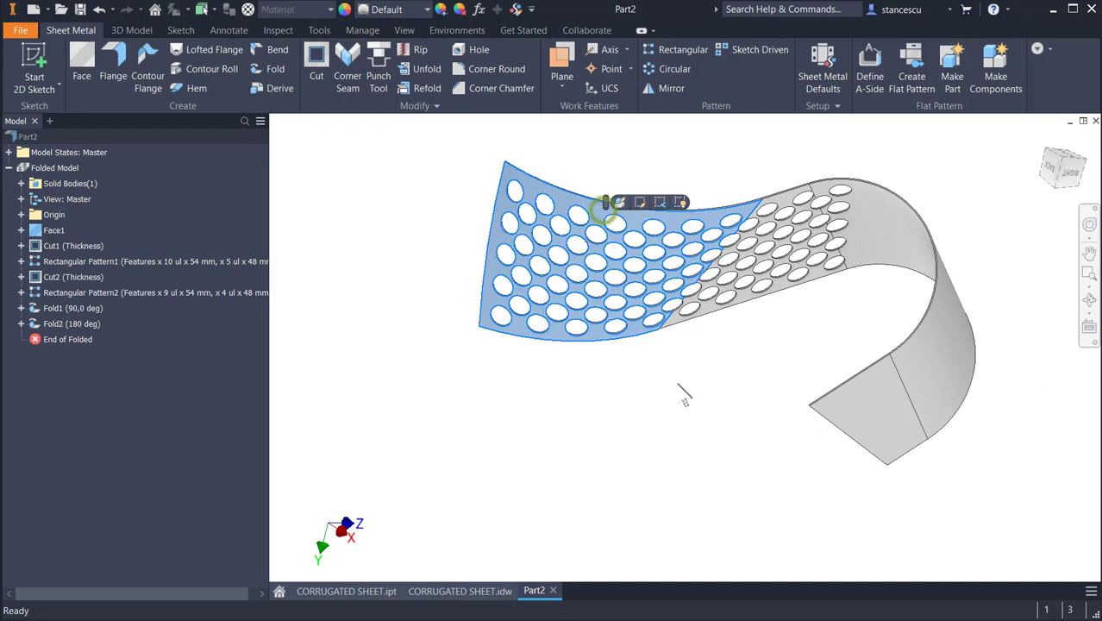
ctrl+click(784, 203)
ctrl+click(899, 232)
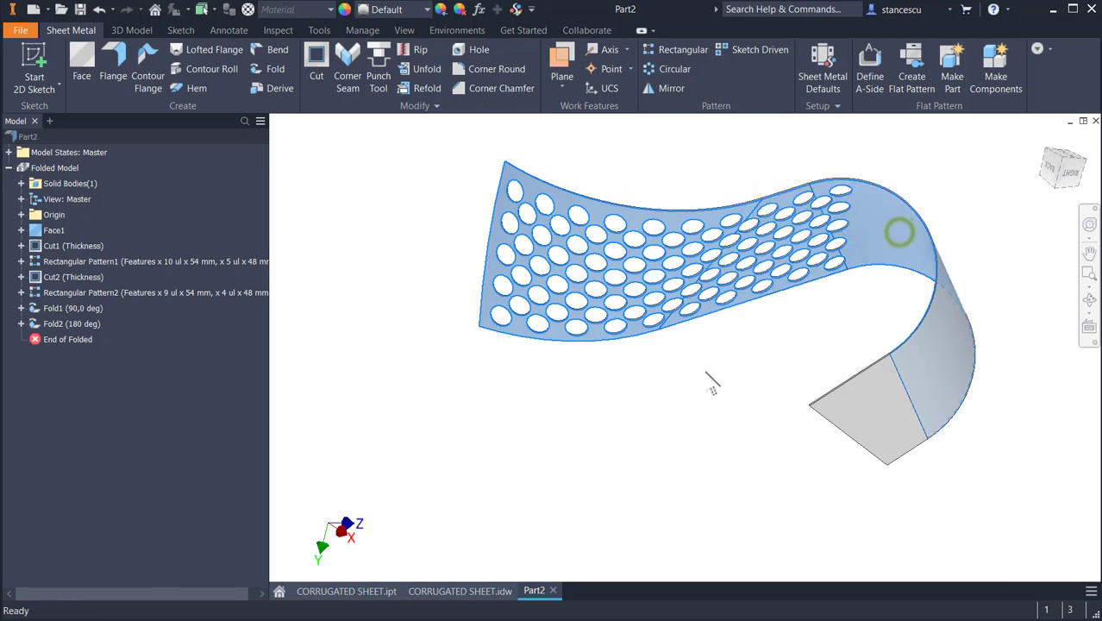
shift+middle_drag(710, 385, 724, 417)
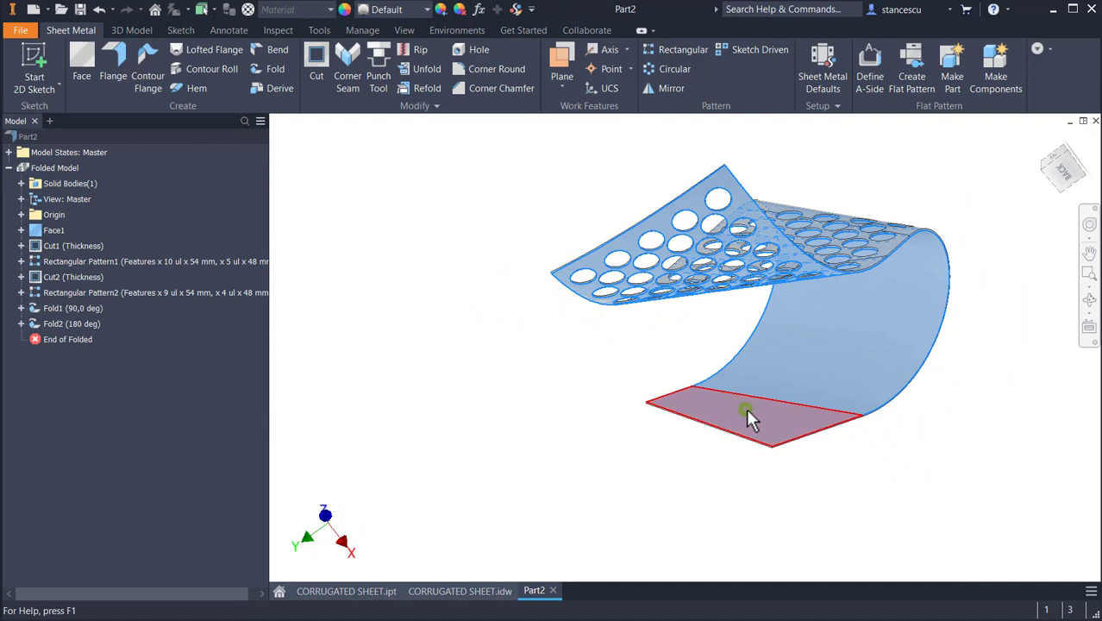
ctrl+click(746, 407)
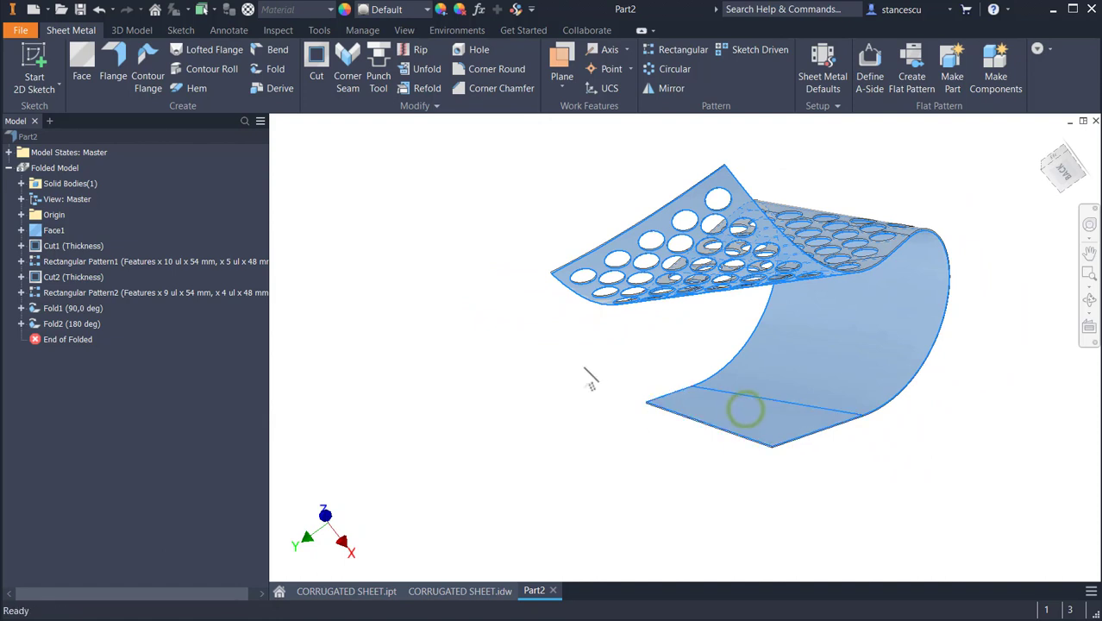
Step: Apply the Orange appearance to the selected faces, then orbit to view the grey underside
click(402, 10)
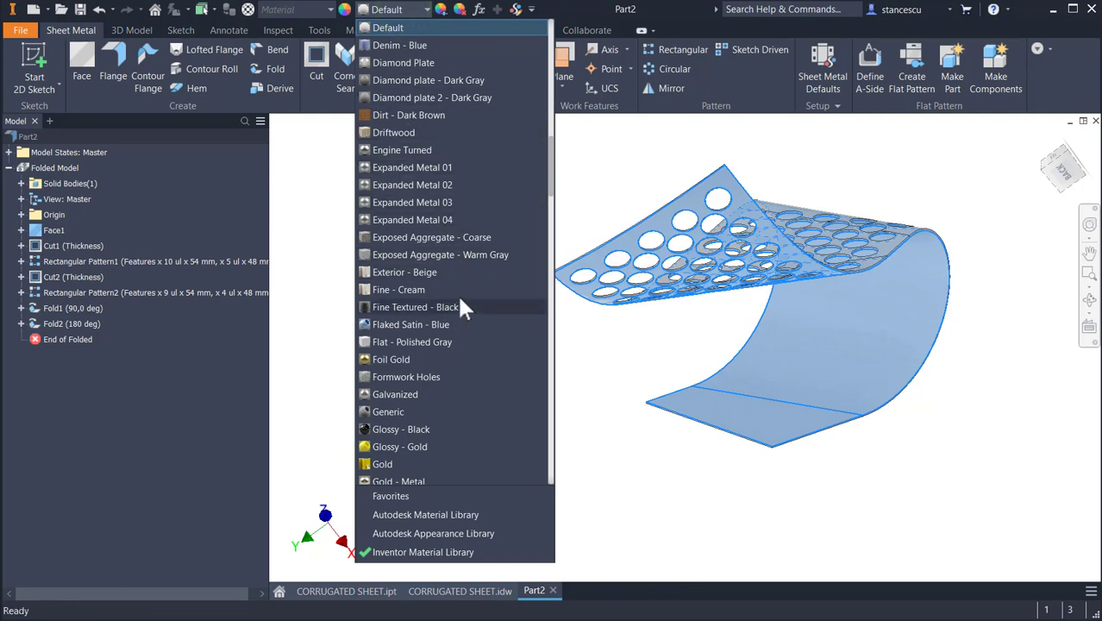
scroll(460, 297, down, 10)
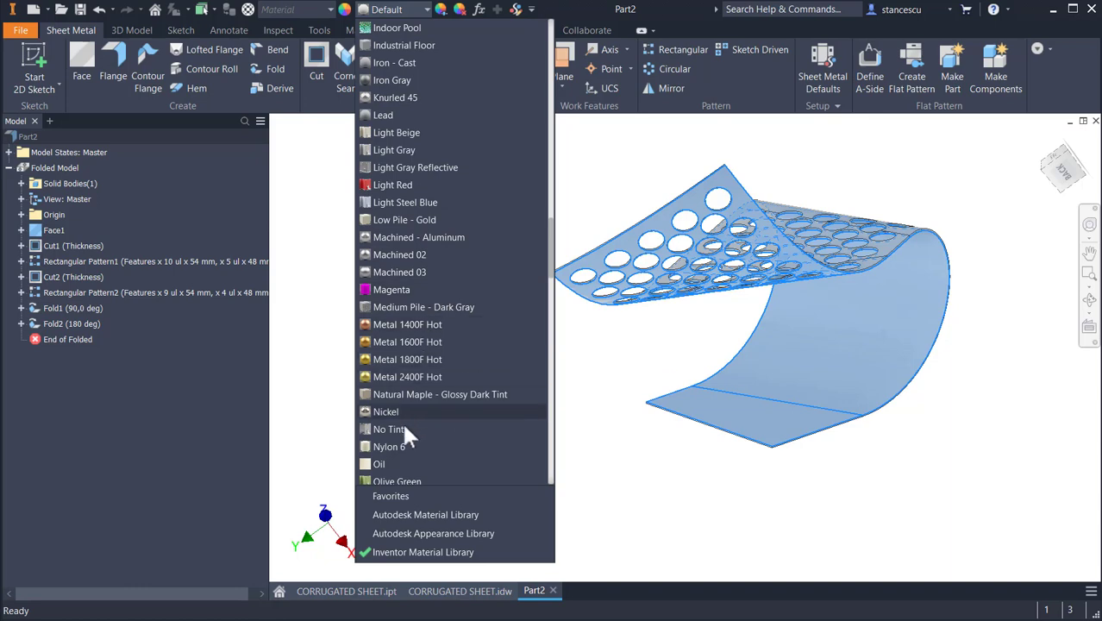
scroll(408, 448, down, 3)
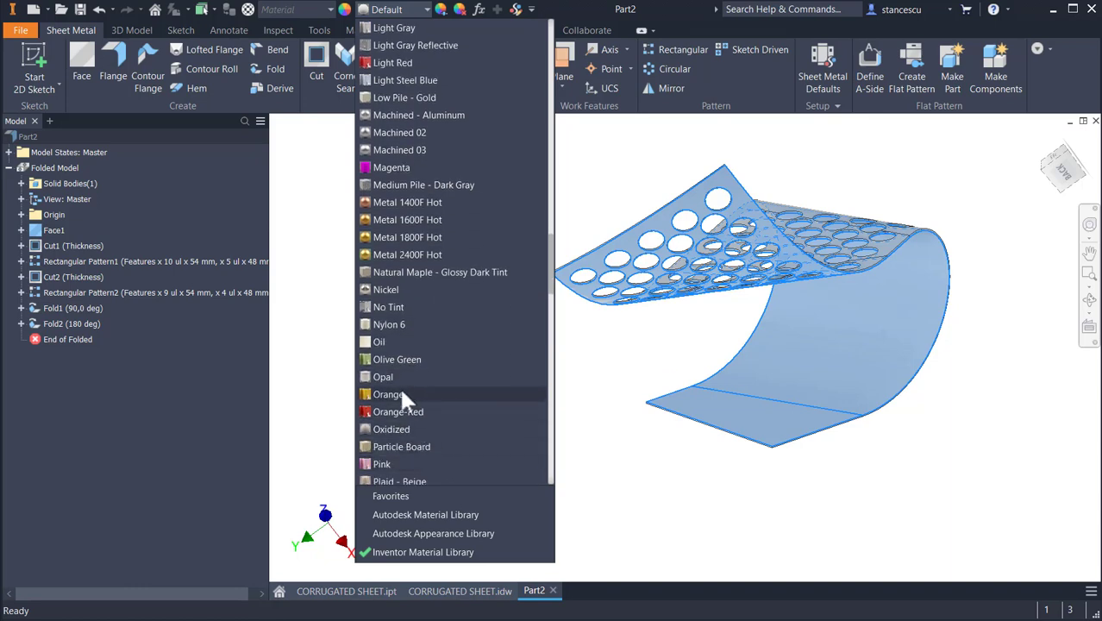
click(401, 393)
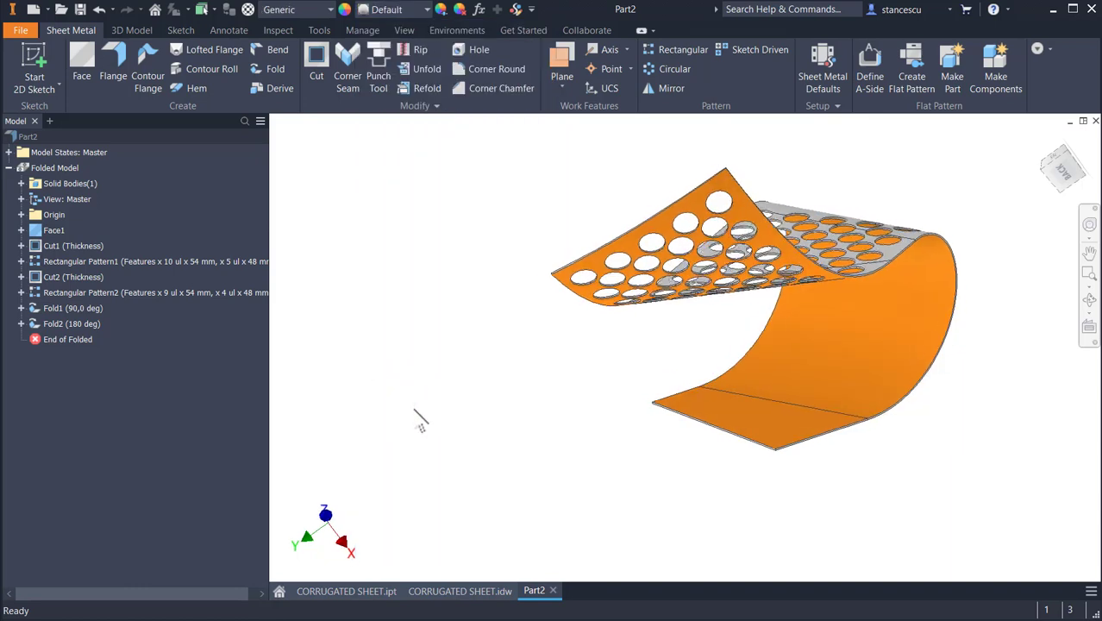
shift+middle_drag(421, 422, 580, 345)
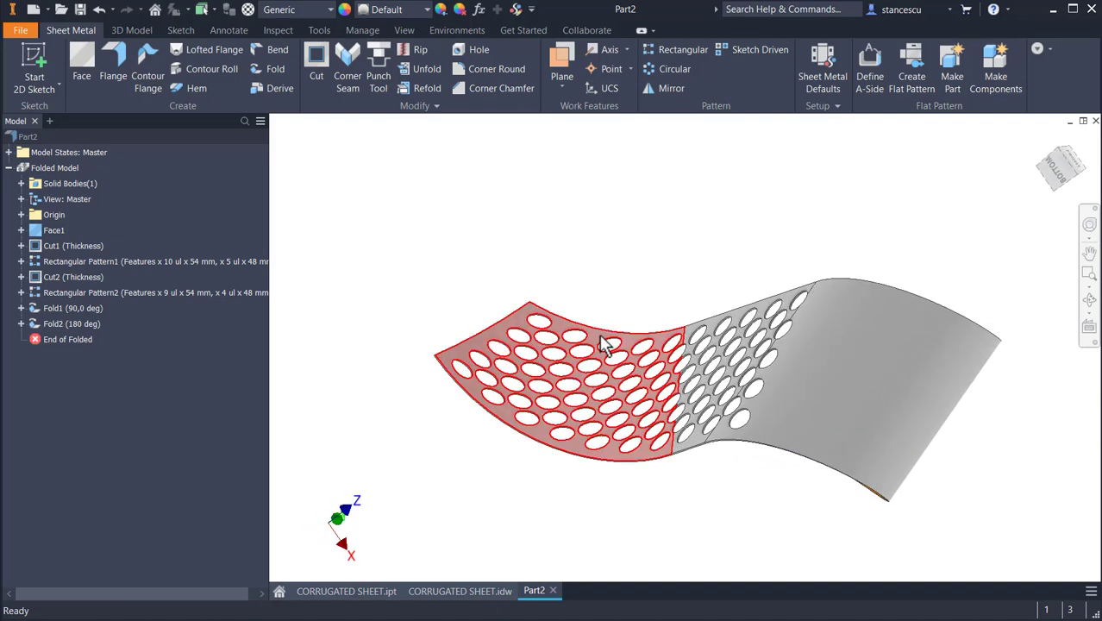
Step: Select the left, middle, right and lower flat underside faces and apply Dark Green
click(603, 343)
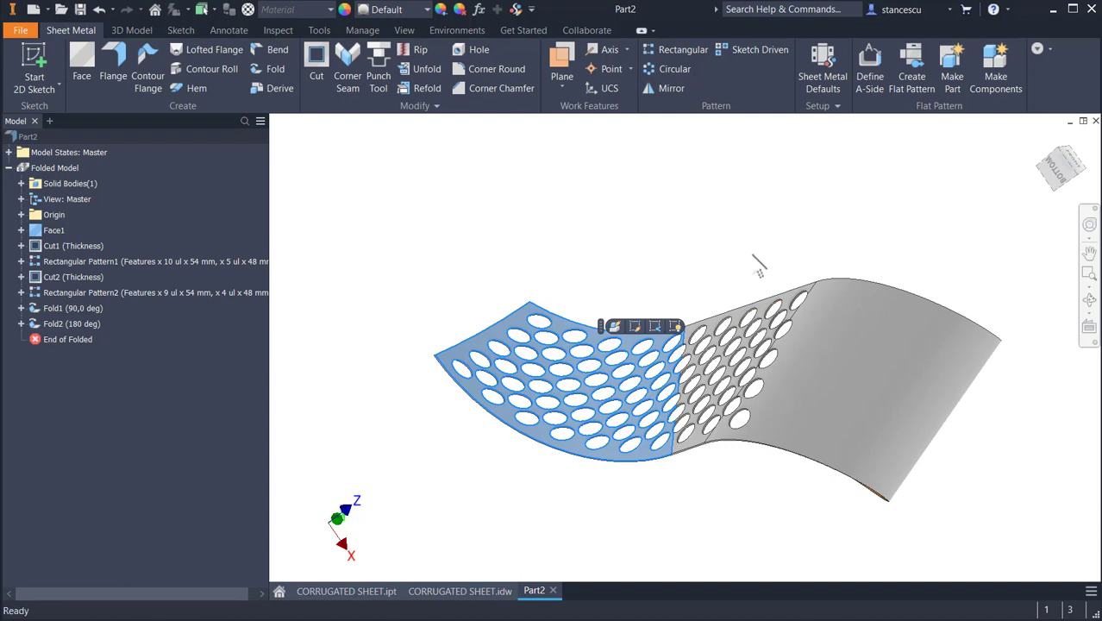
scroll(758, 263, up, 3)
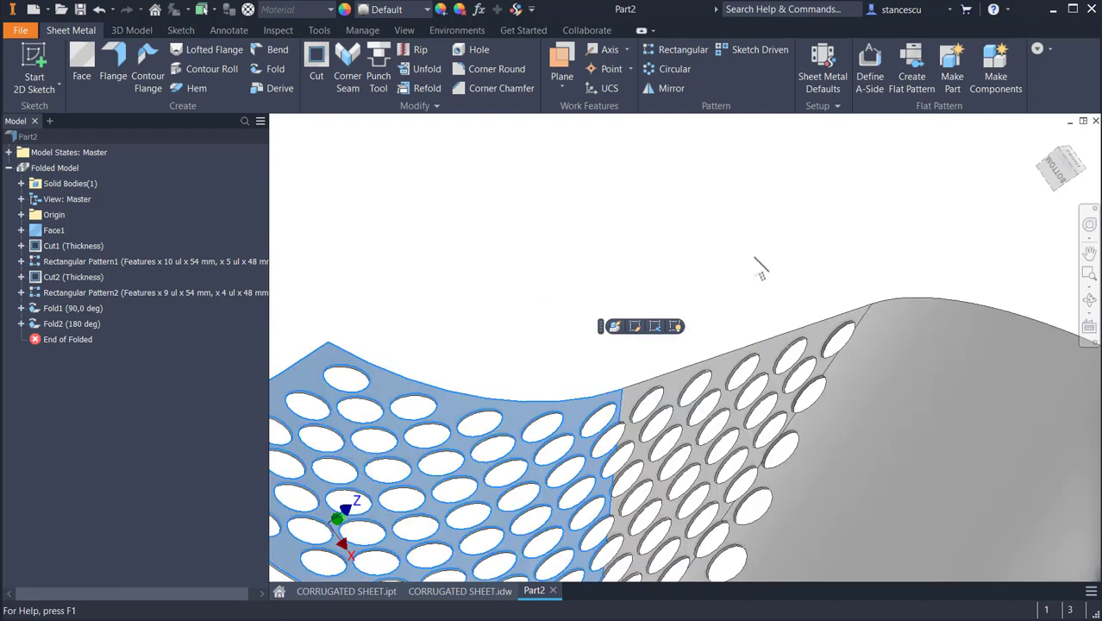
ctrl+click(771, 357)
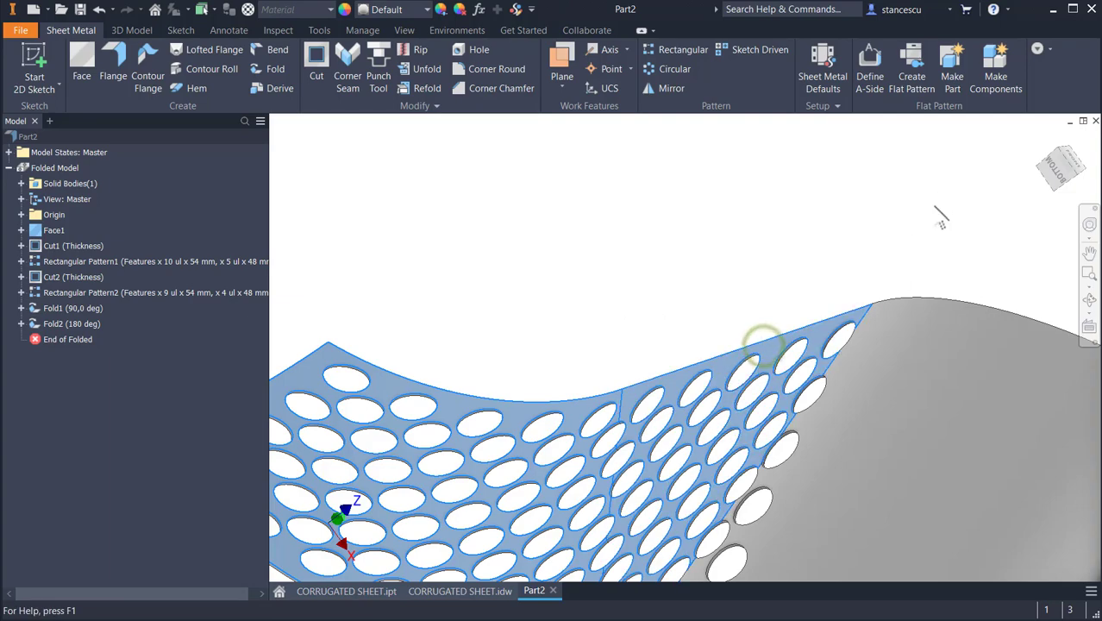
ctrl+click(912, 311)
shift+middle_drag(912, 310, 862, 367)
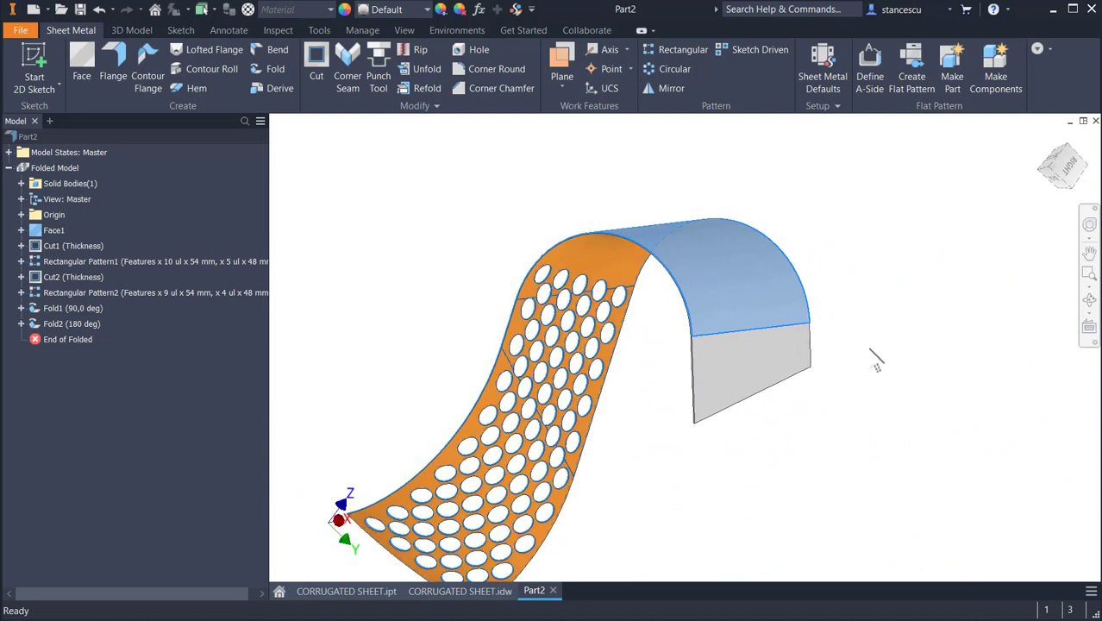
ctrl+click(722, 379)
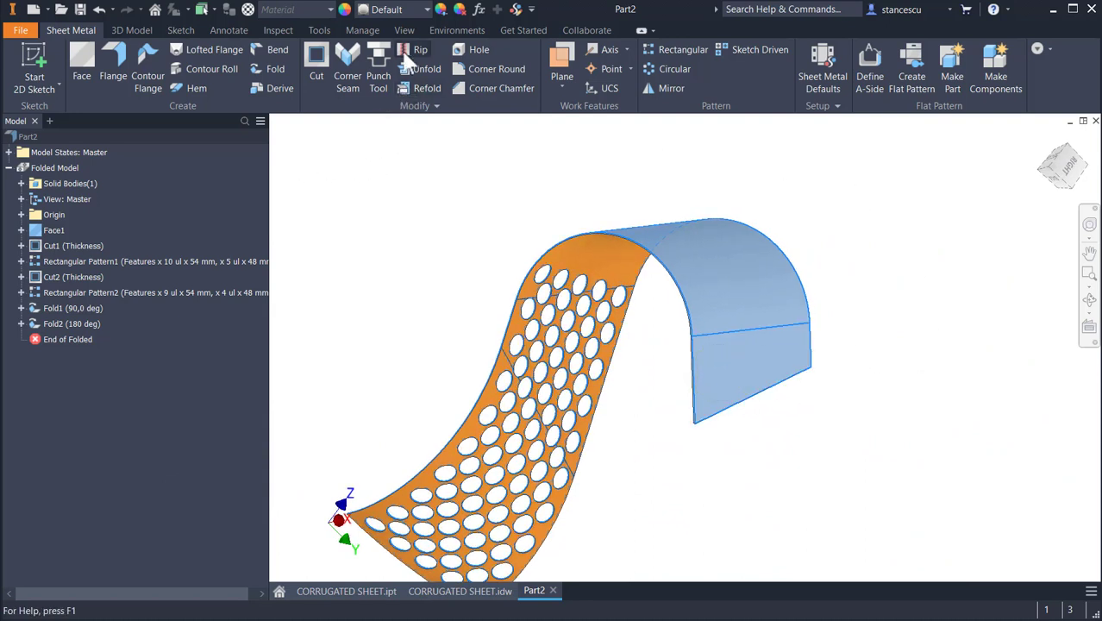
click(404, 11)
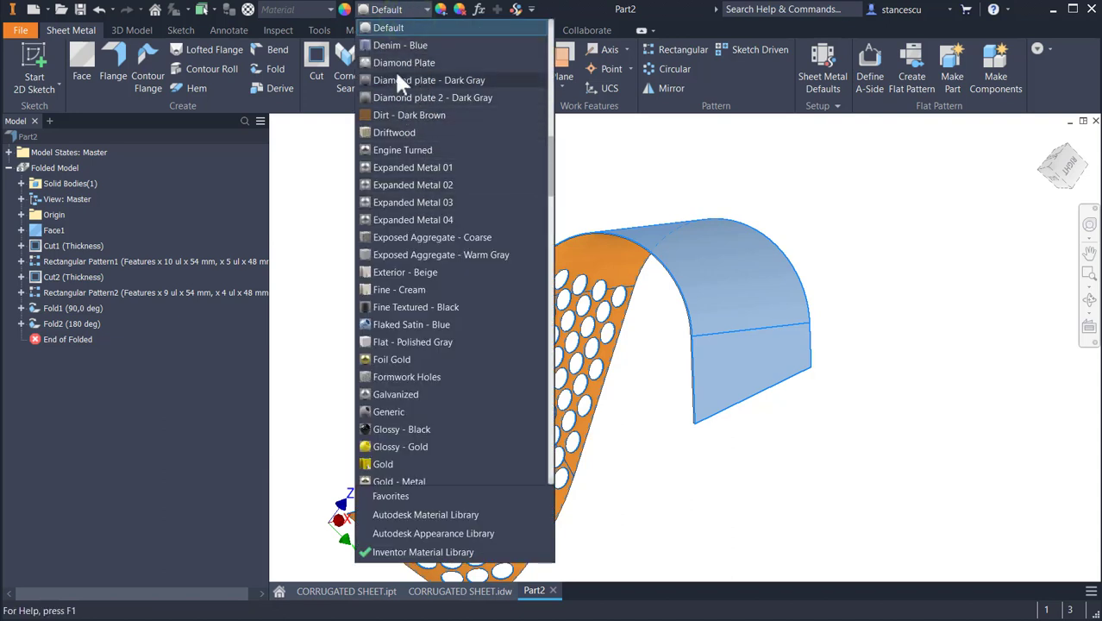
scroll(400, 73, up, 1)
scroll(401, 58, up, 1)
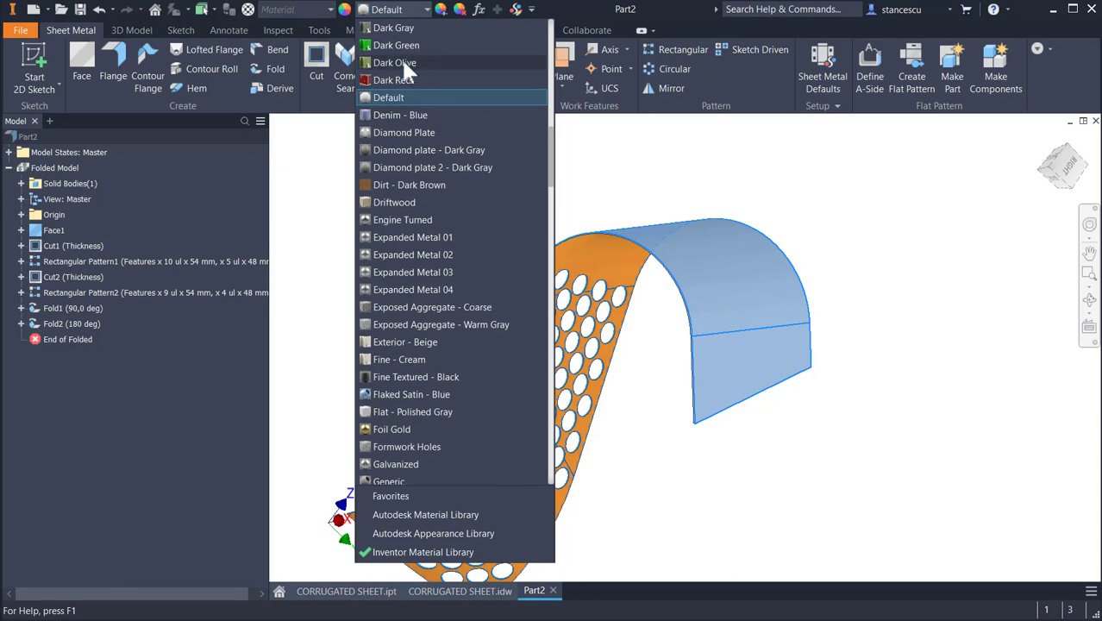
click(392, 46)
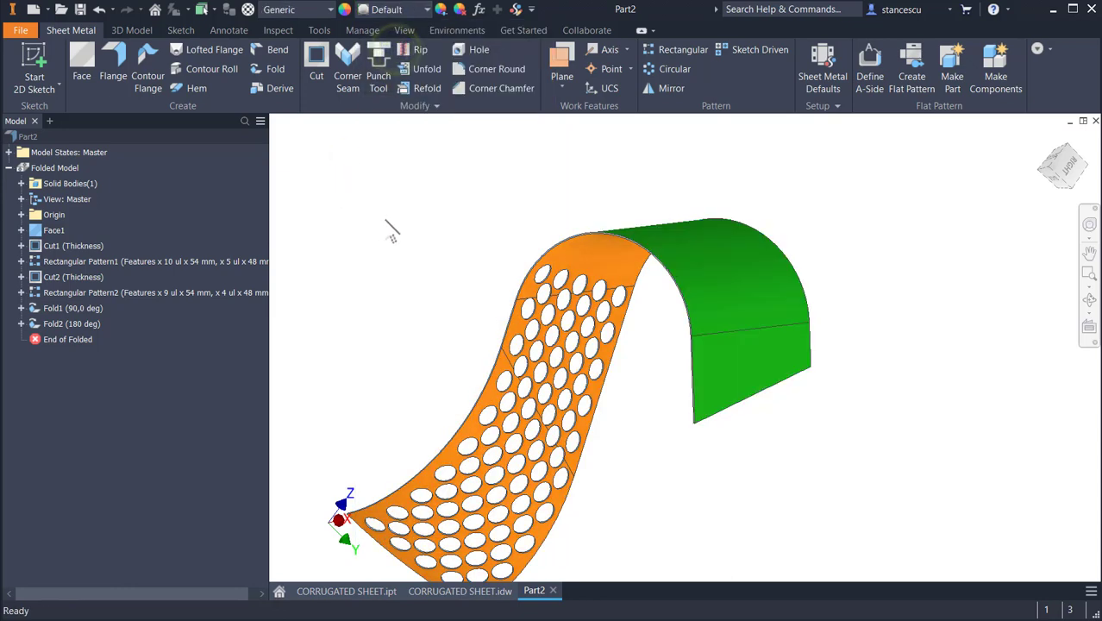
Step: Clear the face selection and switch to the Realistic visual style without edge outlines
key(F5)
key(F5)
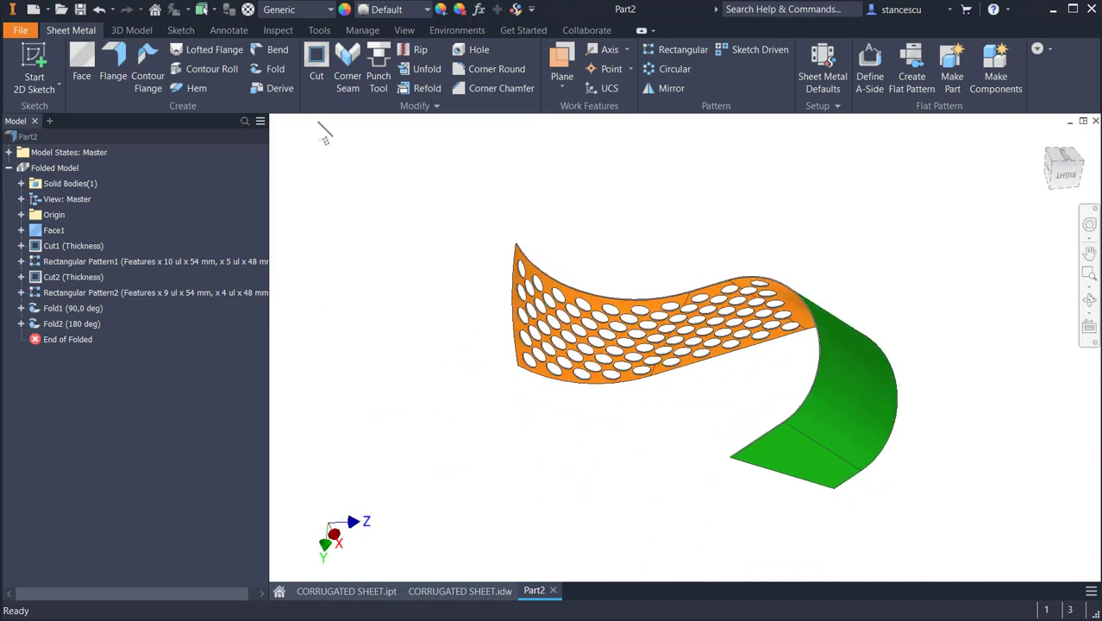
click(403, 32)
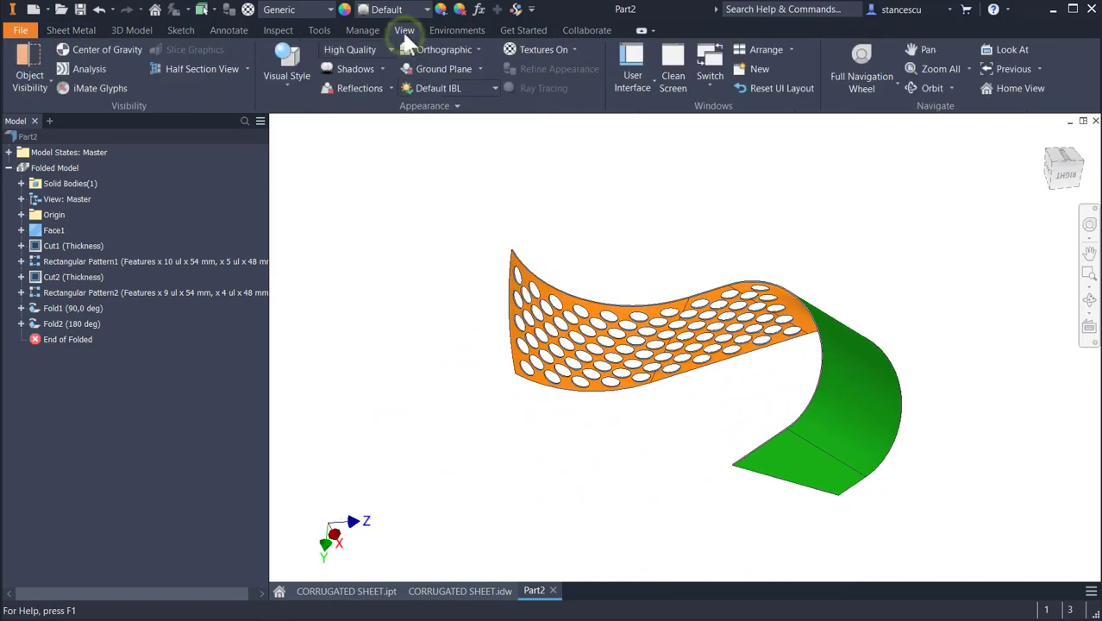
click(291, 75)
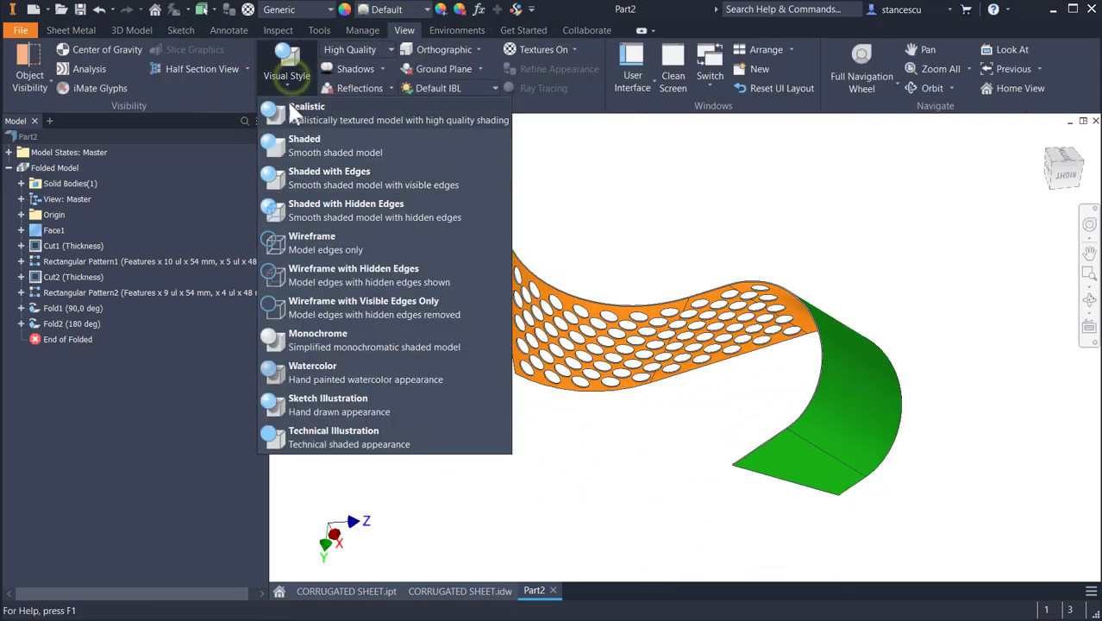
click(310, 156)
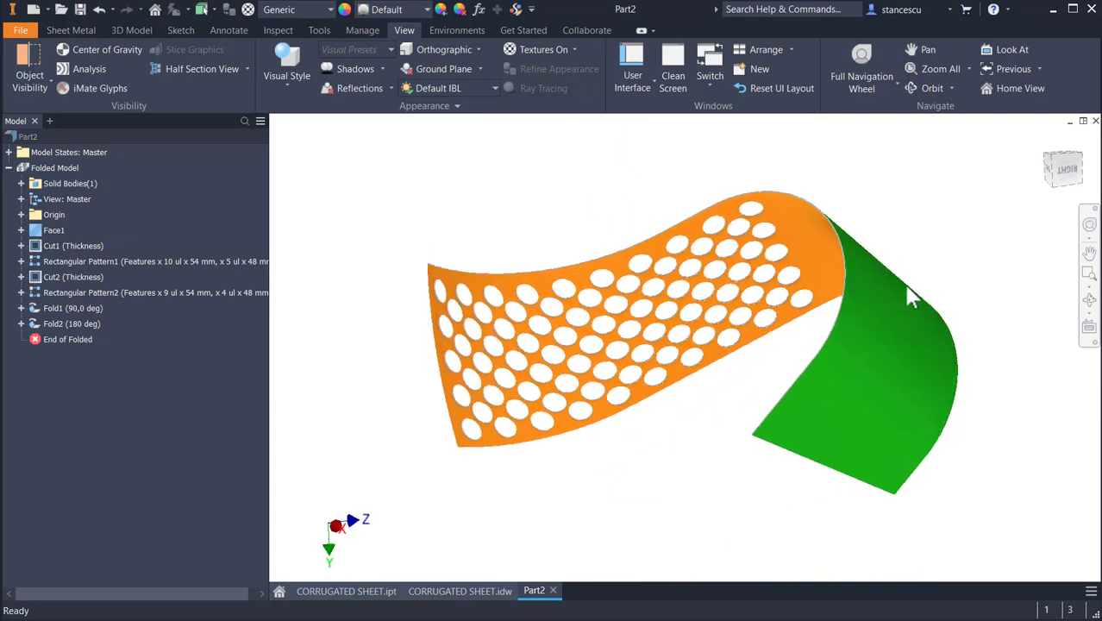
Step: Set Part2's material to Stainless Steel and orbit to view the green holed side
click(291, 9)
scroll(270, 269, down, 10)
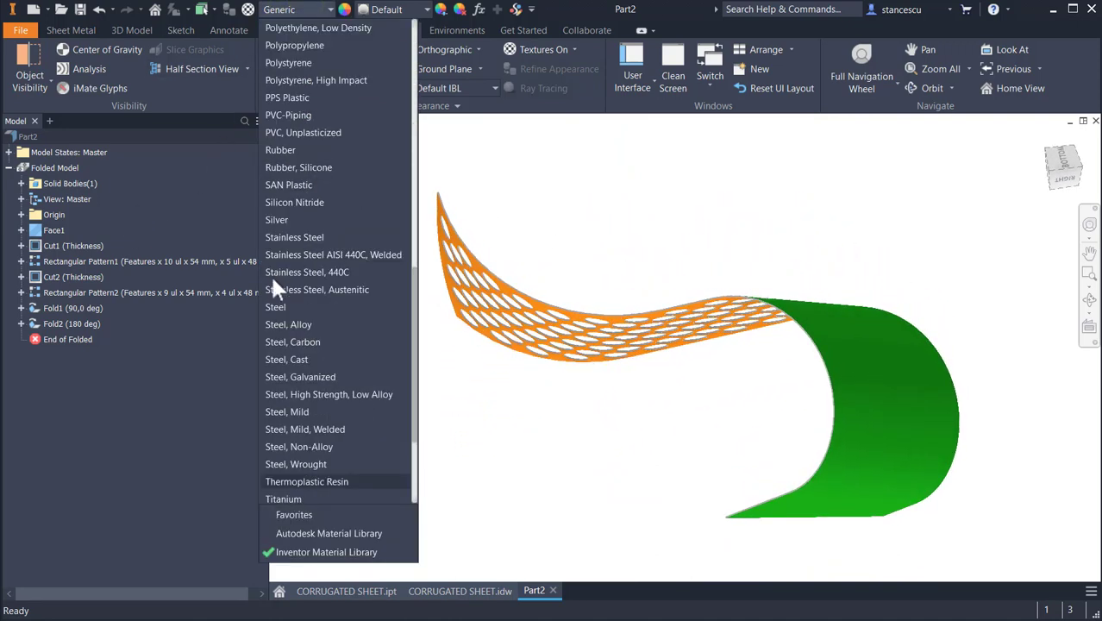
click(289, 239)
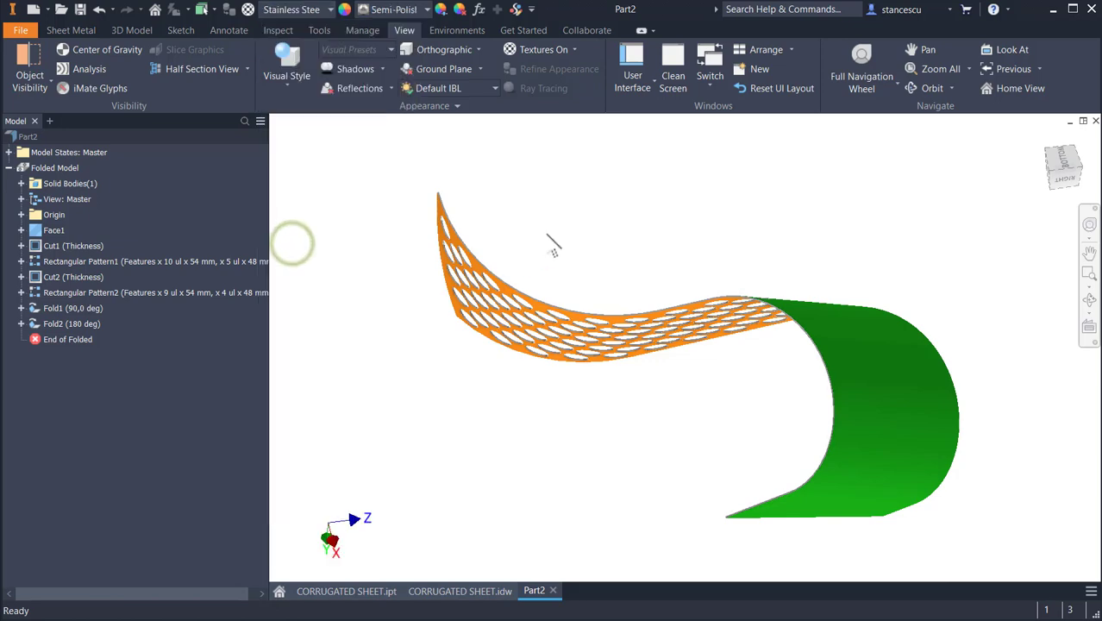
shift+middle_drag(645, 223, 442, 415)
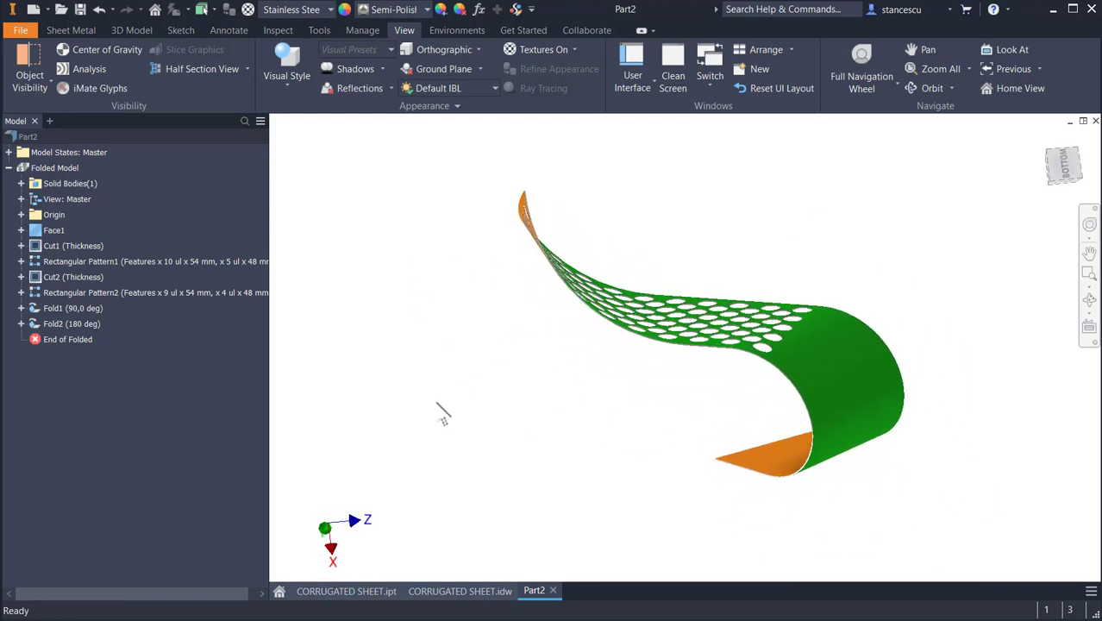
Step: Update Part2's physical properties in iProperties and copy the 362021,612 mm^3 volume
click(450, 591)
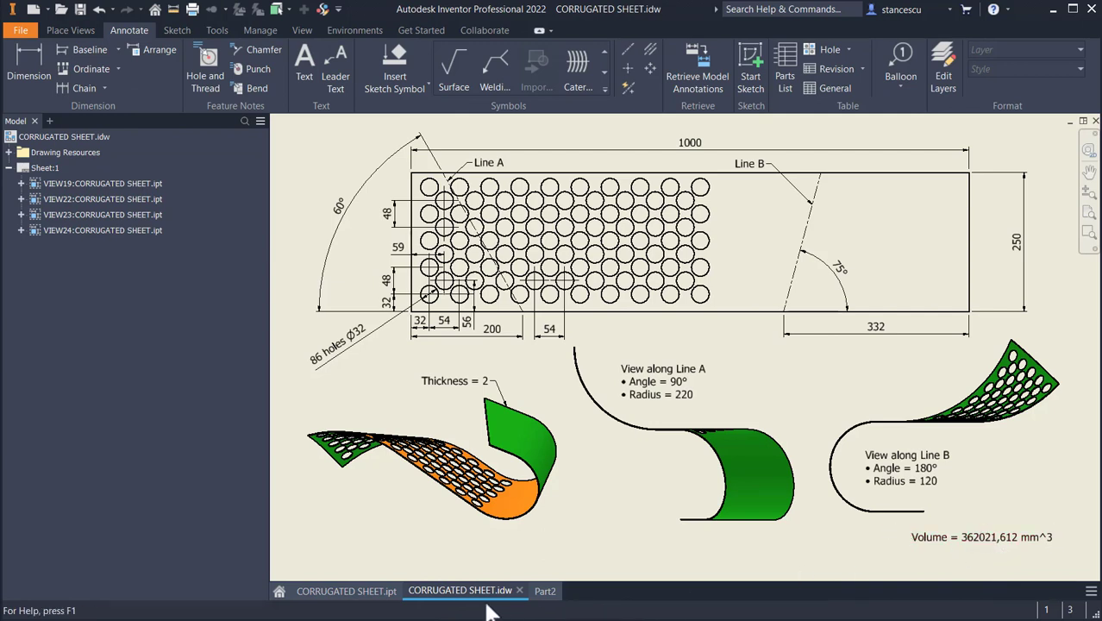
click(552, 593)
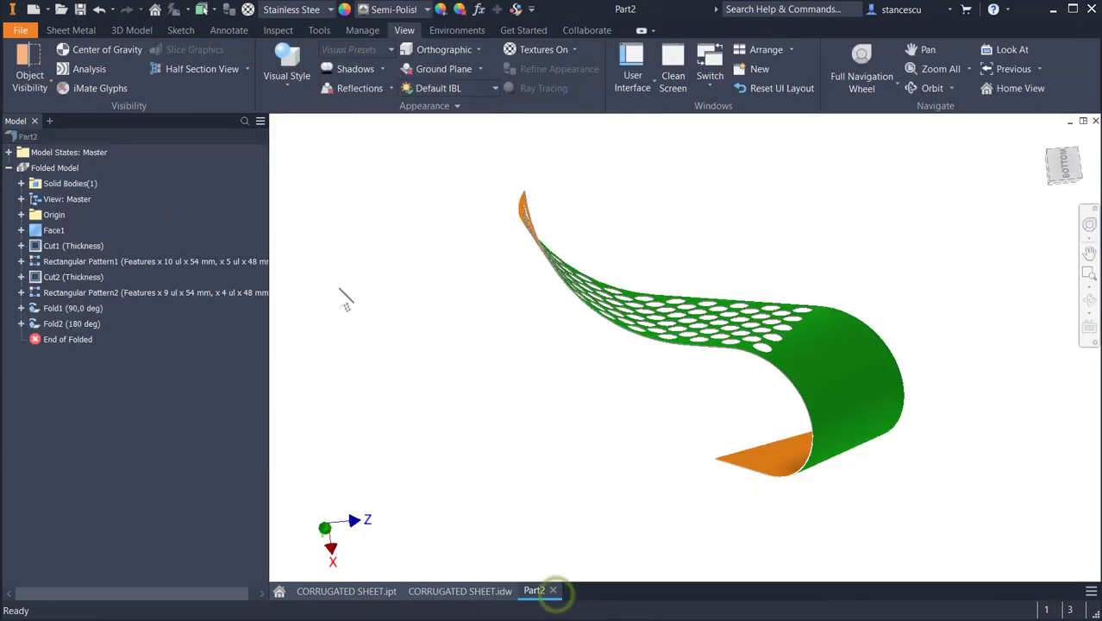
right_click(28, 138)
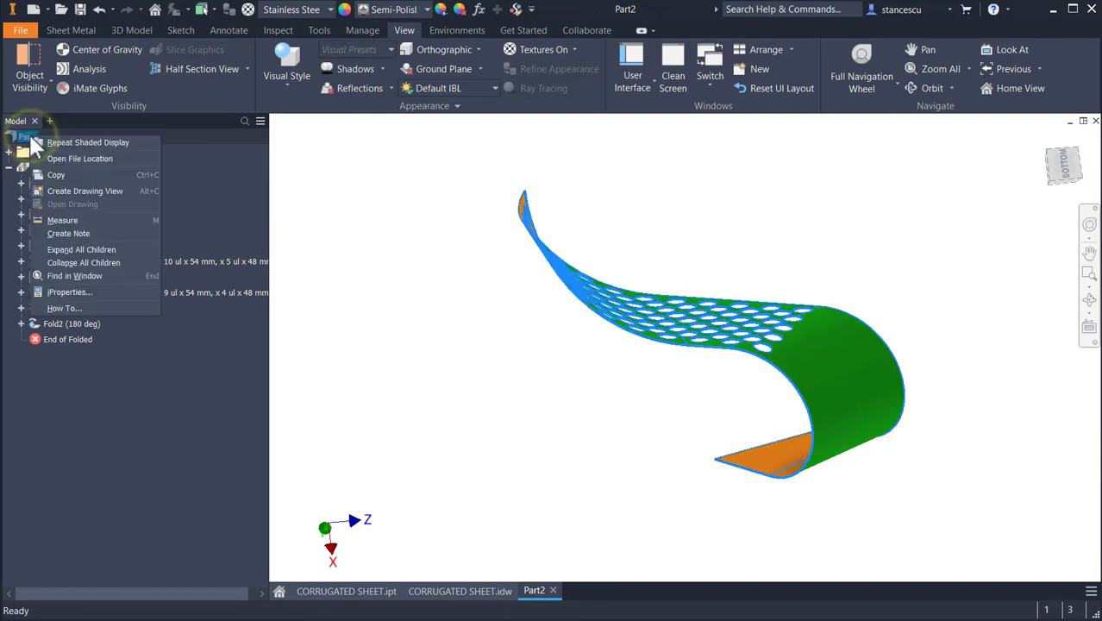
click(76, 293)
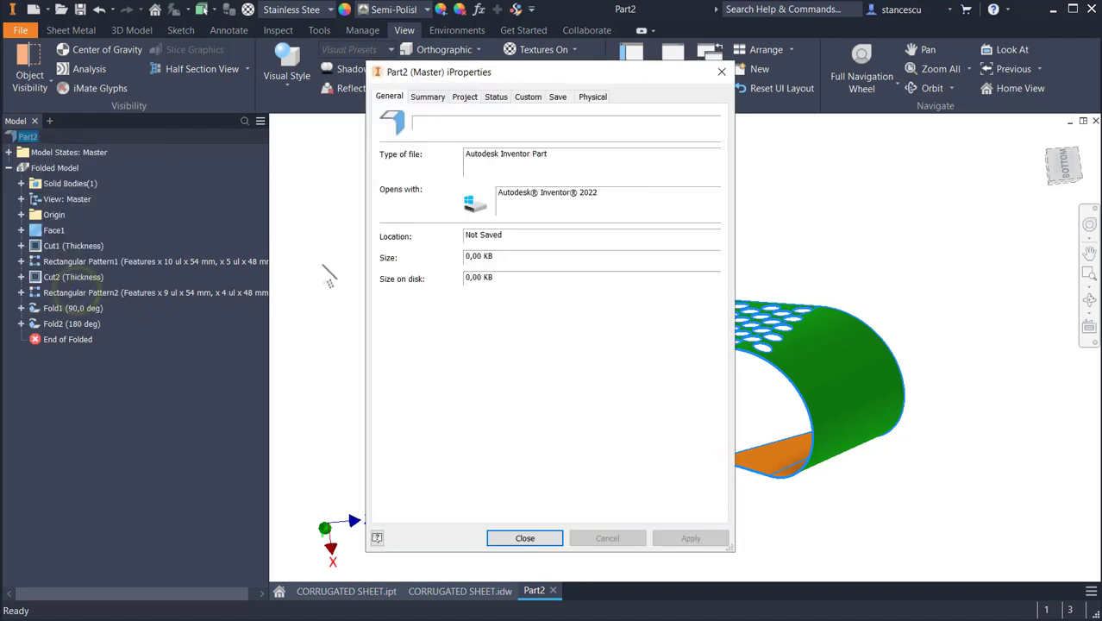
click(593, 97)
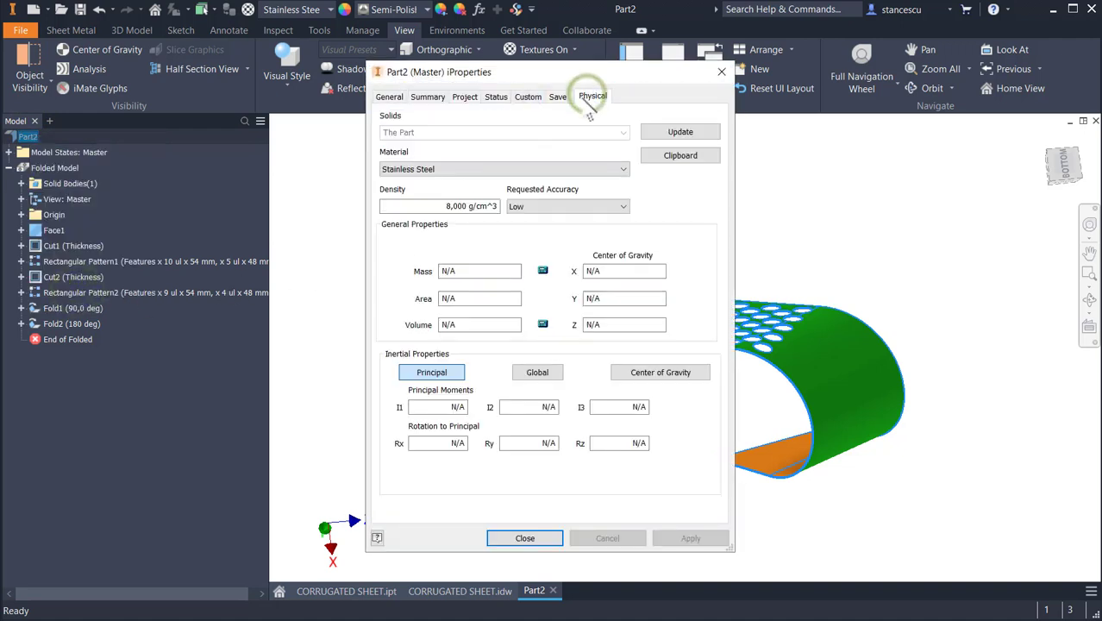
click(664, 135)
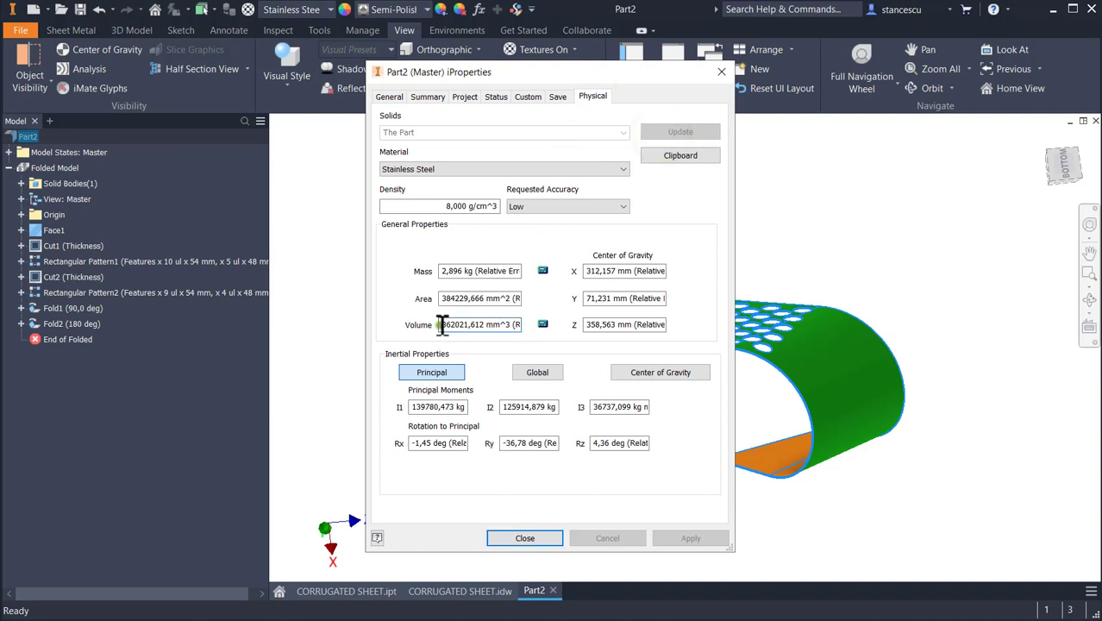
drag(442, 324, 510, 324)
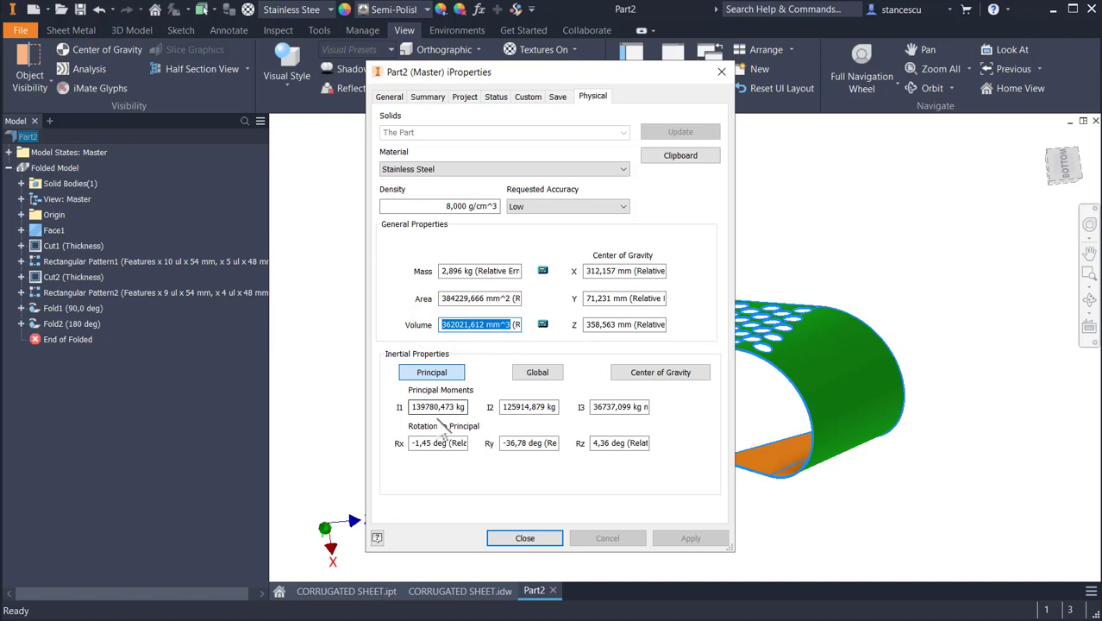
key(ctrl+c)
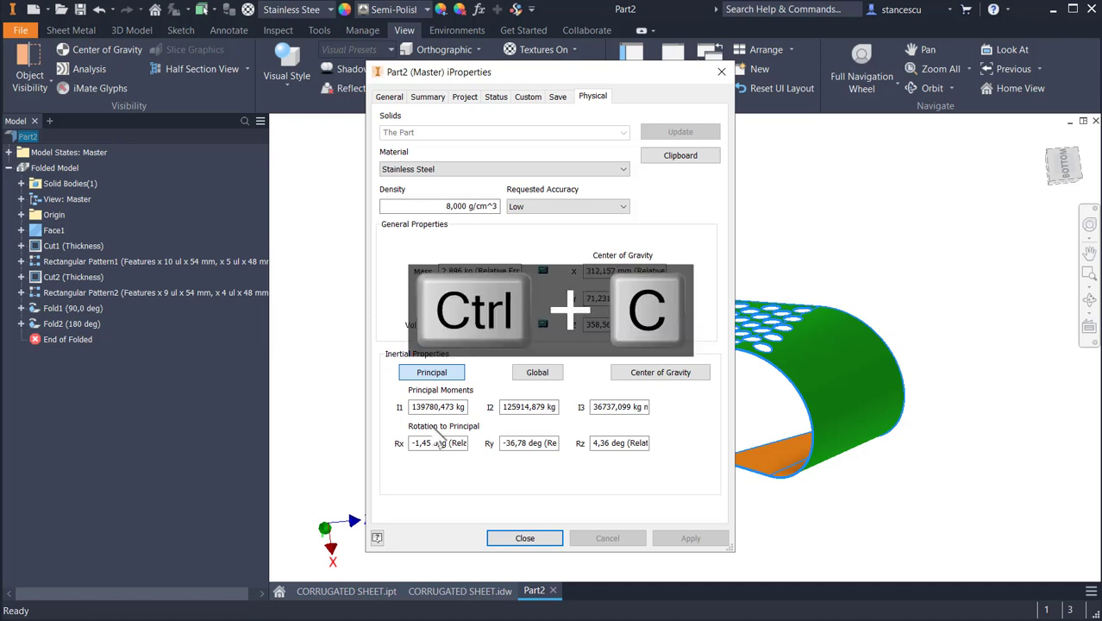
click(523, 538)
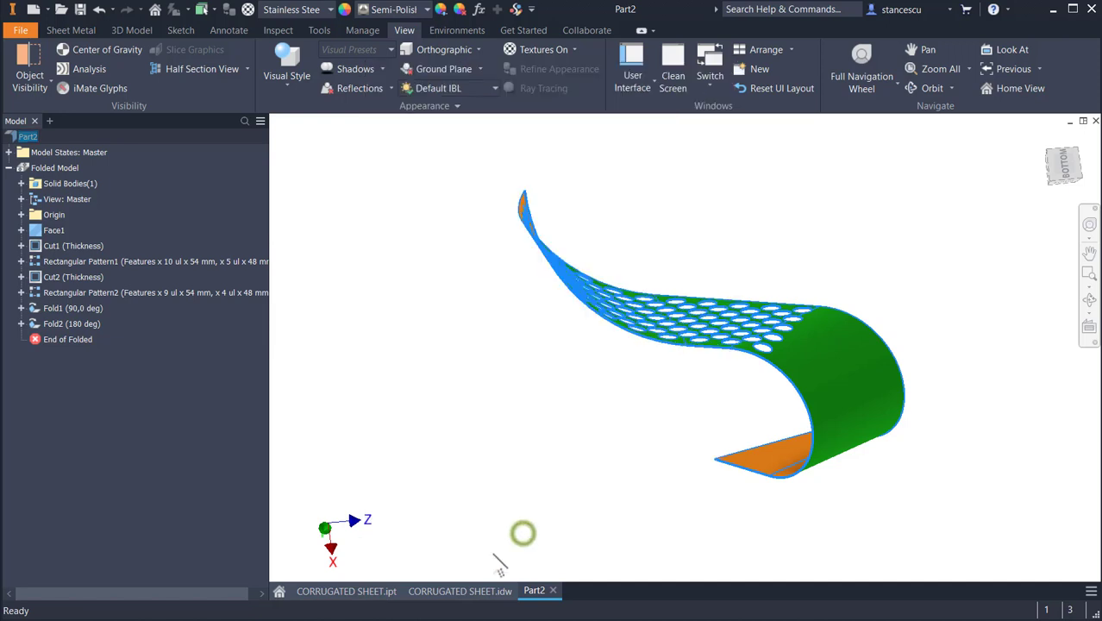
Step: Check the CORRUGATED SHEET drawing's Volume note against the copied 362021,612 mm^3 value
click(464, 591)
click(973, 536)
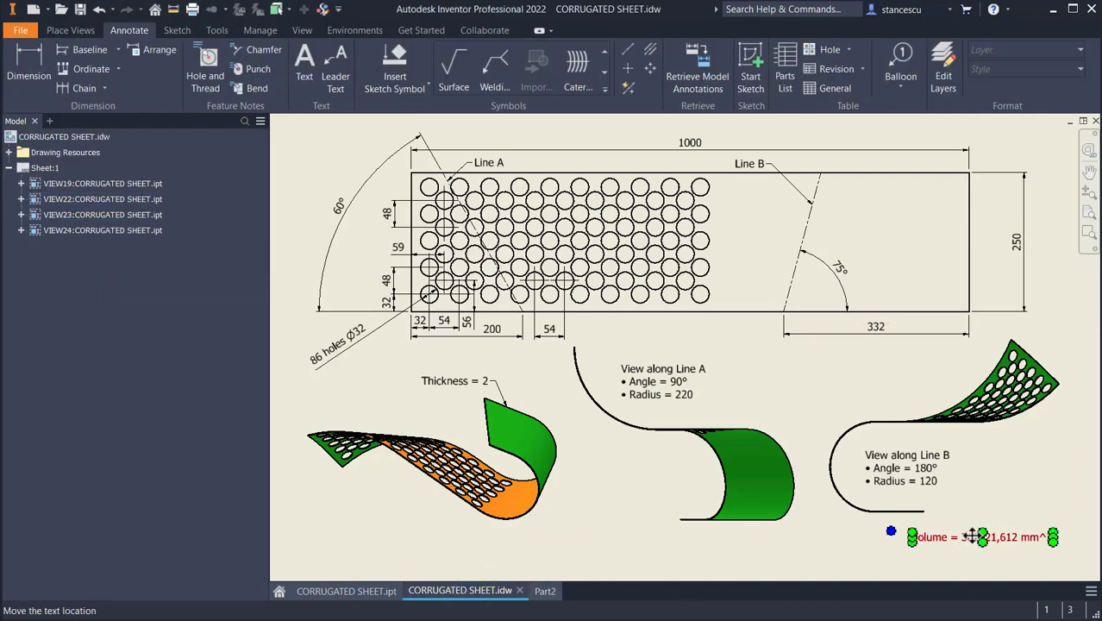
double_click(972, 536)
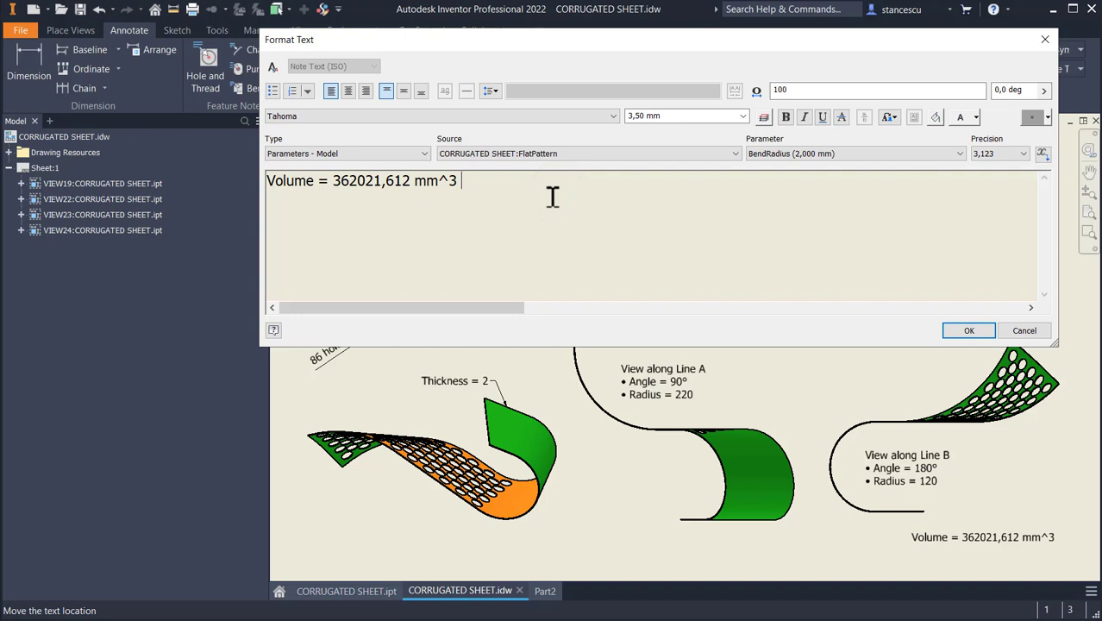
key(ctrl+v)
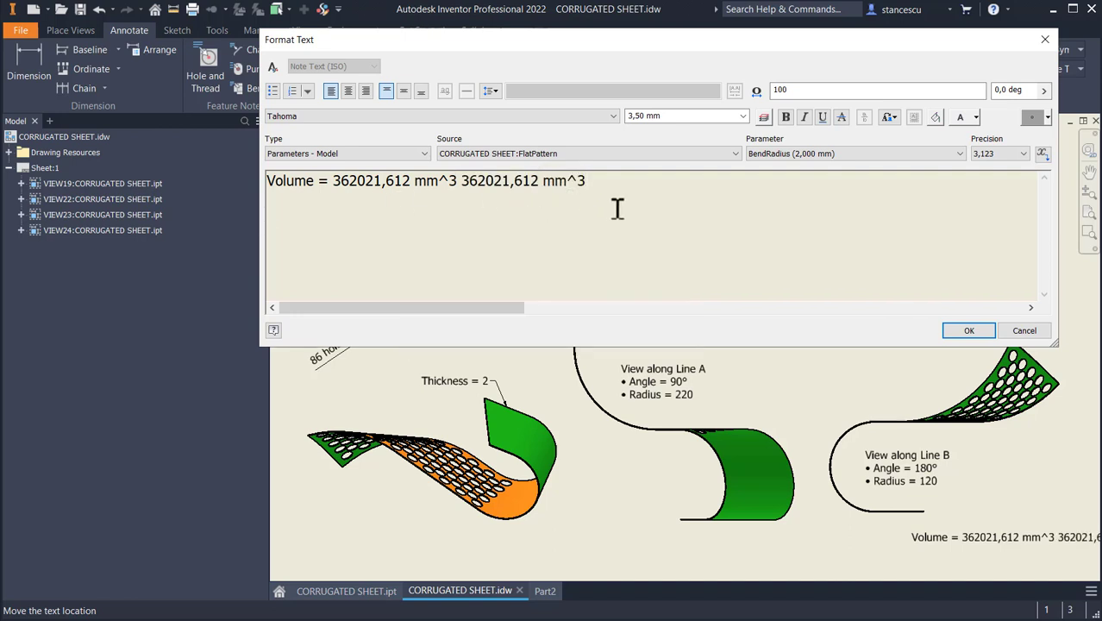
key(ctrl+z)
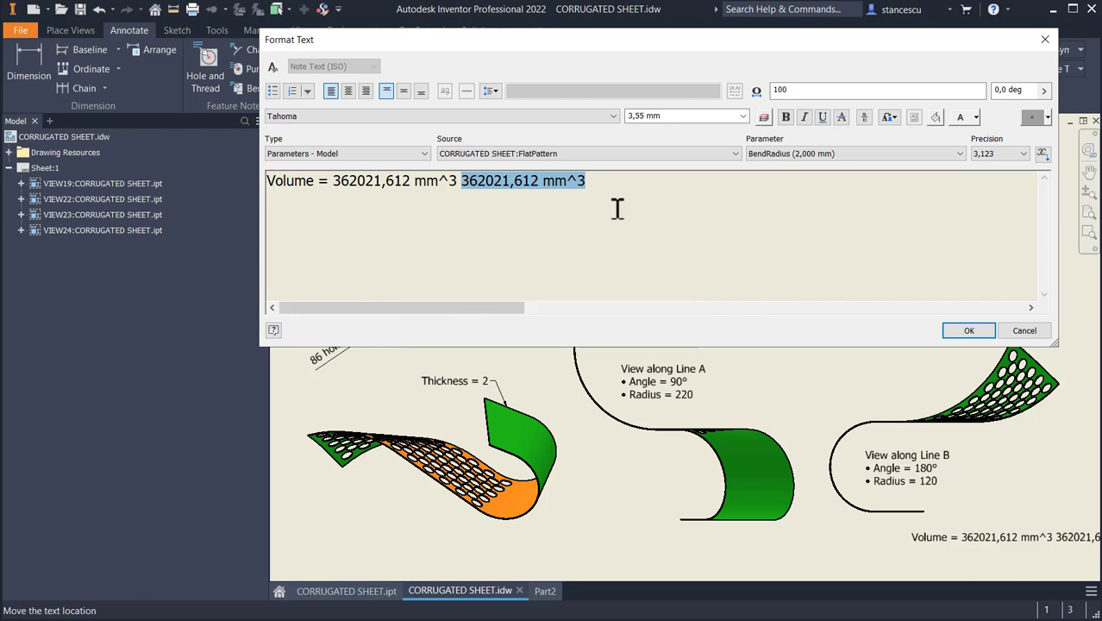
key(BackSpace)
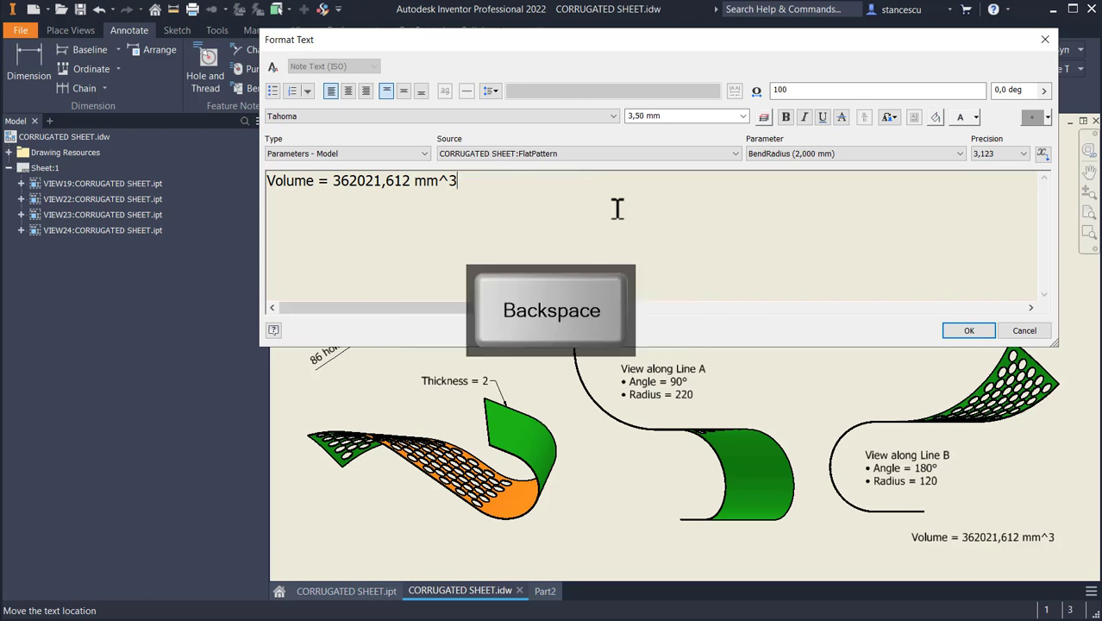
click(966, 331)
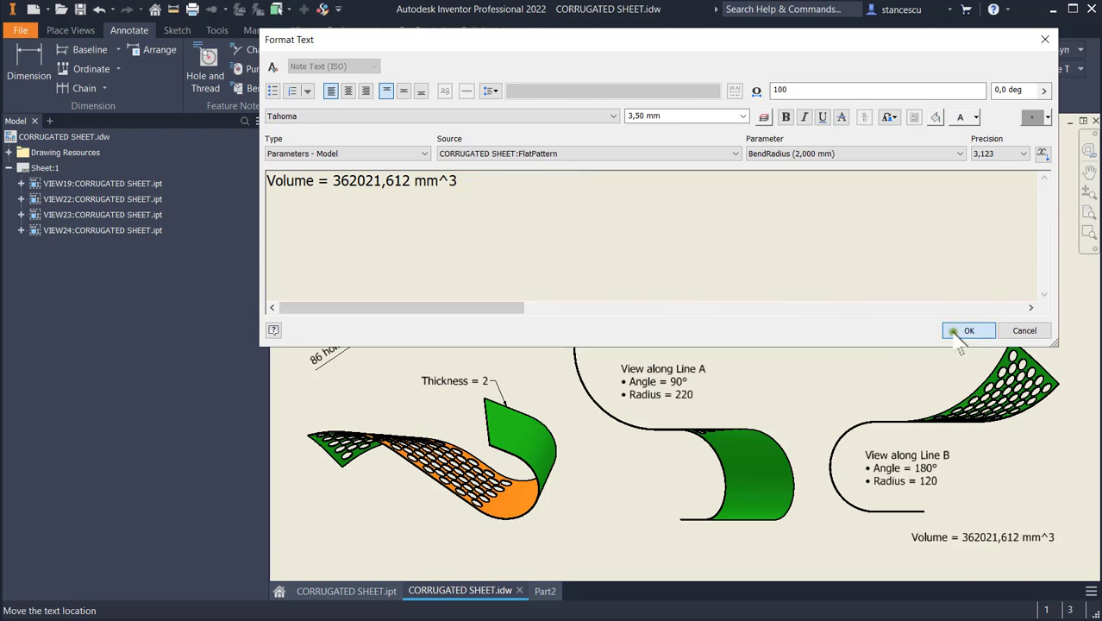
Step: Create Part2's flat pattern, then return to the folded part in the Home view
click(544, 591)
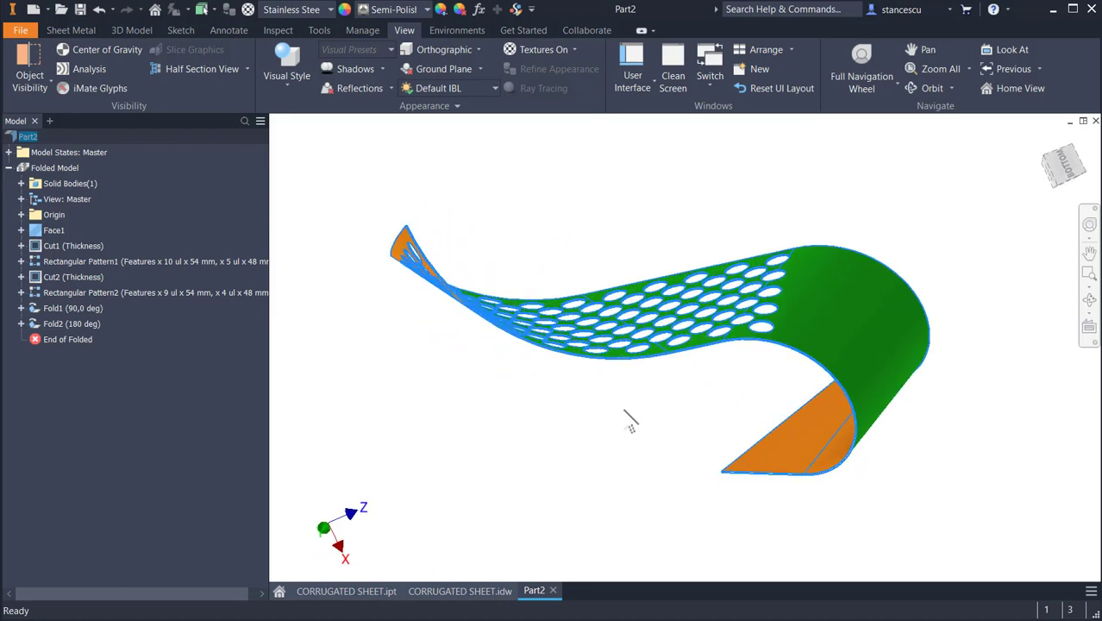
click(579, 187)
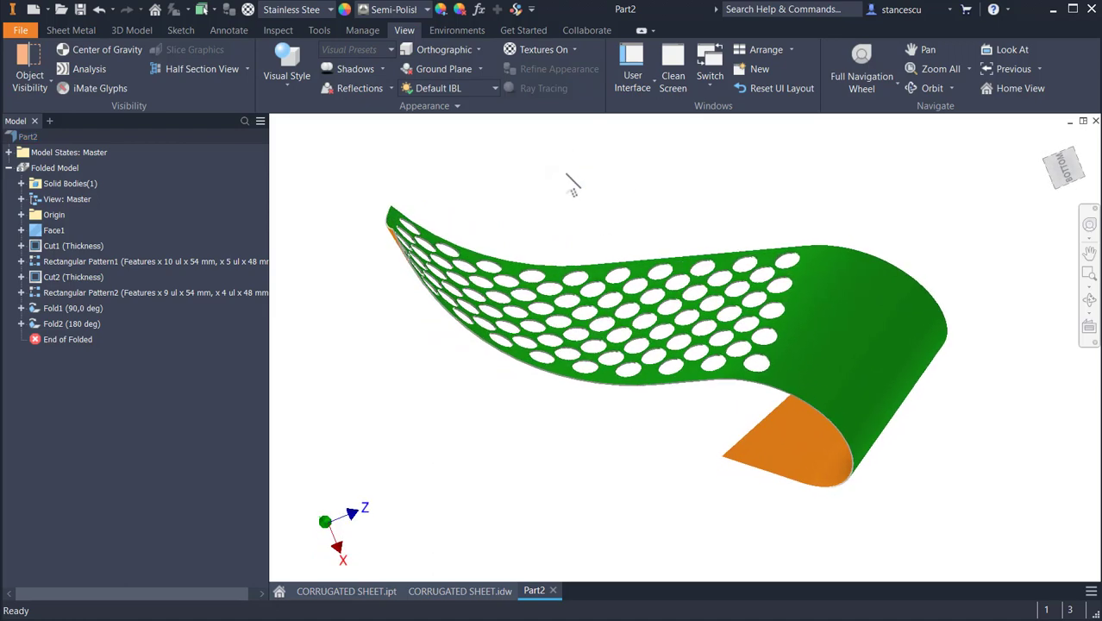
click(69, 30)
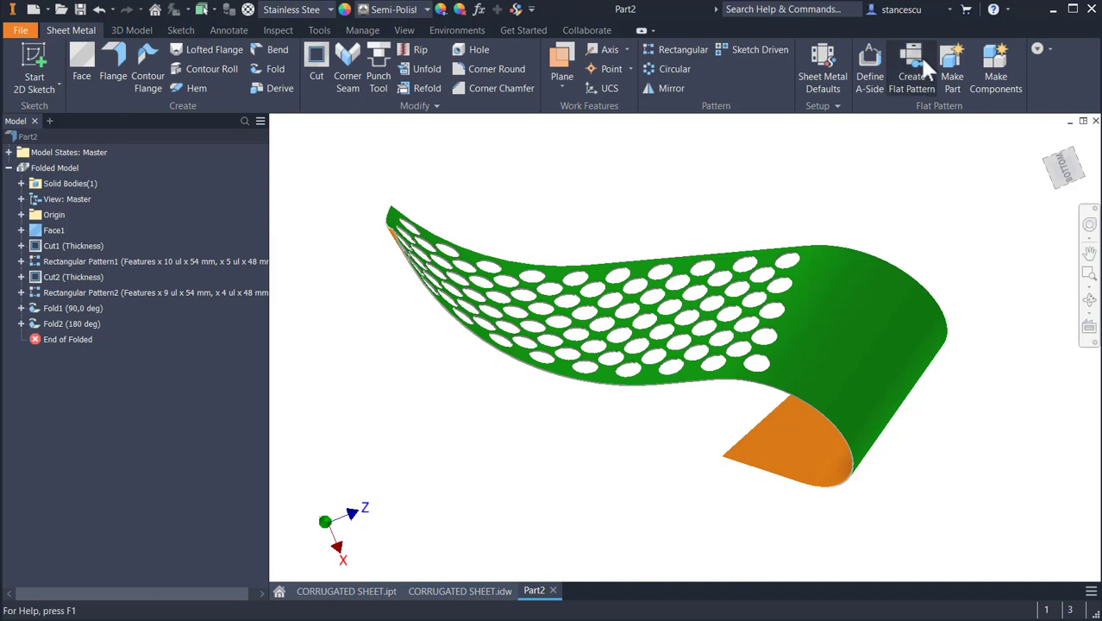
click(907, 75)
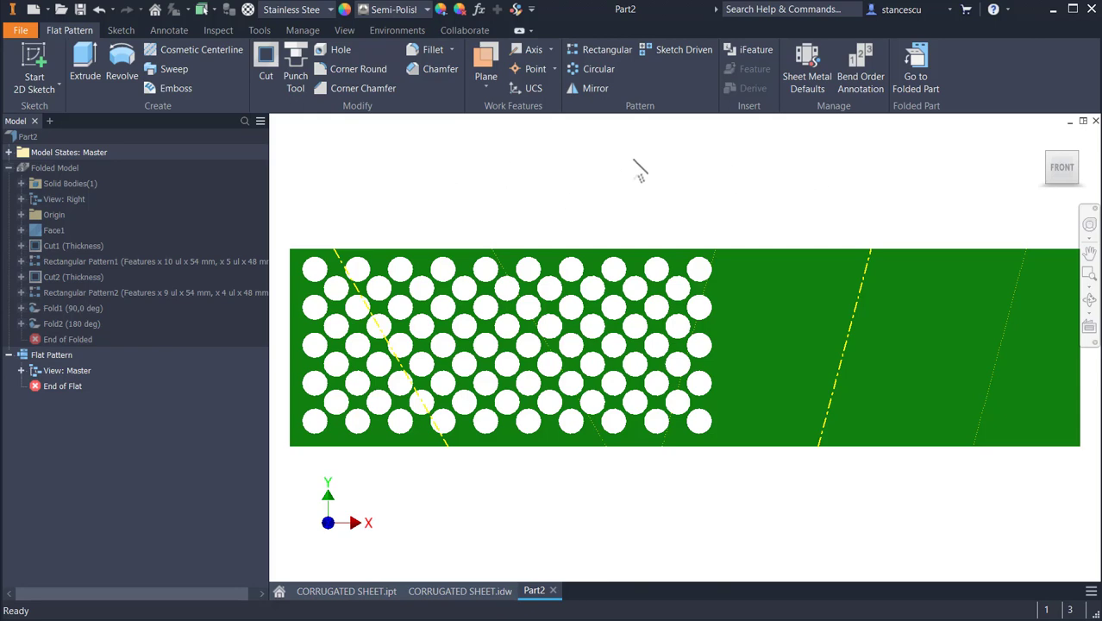
click(914, 77)
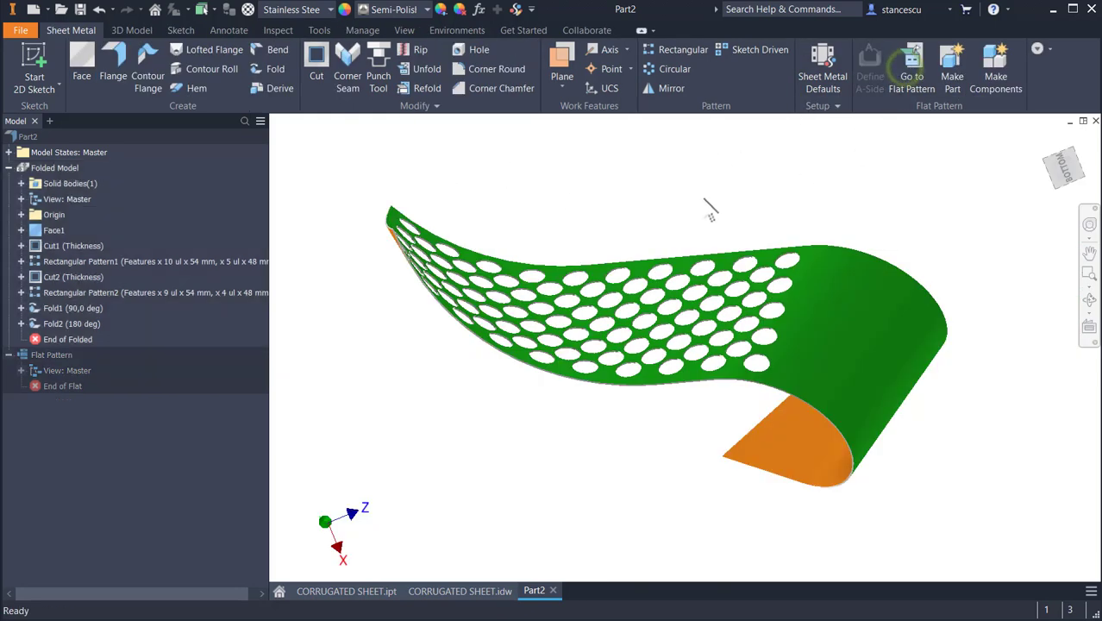
key(F6)
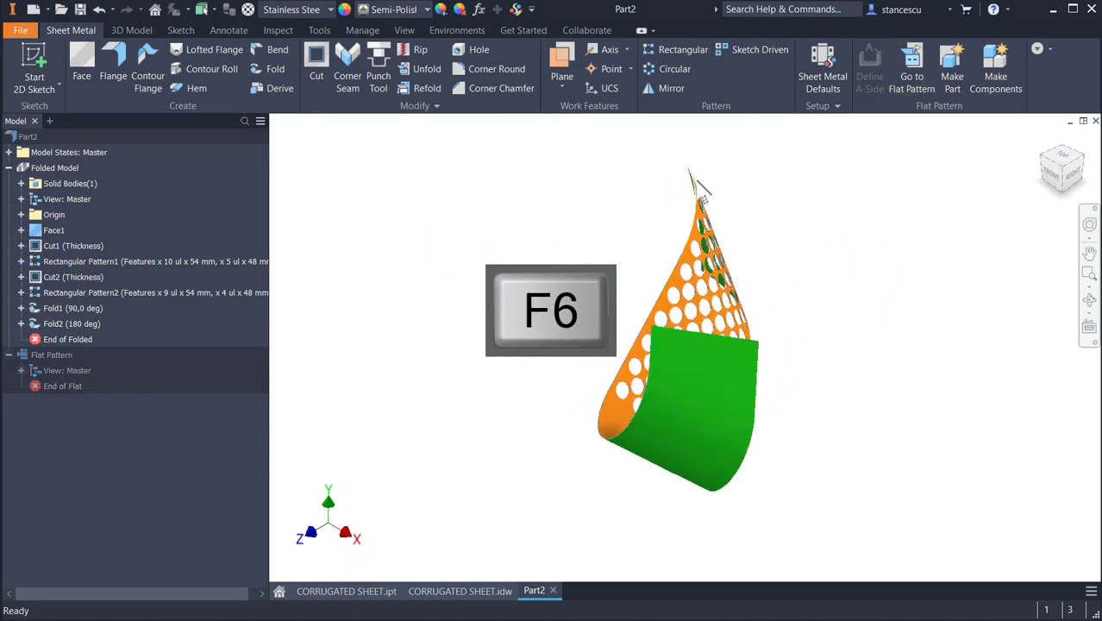